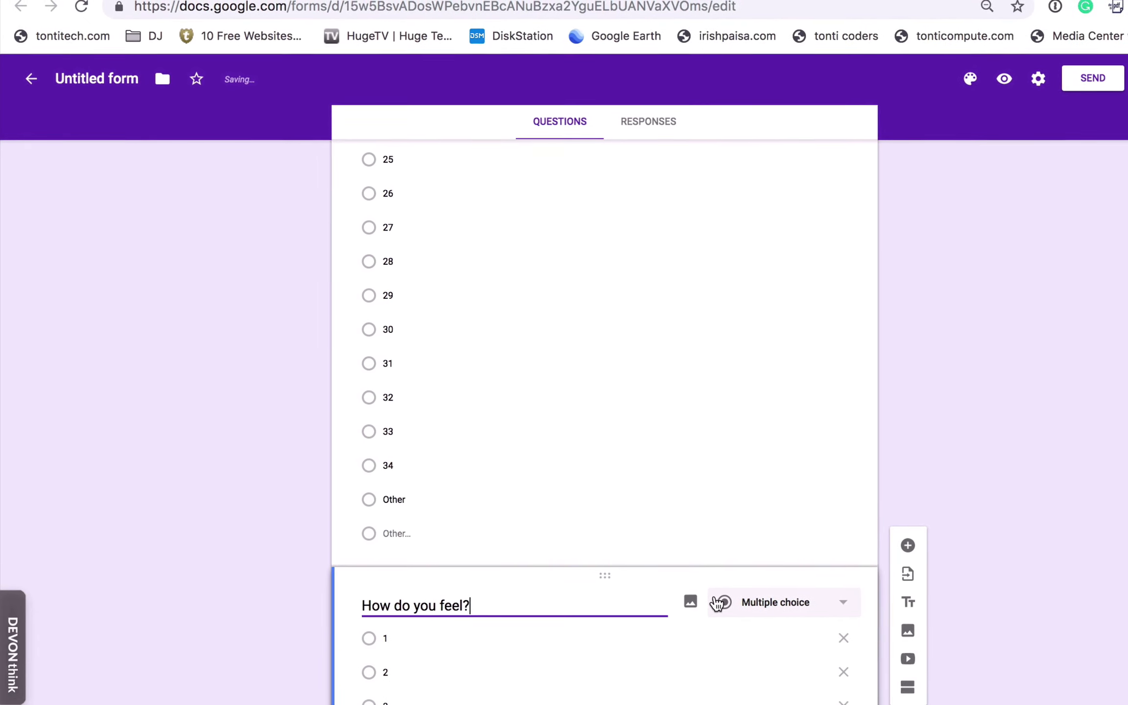
Set the "How do you feel?" question type to Multiple choice
click(804, 602)
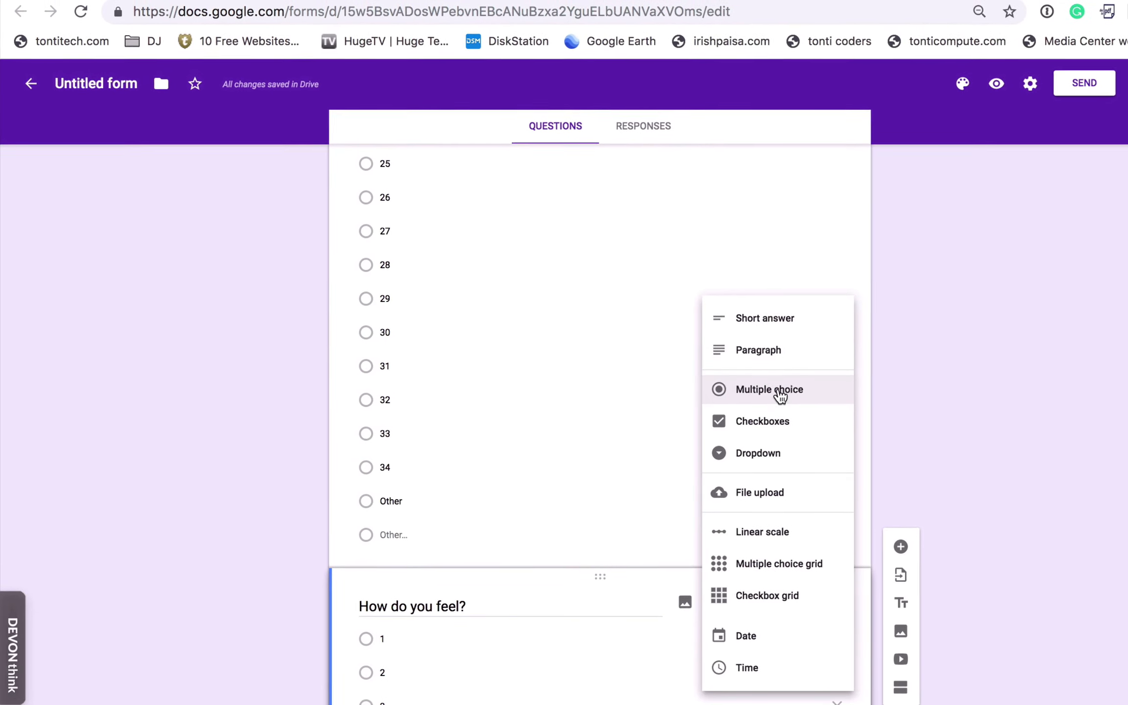
click(777, 389)
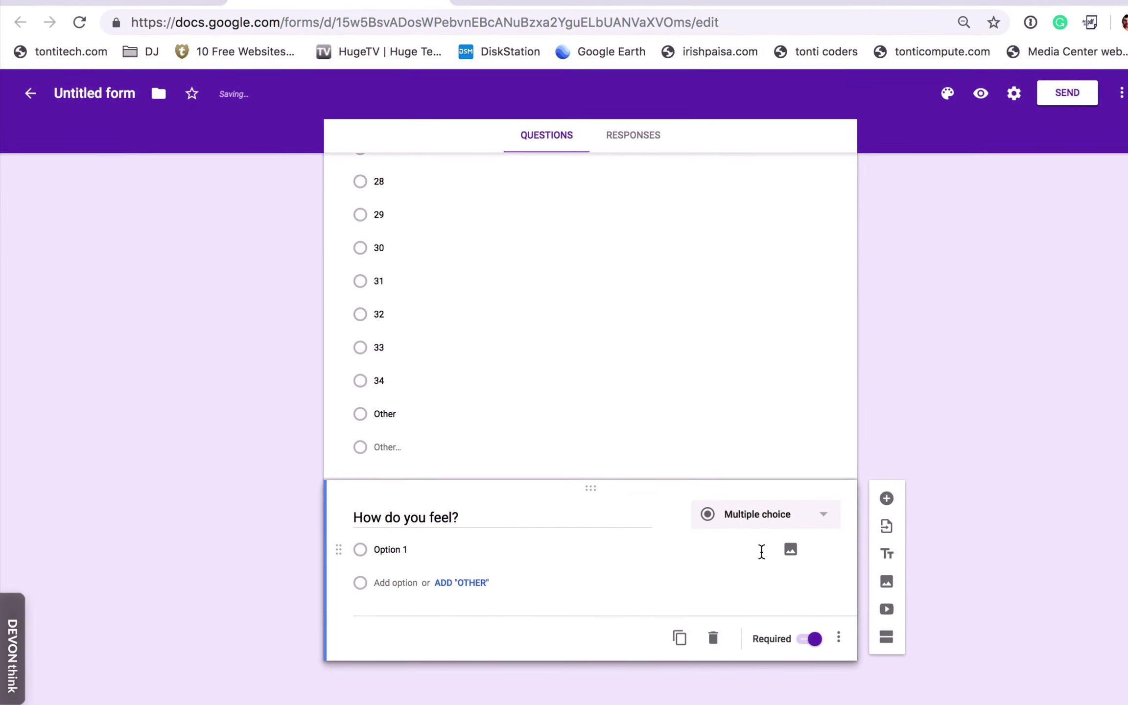
Find emoji.png on the computer using the "emoji" tag and upload it as the image for Option 1
click(786, 551)
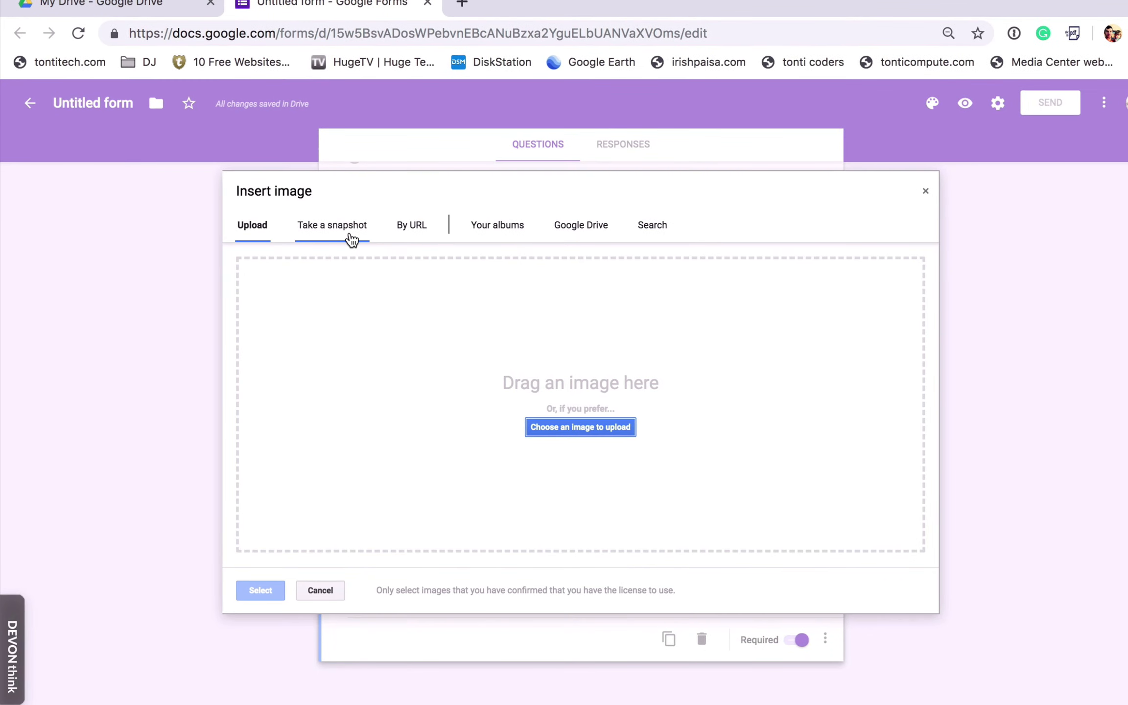
click(570, 429)
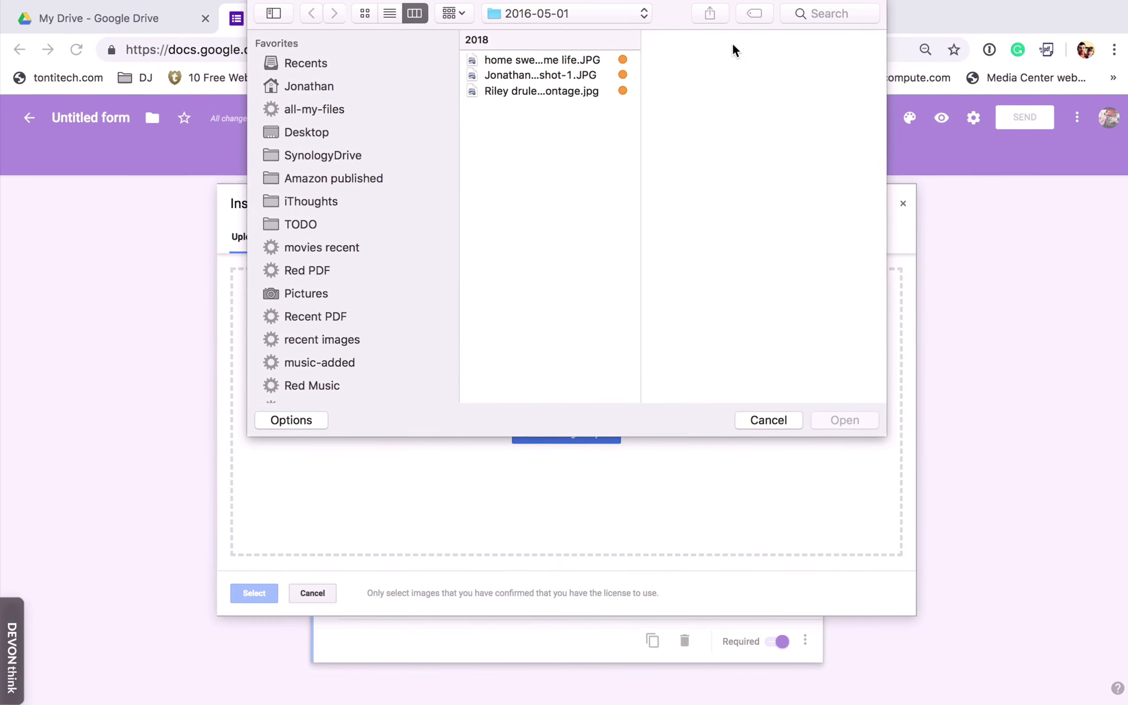
click(805, 13)
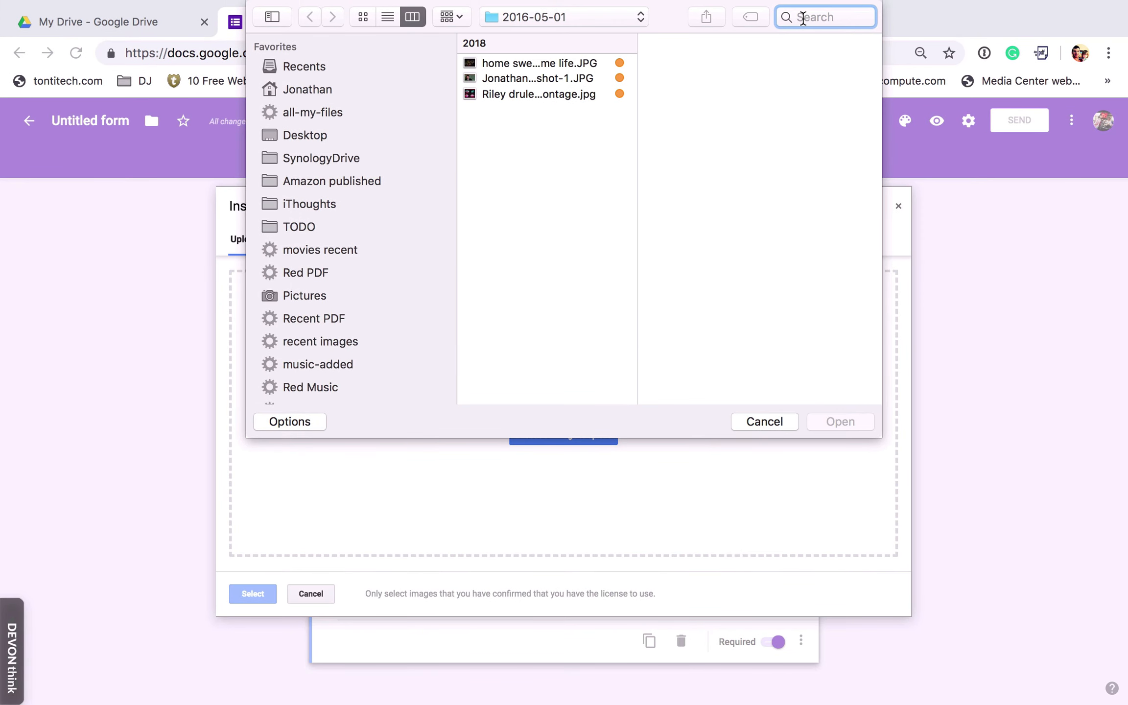
text(emoj)
key(Down)
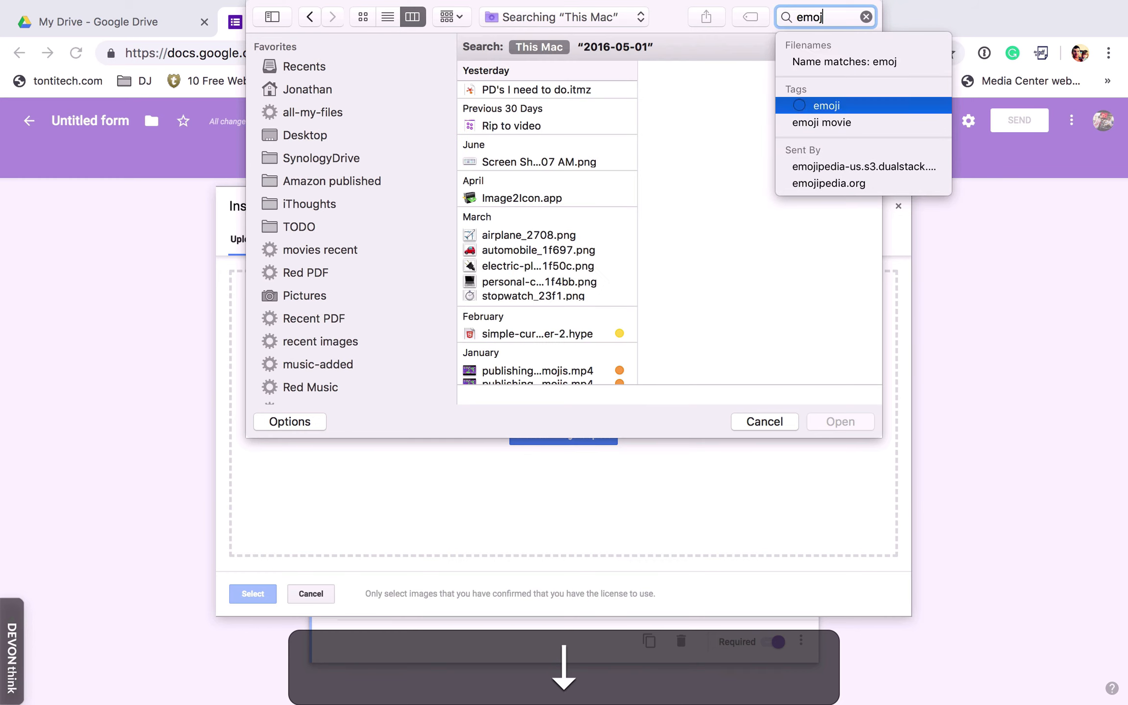
key(Return)
click(533, 129)
click(537, 141)
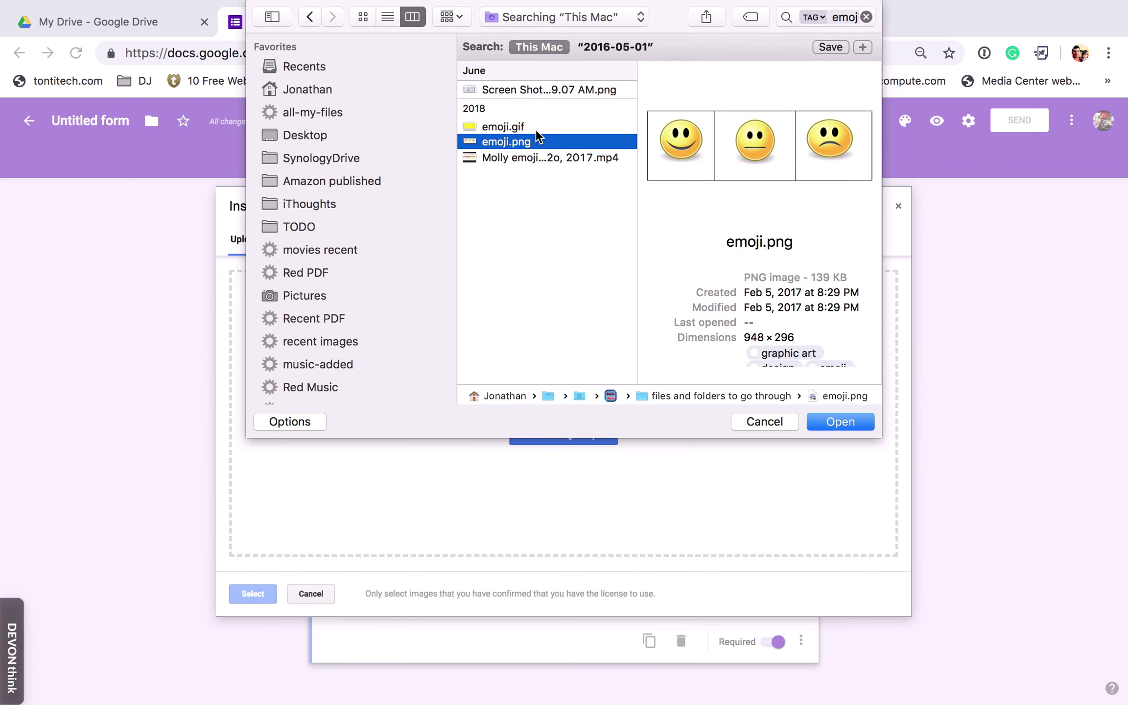
click(840, 422)
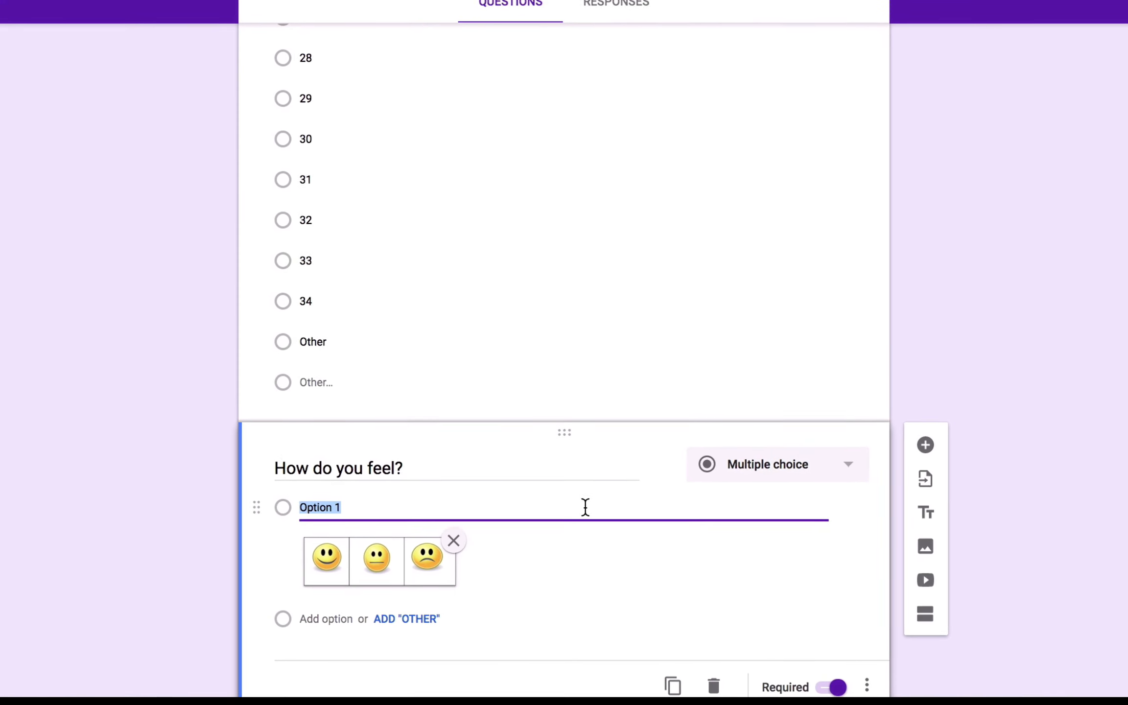
Remove the three-face emoji image from Option 1
click(389, 581)
right_click(365, 548)
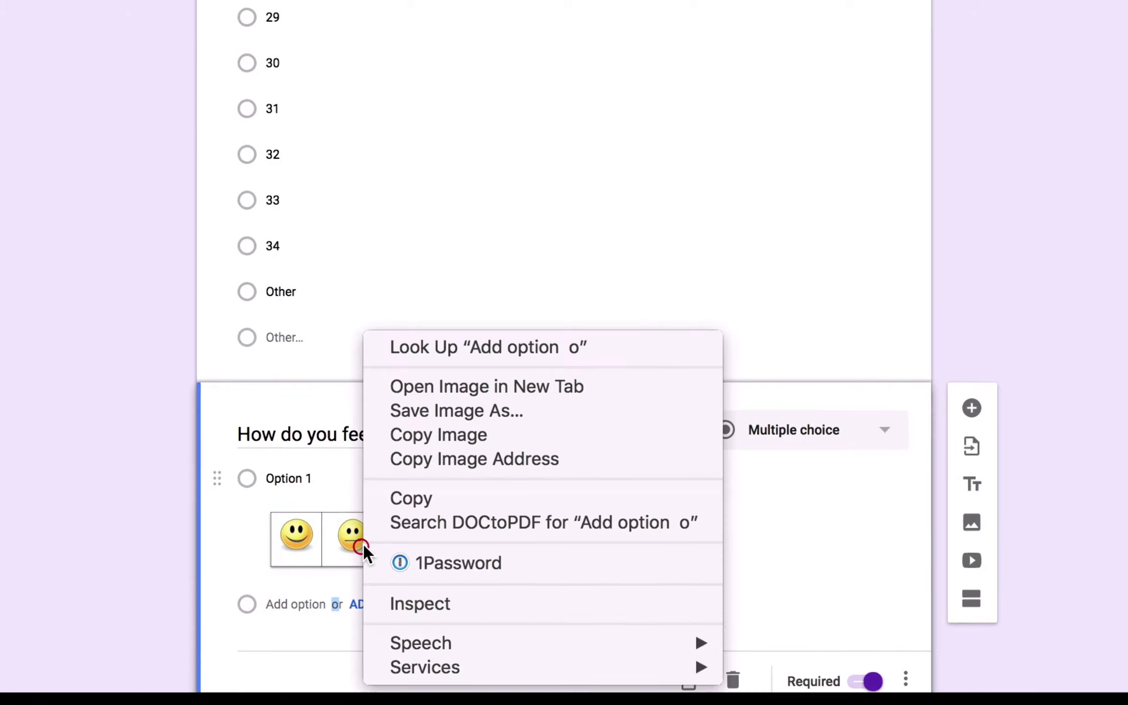
click(332, 551)
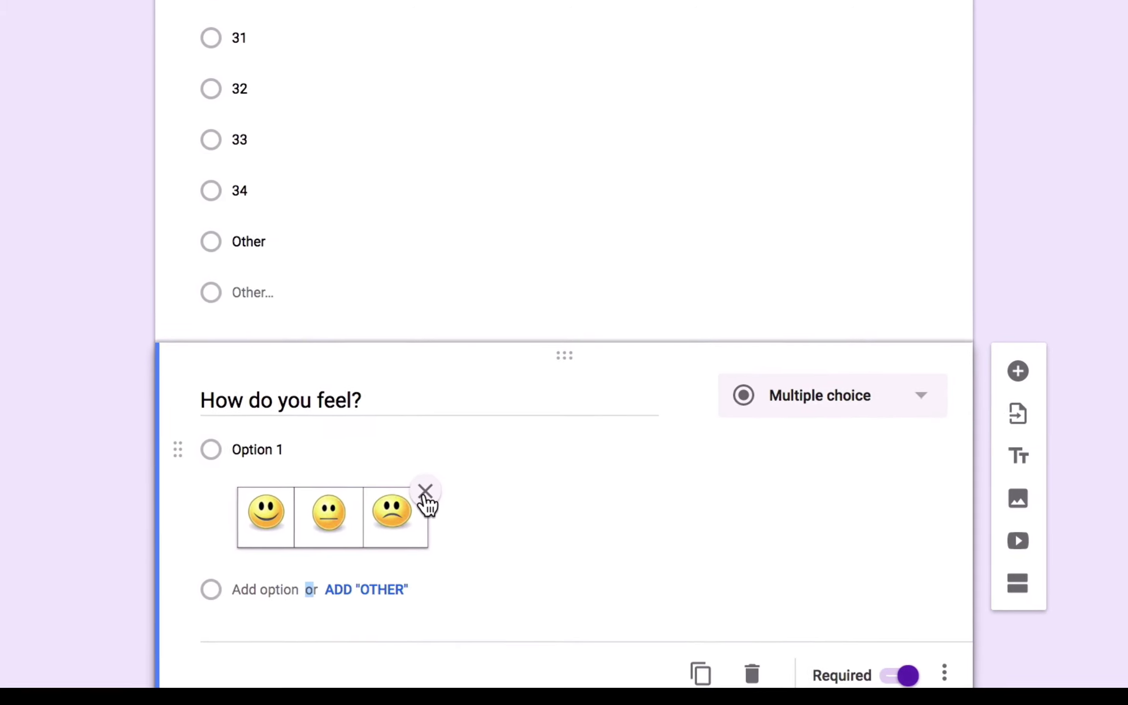
click(432, 504)
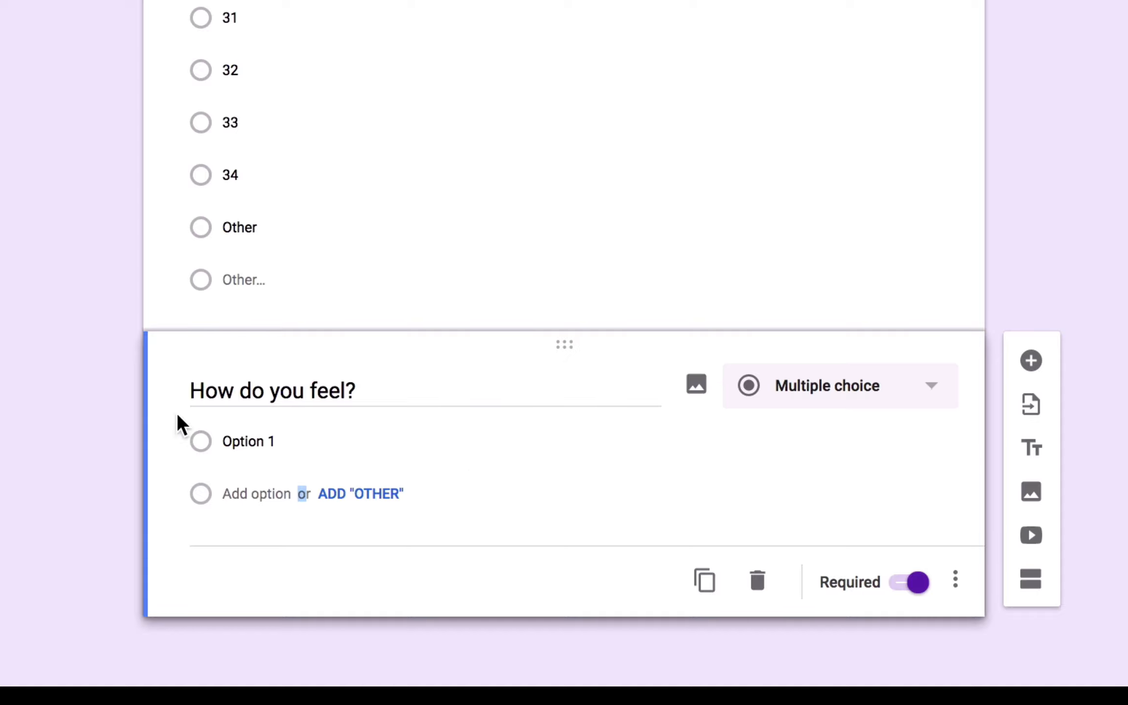
Search the computer for image files matching "smile" and upload smiley face.png as the image for Option 1
click(880, 441)
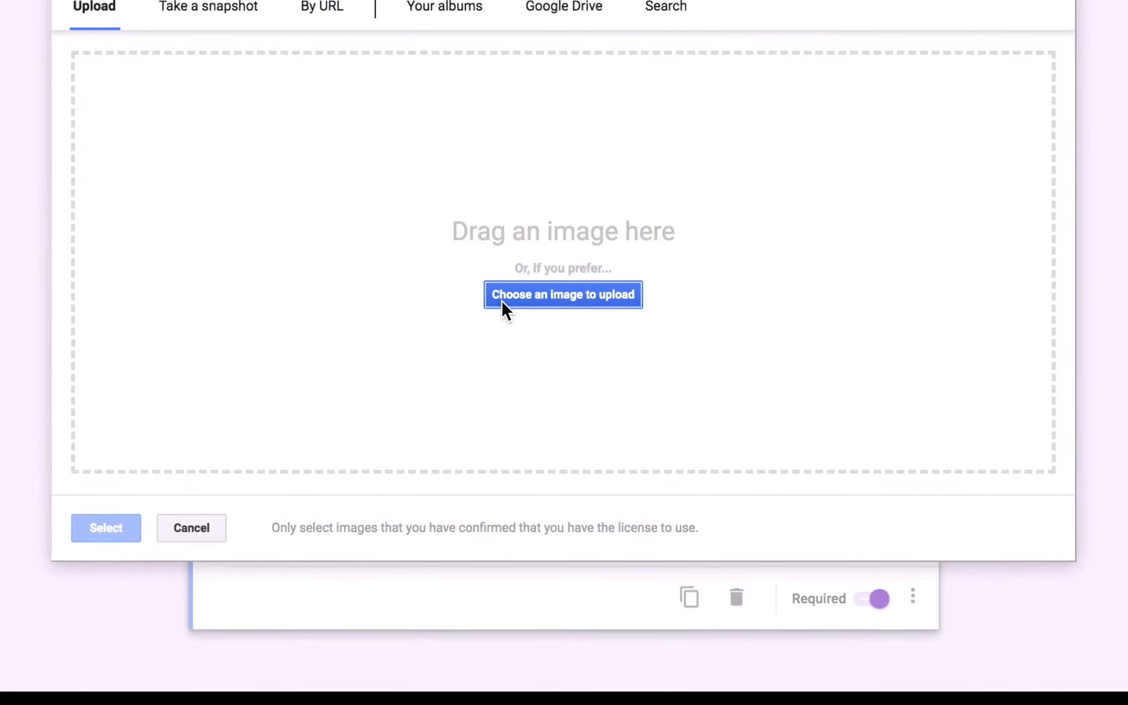
click(544, 296)
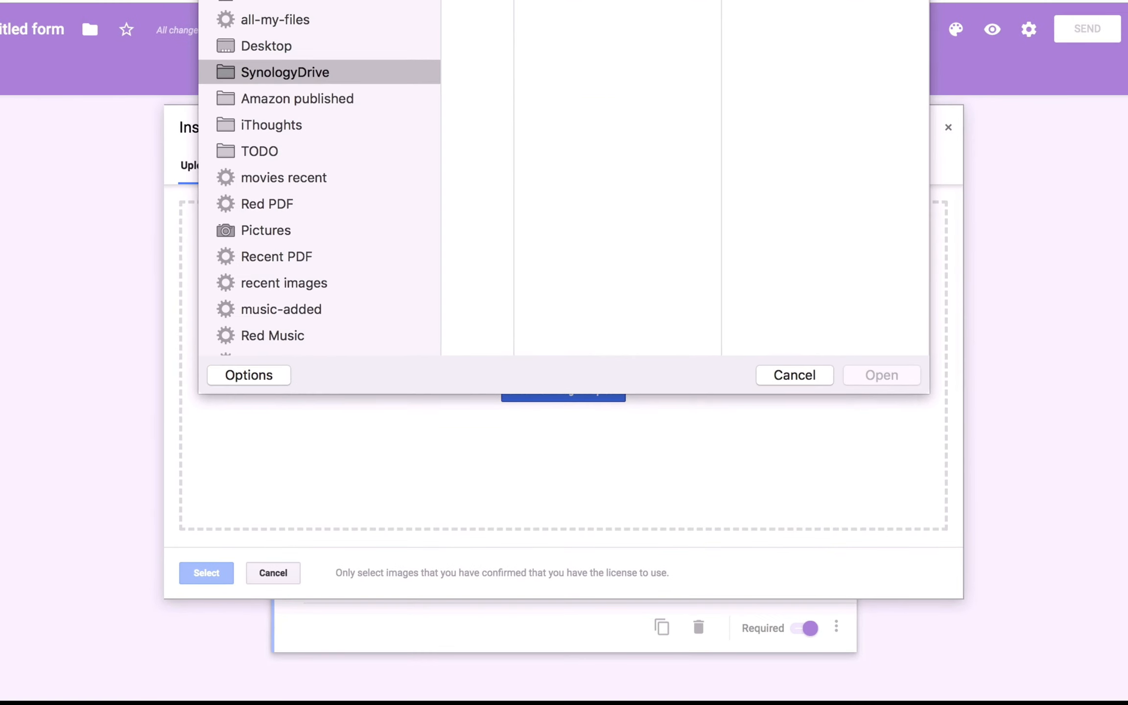
click(826, 7)
text(smile)
key(BackSpace)
key(BackSpace)
key(BackSpace)
key(BackSpace)
key(BackSpace)
text(image)
key(Down)
key(Return)
text(smile)
click(520, 134)
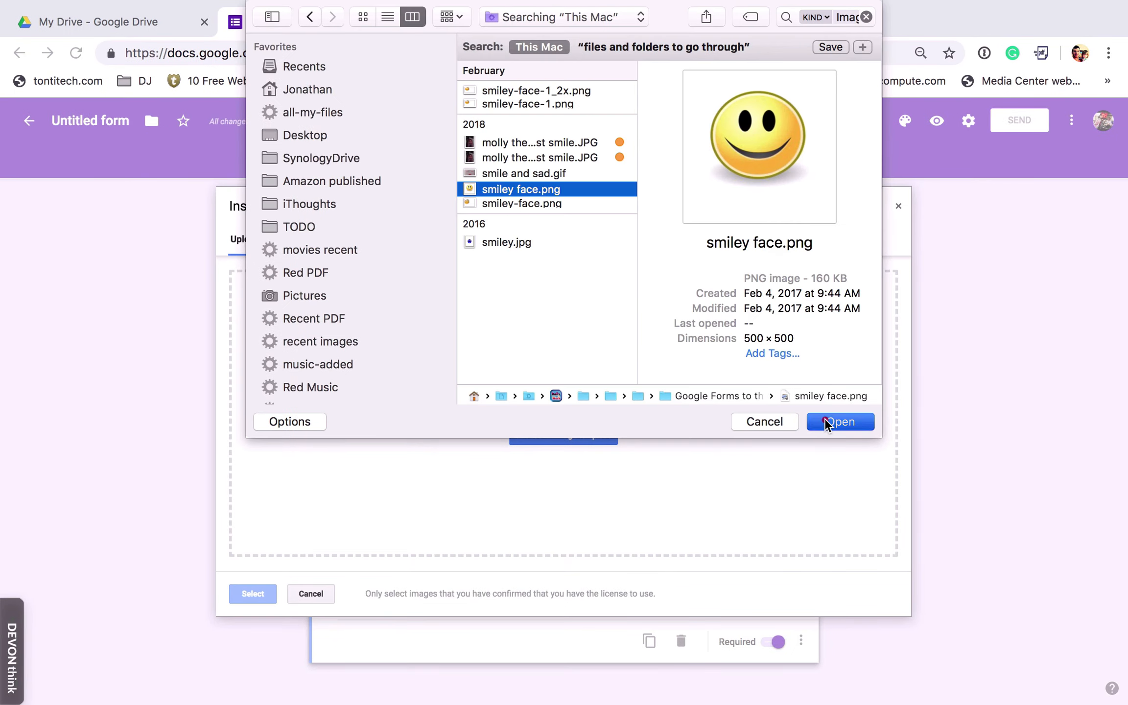
click(857, 391)
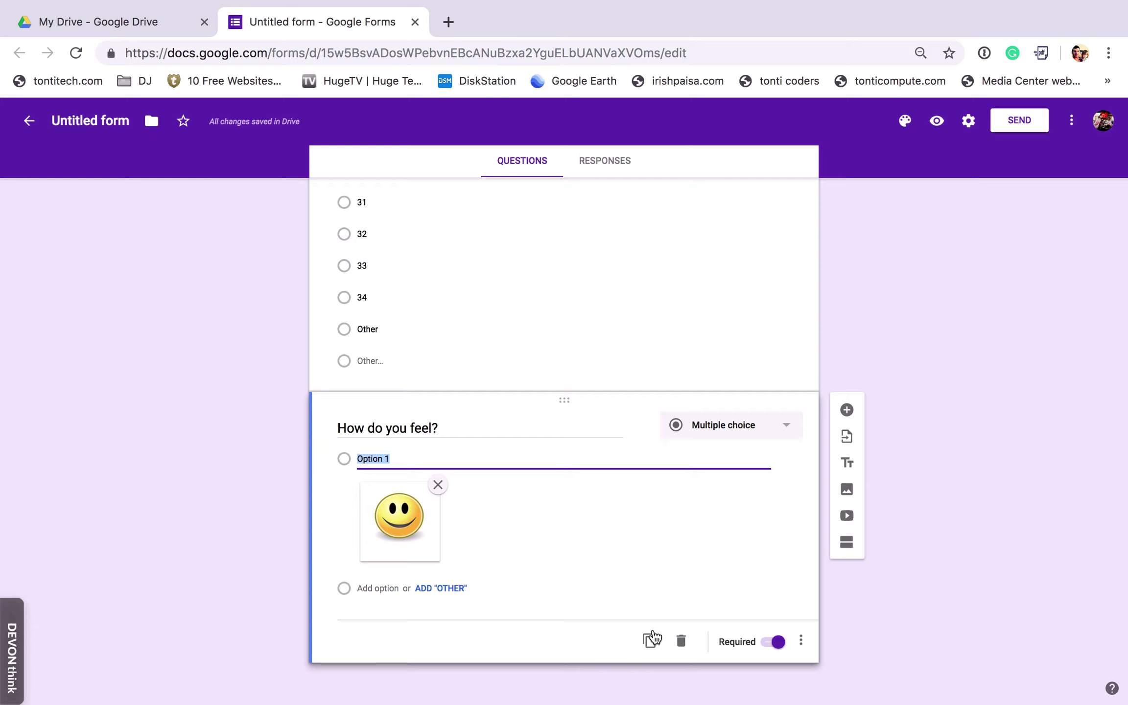
Label the smiley option "Super" and add a "Fine" option plus a further unlabeled option below it
key(Return)
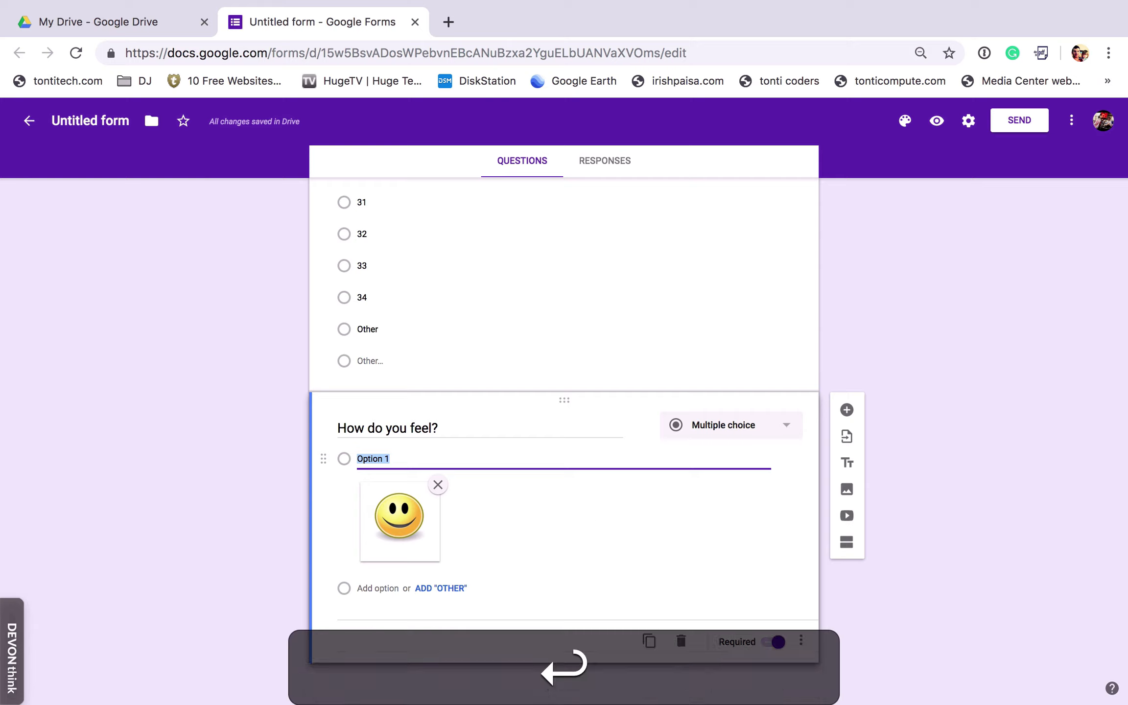
key(shift+Tab)
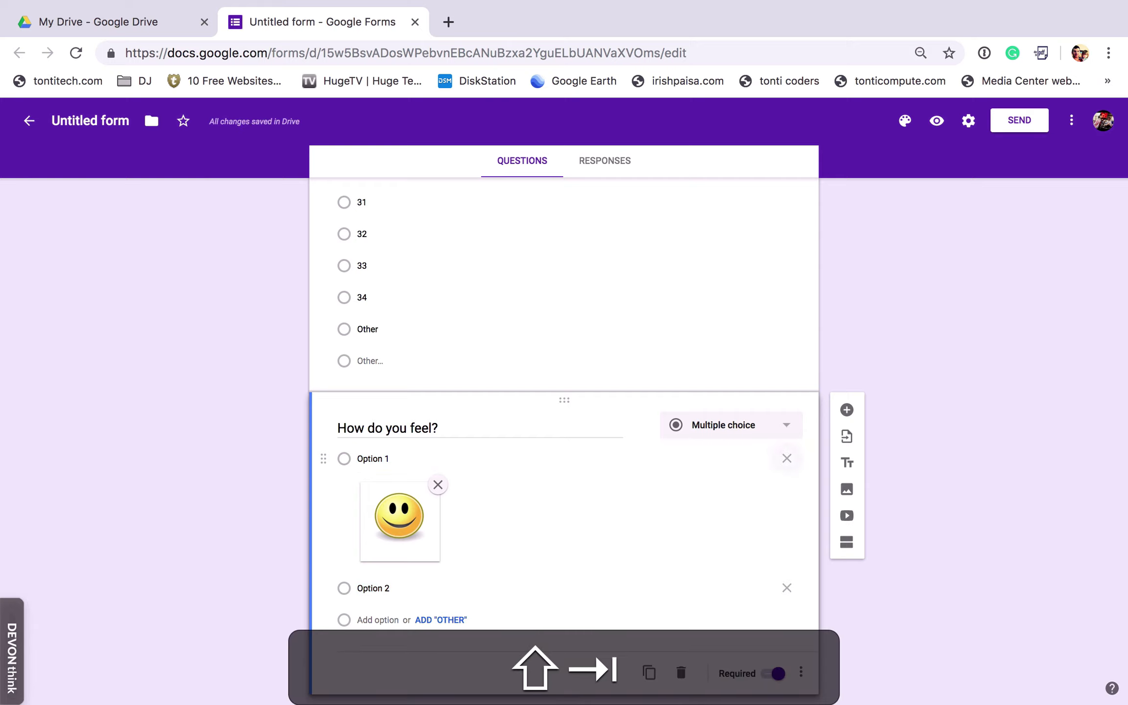
text(Super)
key(Return)
text(F)
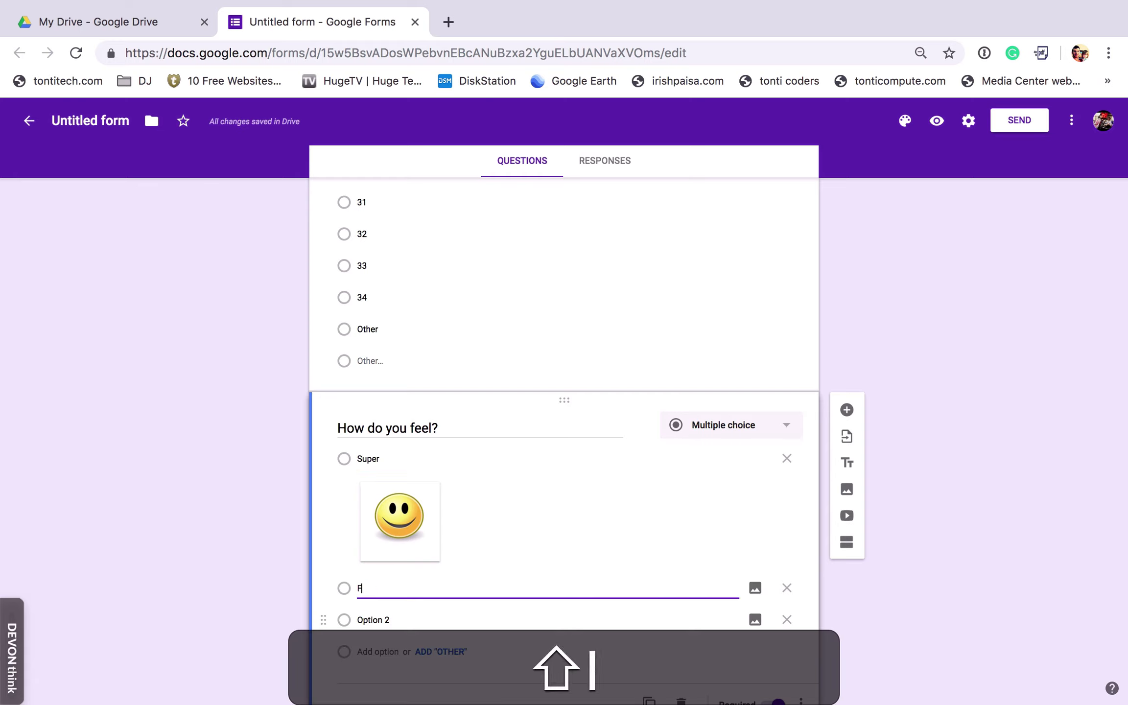
text(ine)
Insert a neutral face image for the Fine option and a crying face from a "sad emoji" image search for Option 2
click(755, 587)
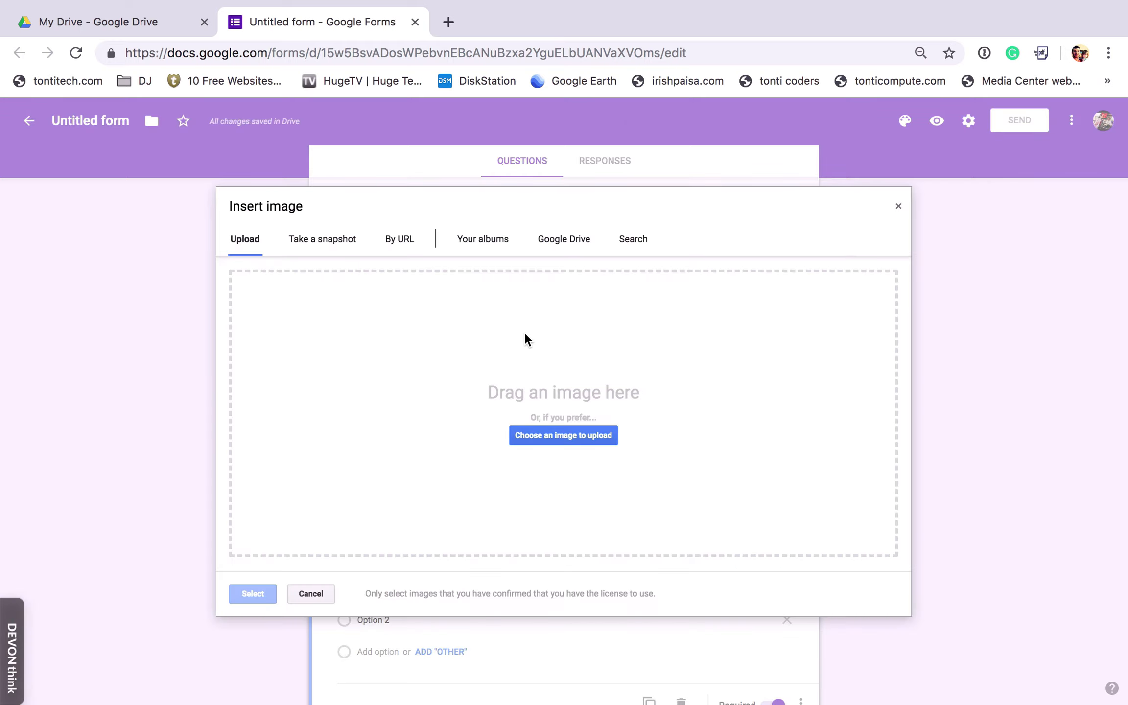
click(626, 244)
text(sad e)
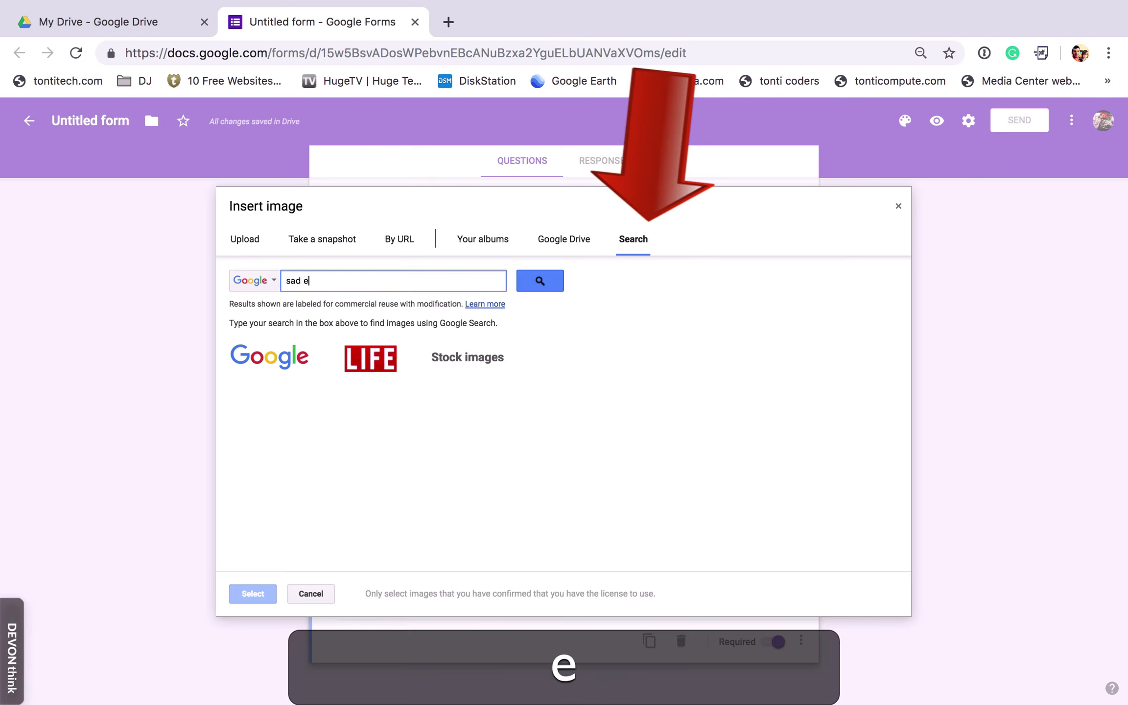
text(moji)
key(Return)
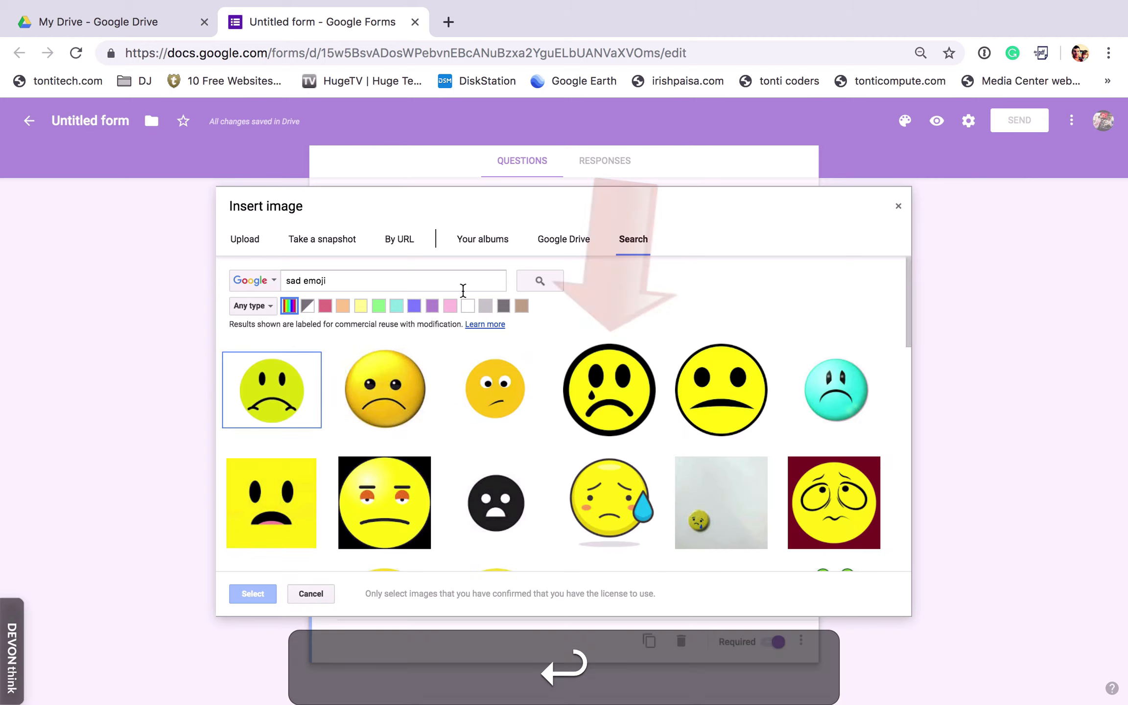
click(635, 393)
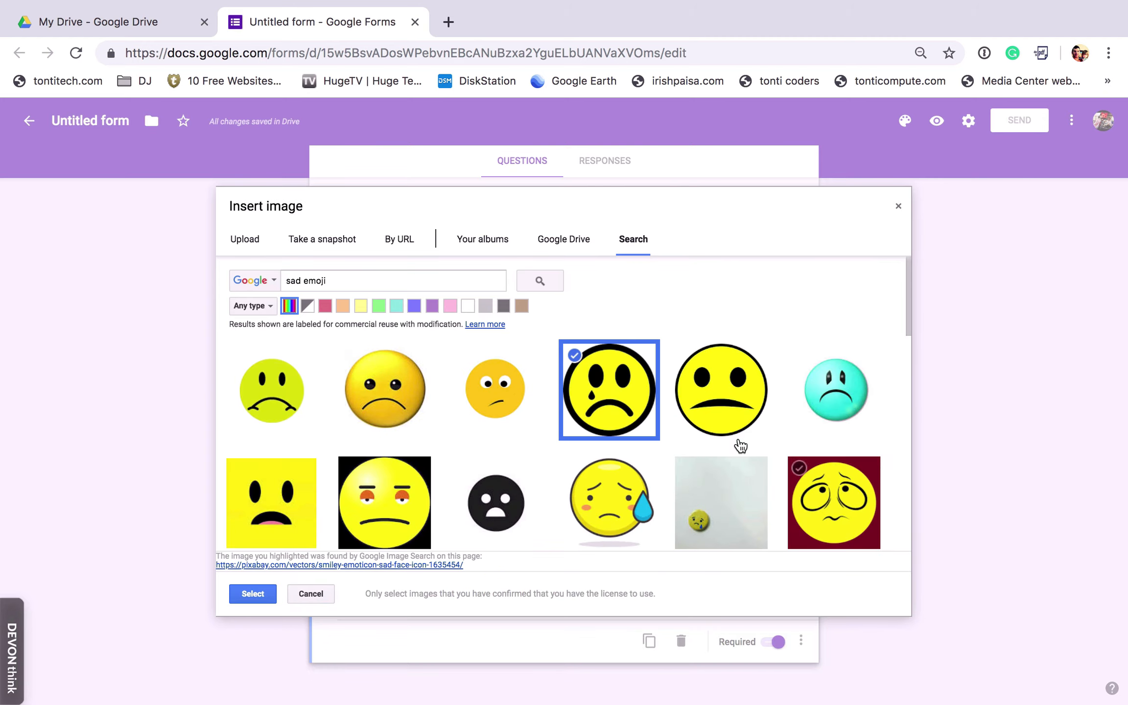
click(272, 599)
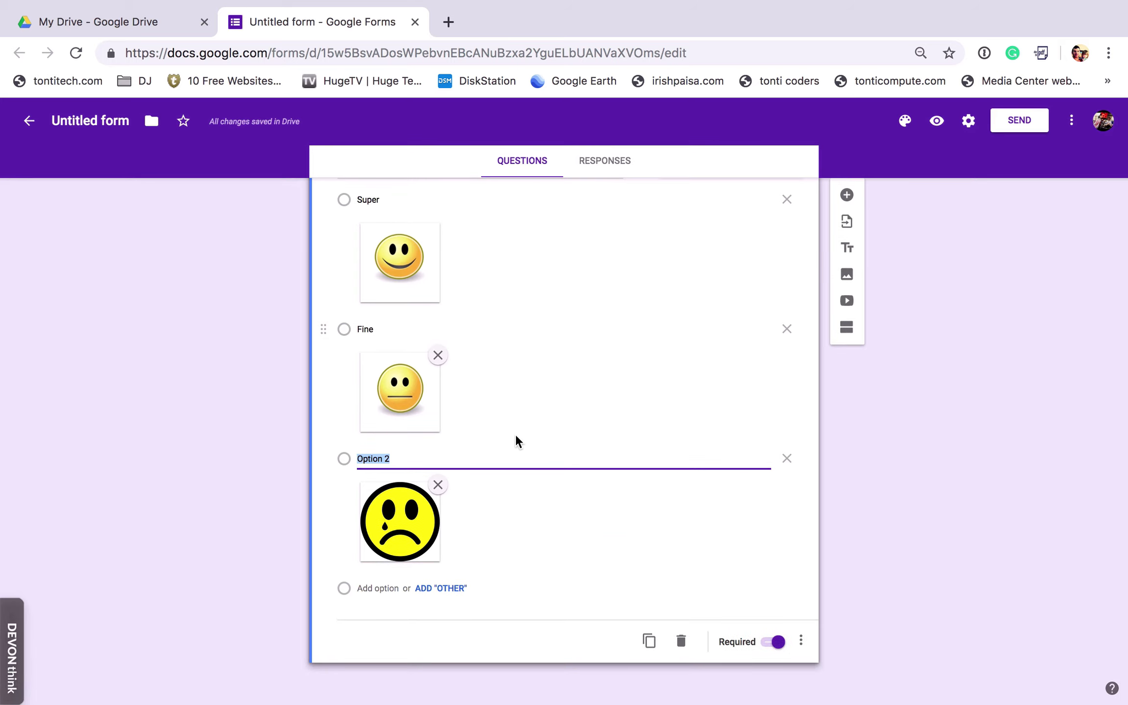
Label the crying-face option "Bad" and add a fourth option named "Sick"
text(Bad)
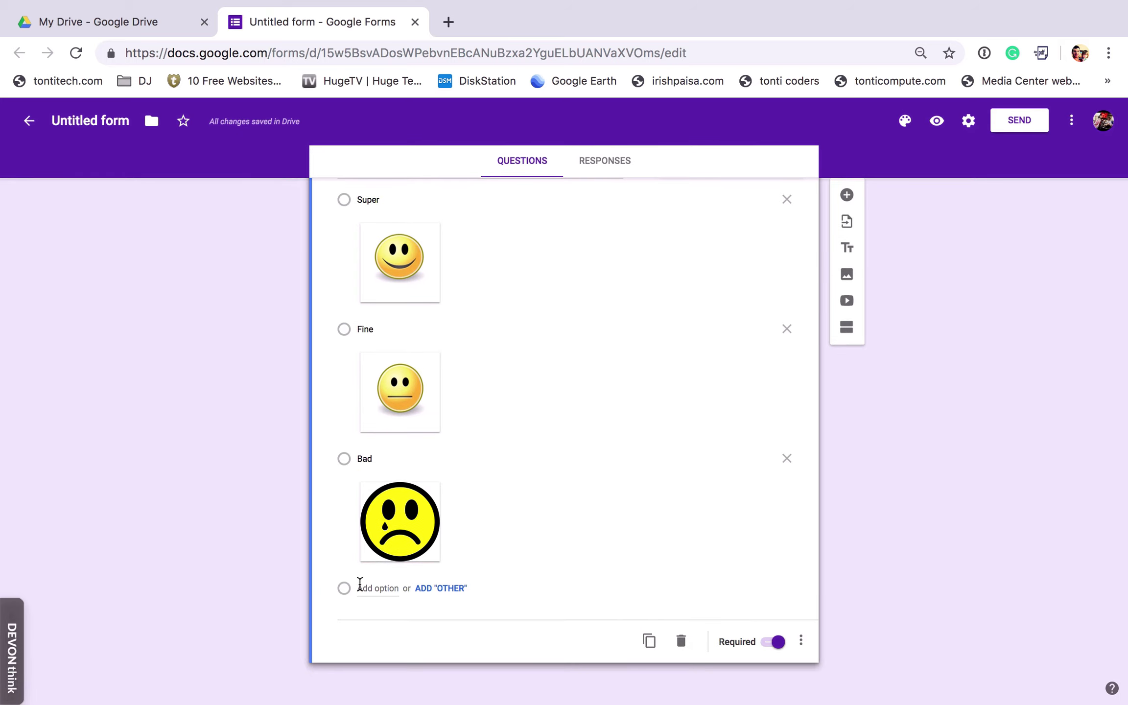
key(Return)
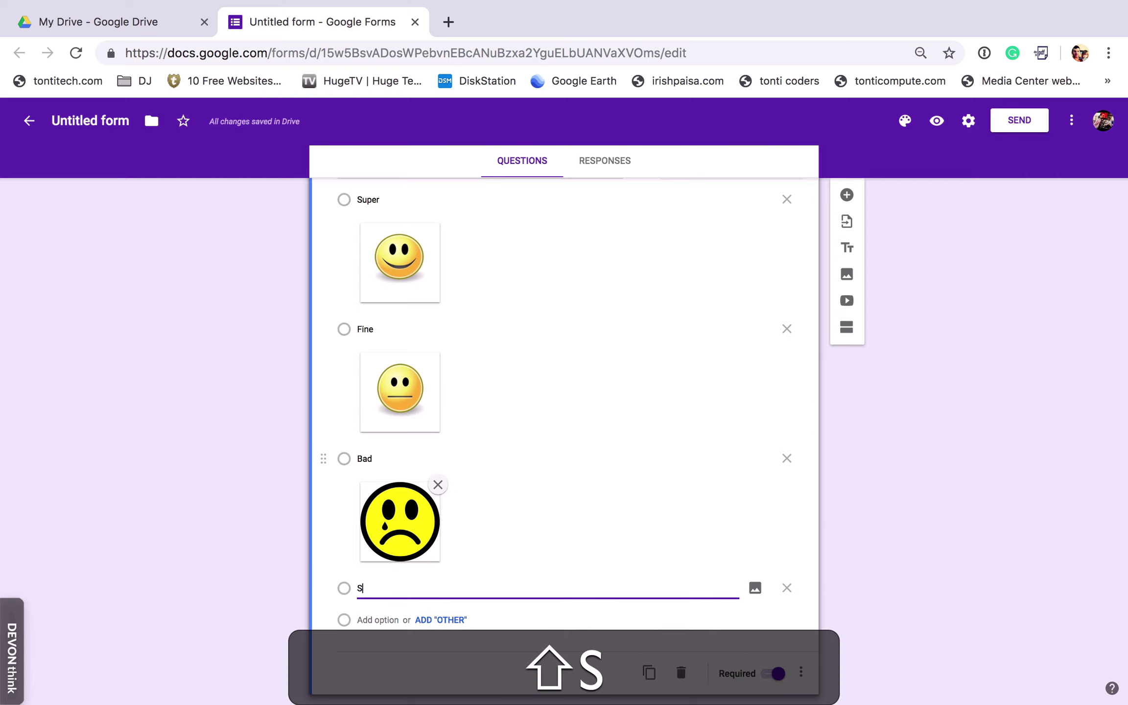
text(Sick)
Try to insert the light yellow thermometer face from a "sick emoji" image search into the Sick option
click(755, 587)
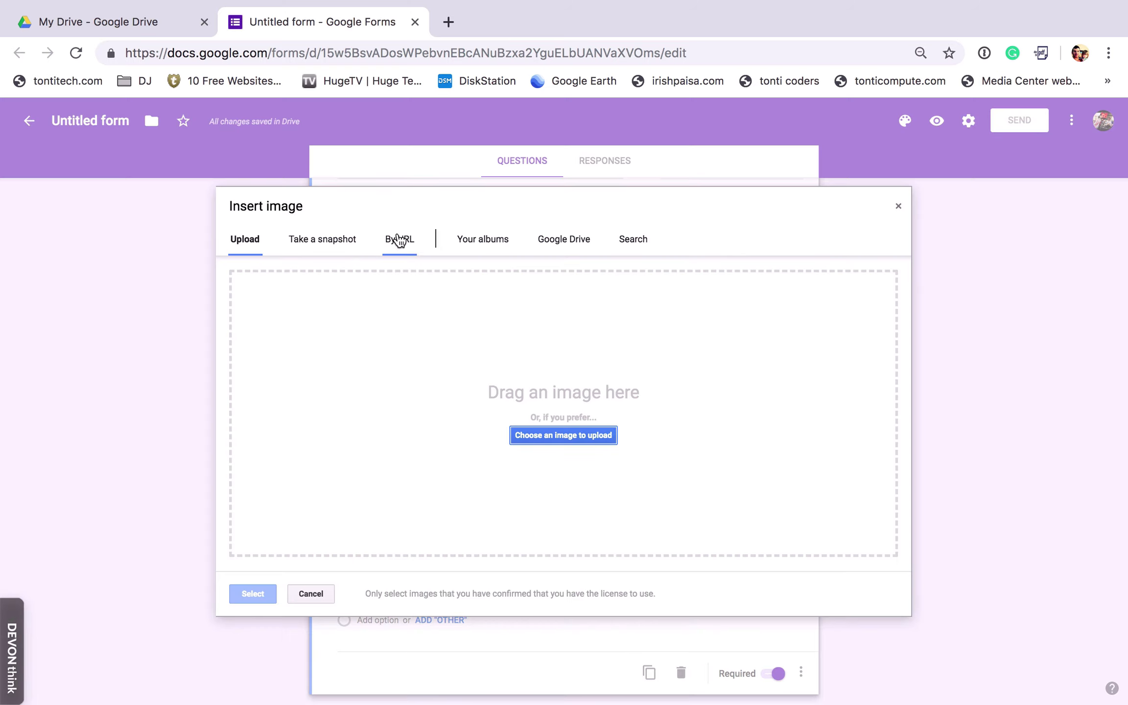
click(650, 240)
text(sick emo)
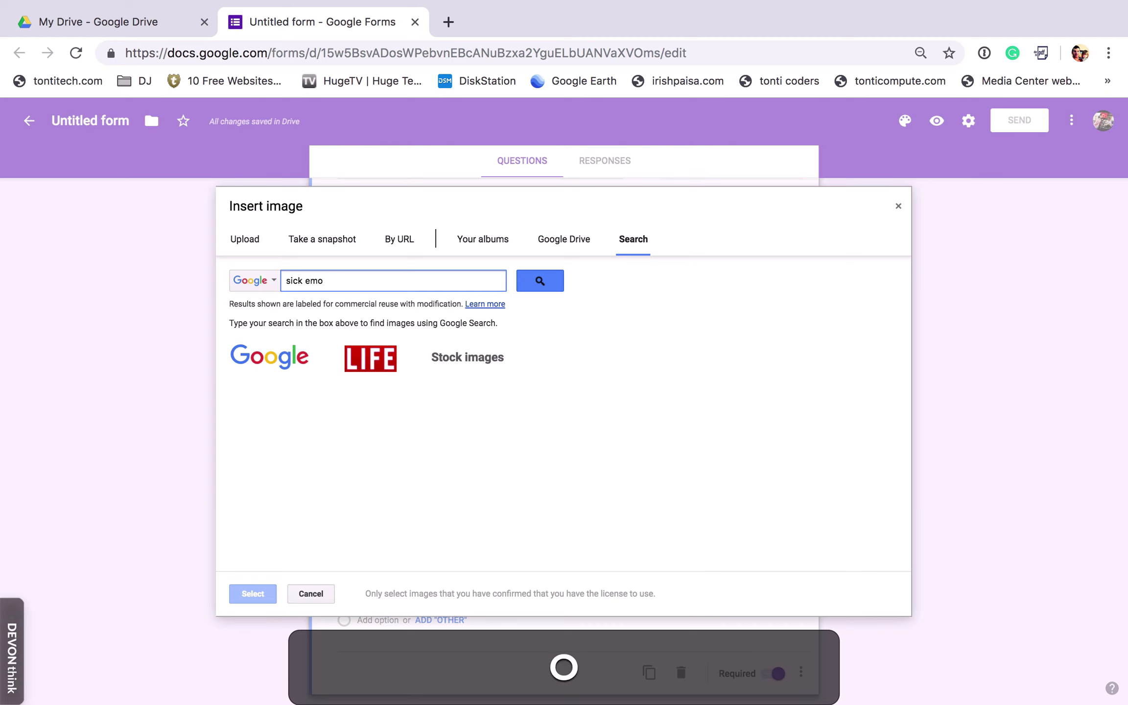
text(ji)
key(Return)
click(711, 380)
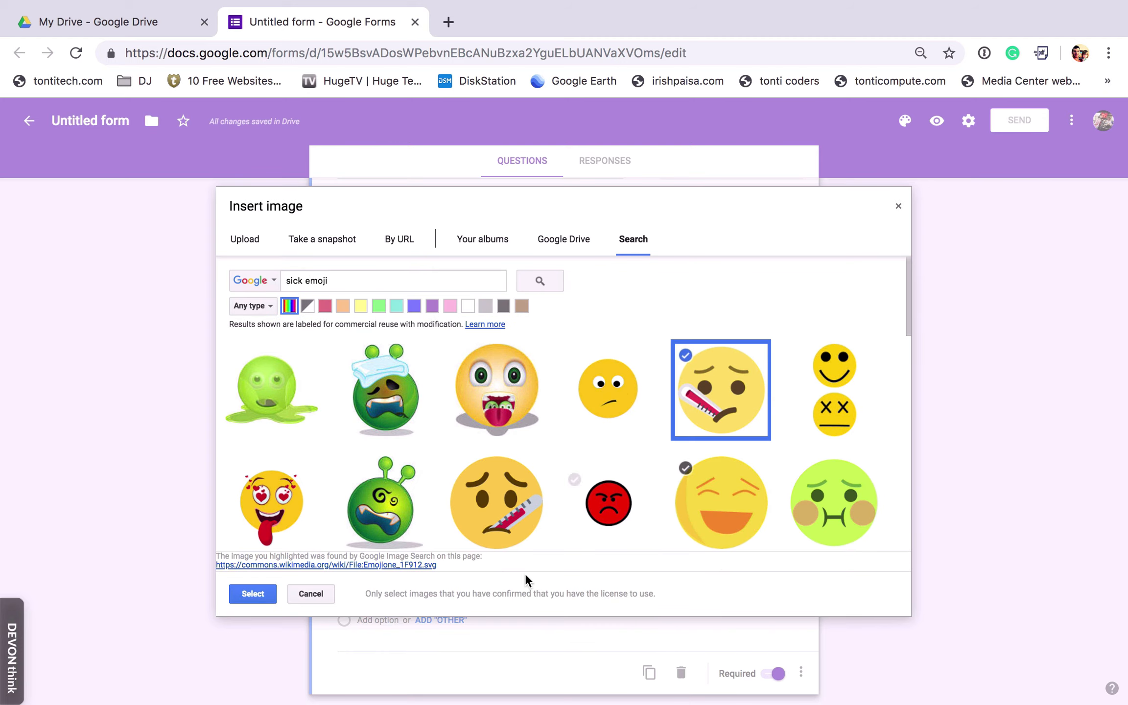
click(251, 594)
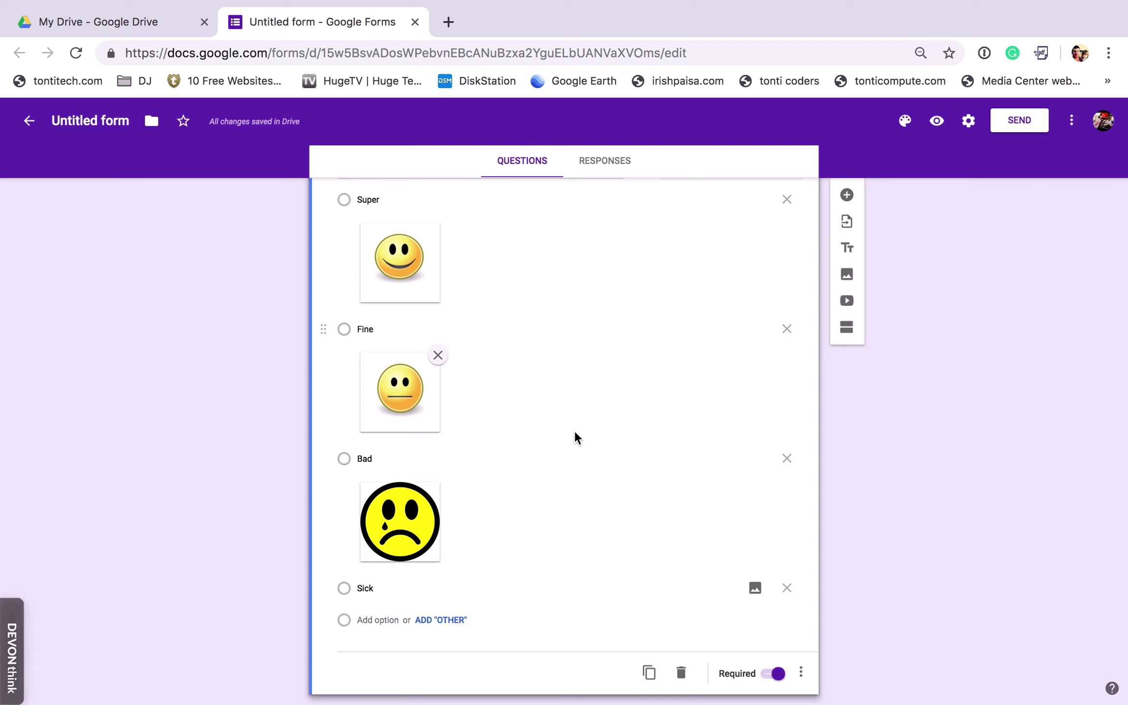
Insert the darker orange thermometer face from the "sick emoji" image results into the Sick option
scroll(574, 433, down, 3)
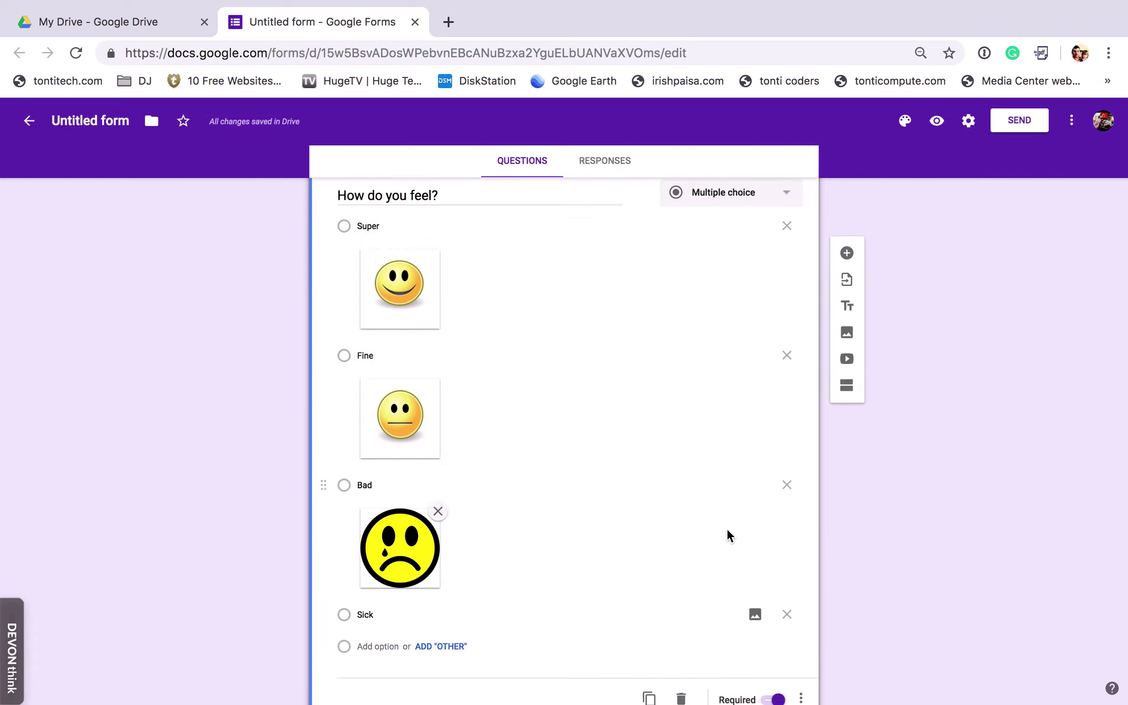
scroll(728, 534, up, 5)
scroll(554, 573, down, 5)
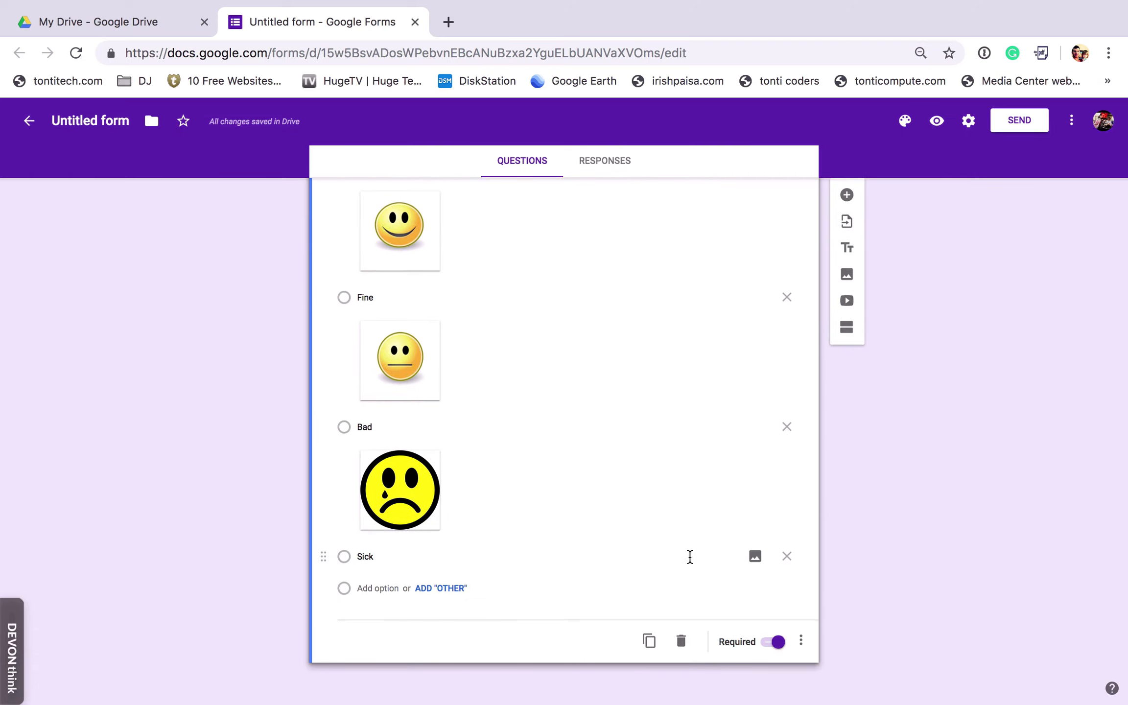
click(758, 555)
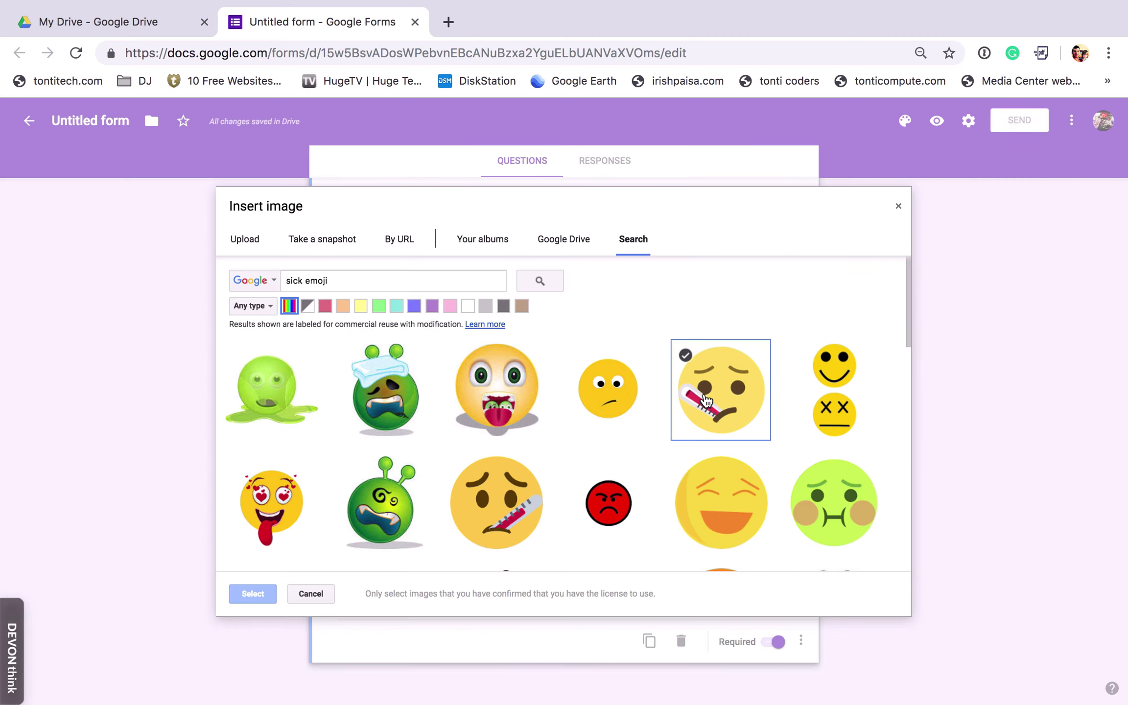
scroll(612, 446, down, 1)
click(523, 502)
click(263, 593)
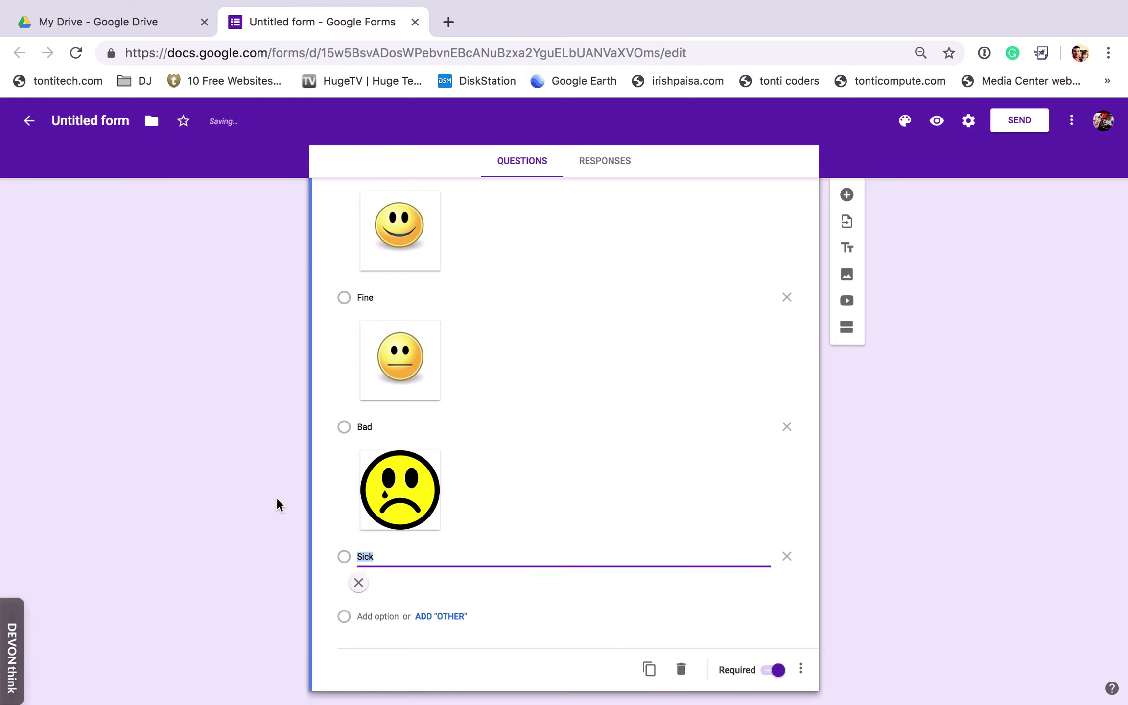
Duplicate the completed "How do you feel?" question with its four emoji options
scroll(637, 484, up, 5)
scroll(775, 478, down, 7)
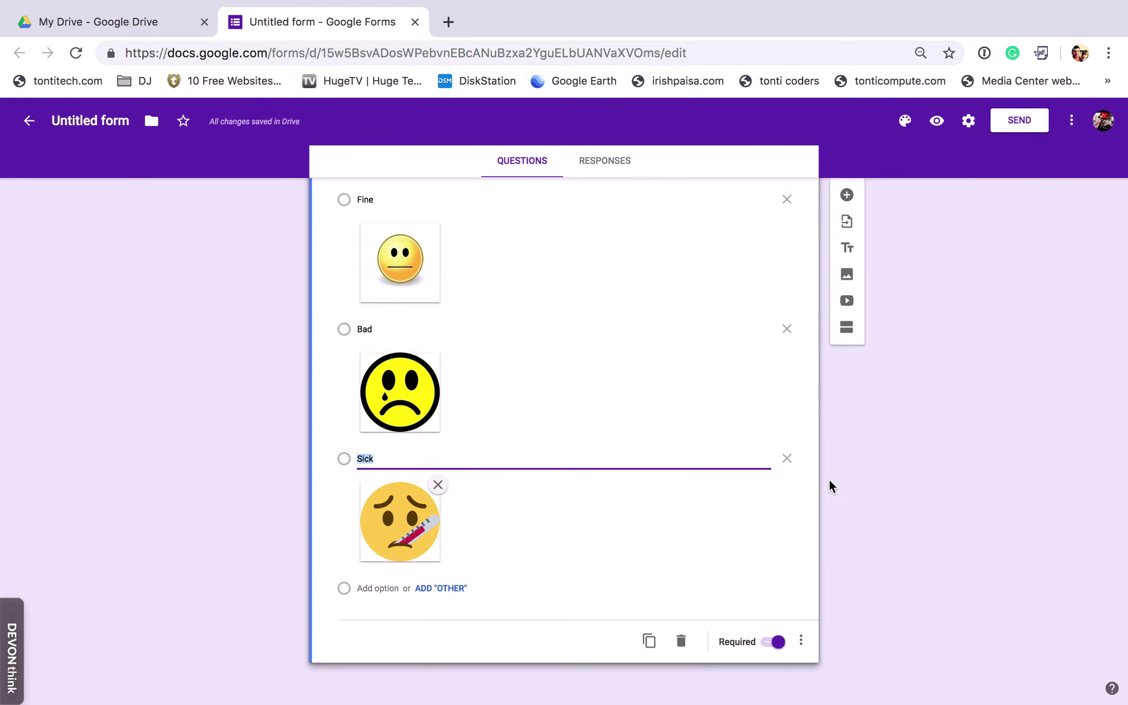
click(649, 643)
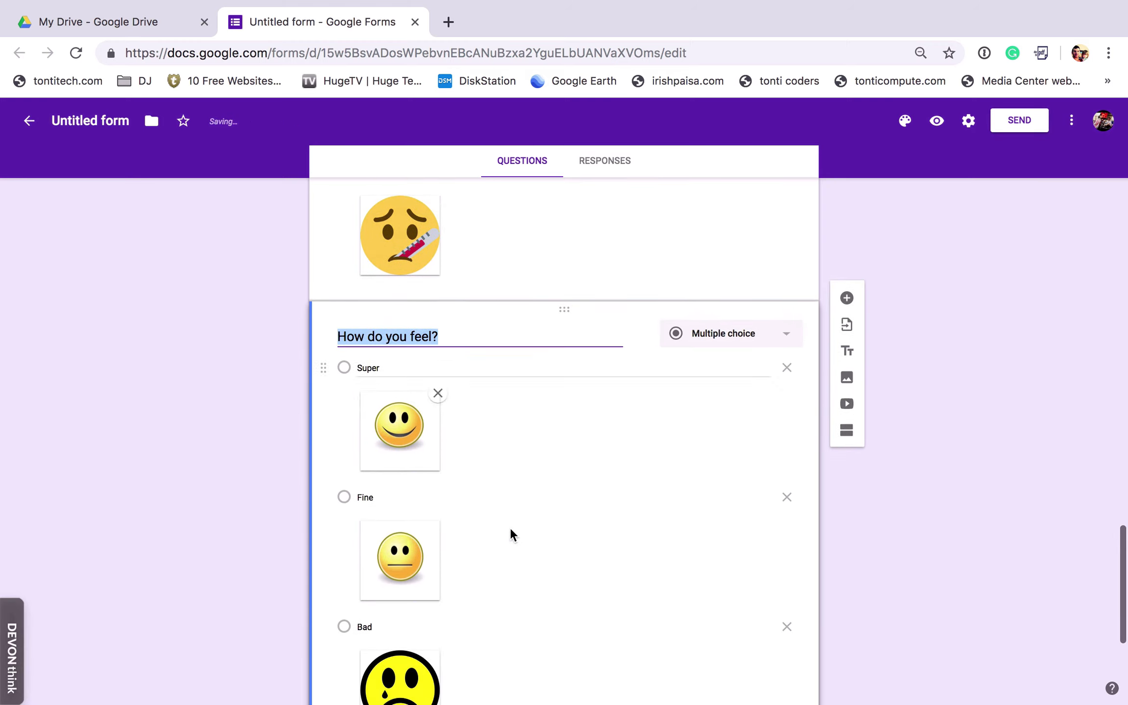
Retitle the duplicated question "How did you sleep last night?"
text(Hw)
key(BackSpace)
text(ow did you sleep last nigh)
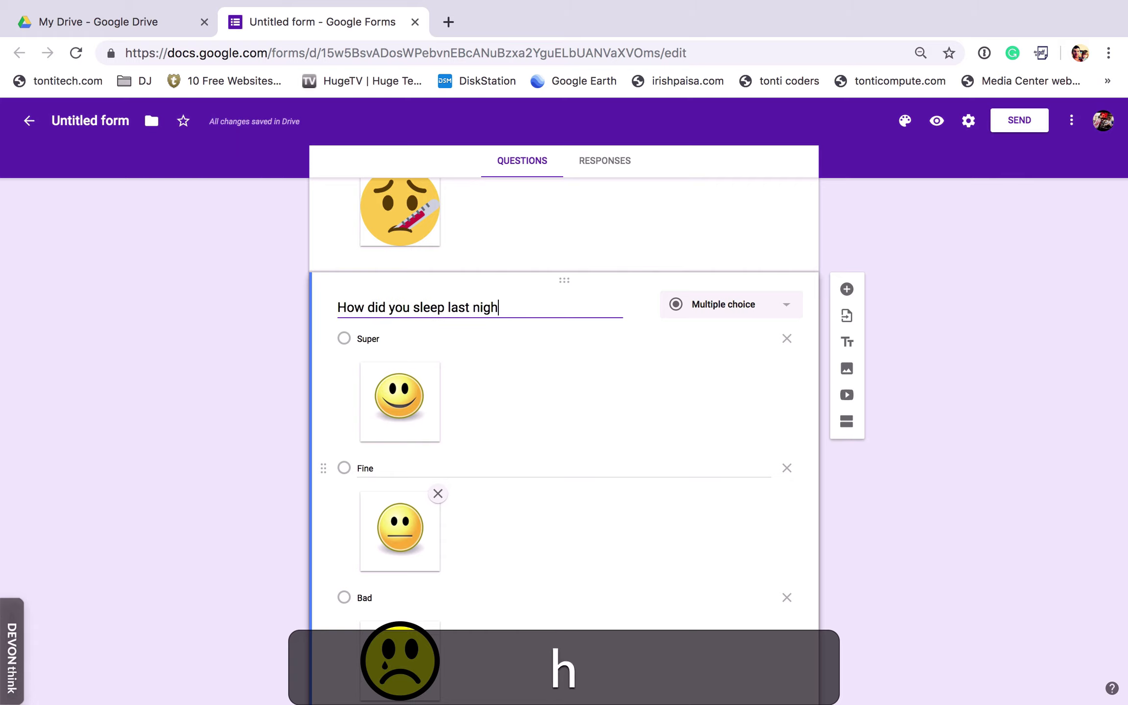
text(t?)
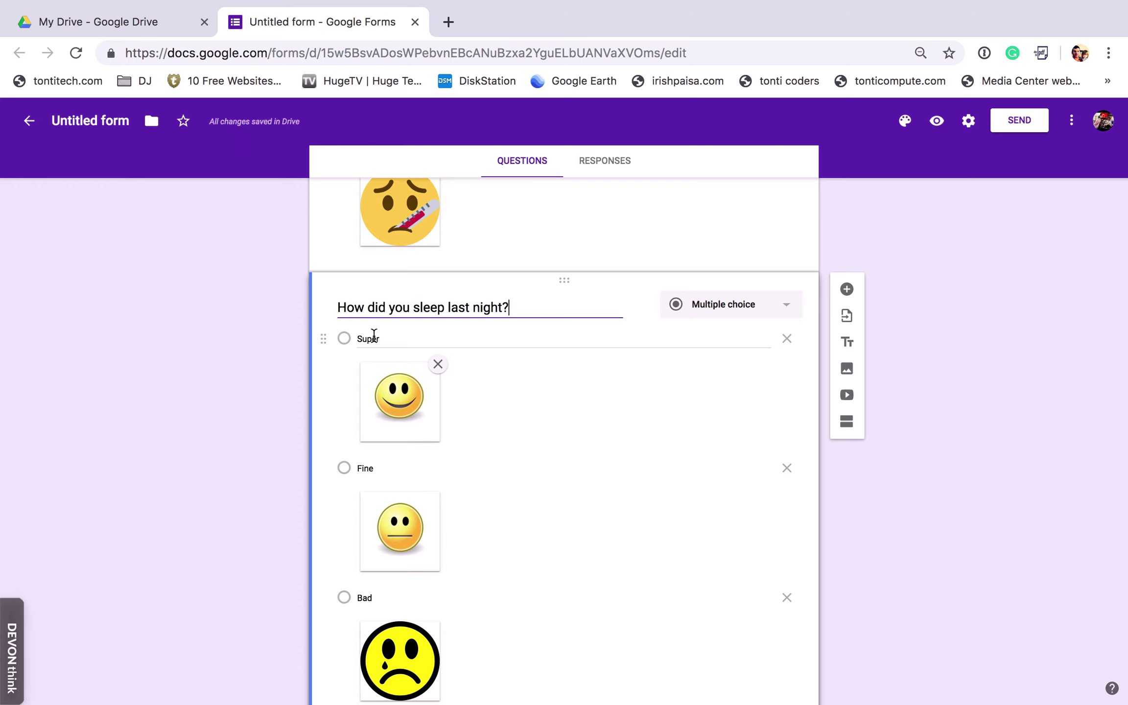
Rename the sleep question's "Super" option to "Lots of sleep" and remove its smiley image
double_click(373, 334)
text(Lots of sleep)
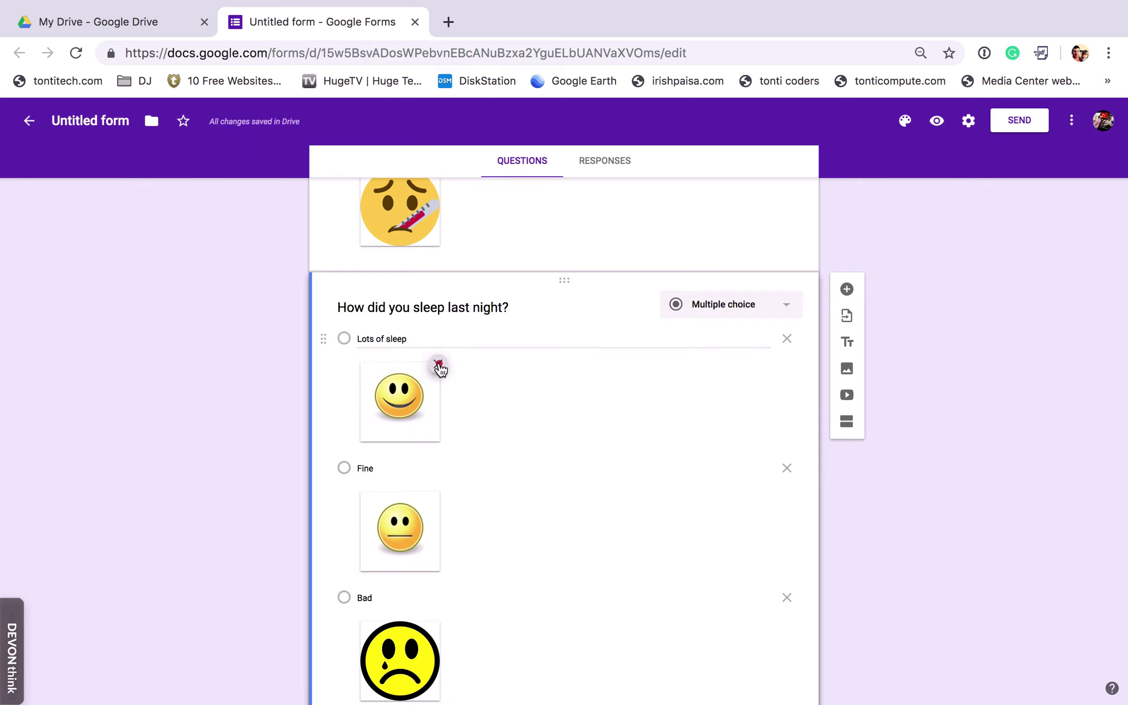
click(438, 365)
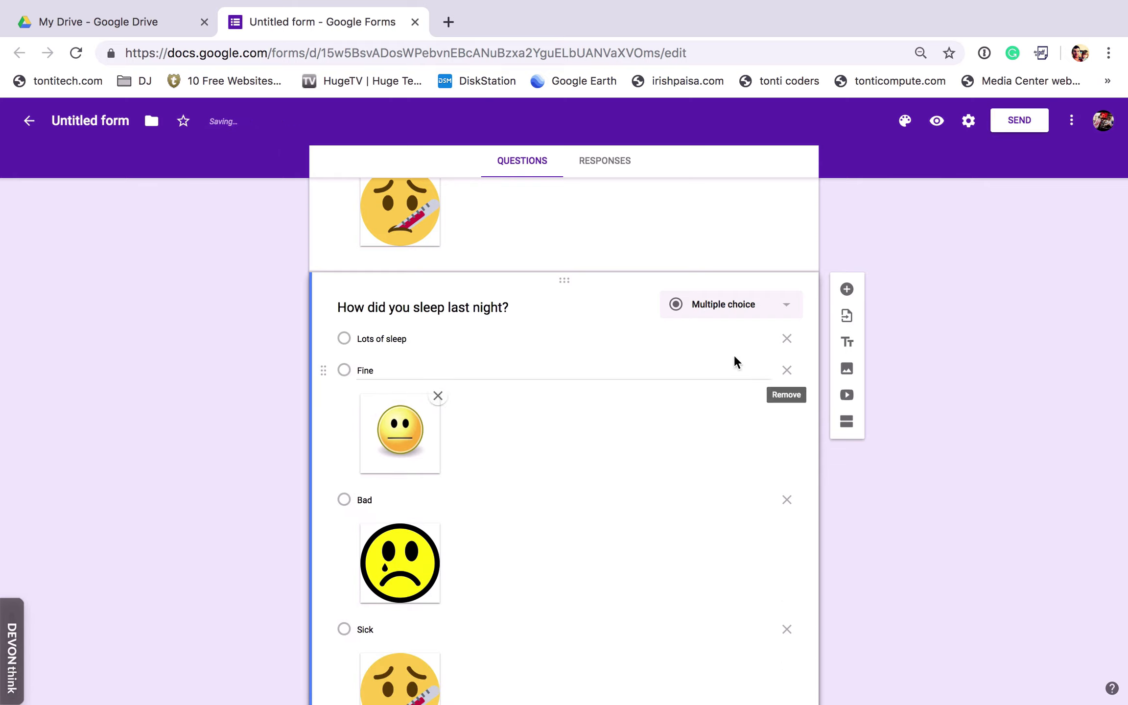
Upload a green sleeping-face image from the computer to the "Lots of sleep" option, searching the files for "sleep"
click(755, 338)
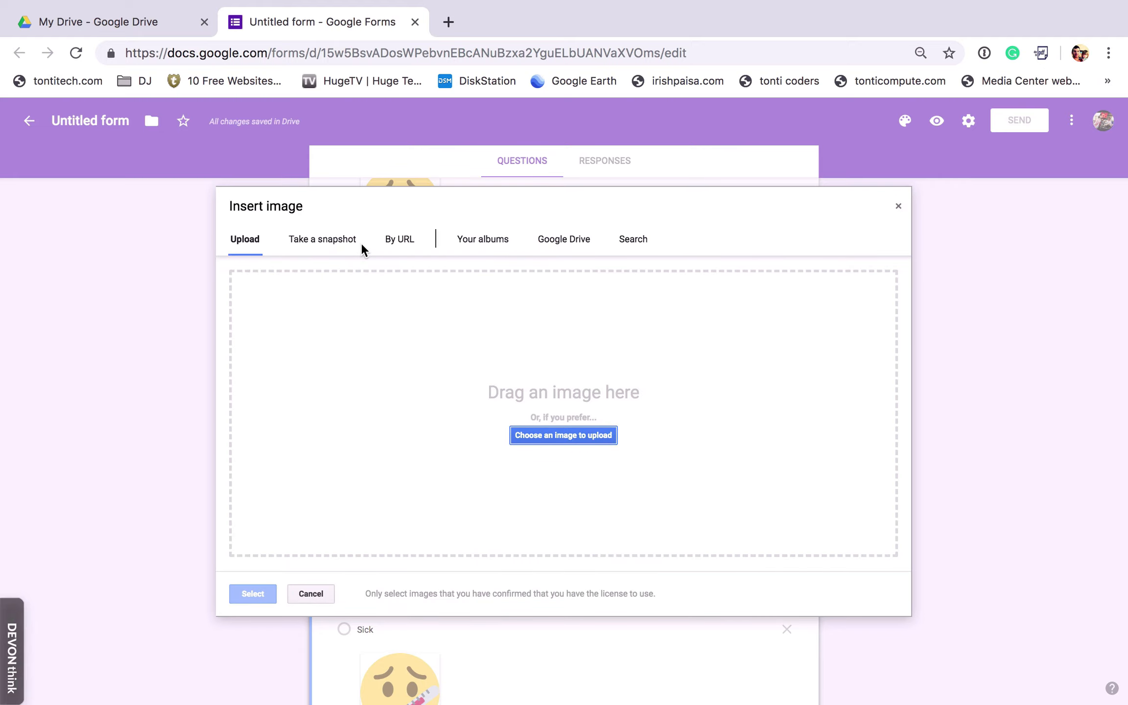
click(583, 436)
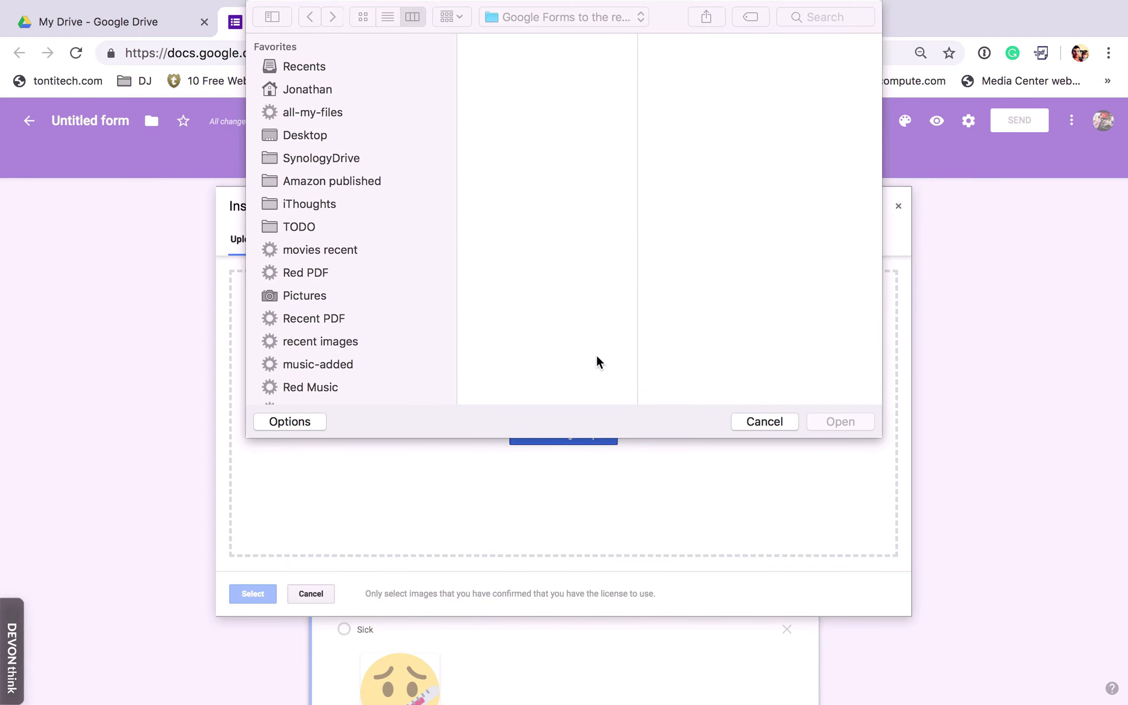
click(807, 18)
text(sleep)
key(Return)
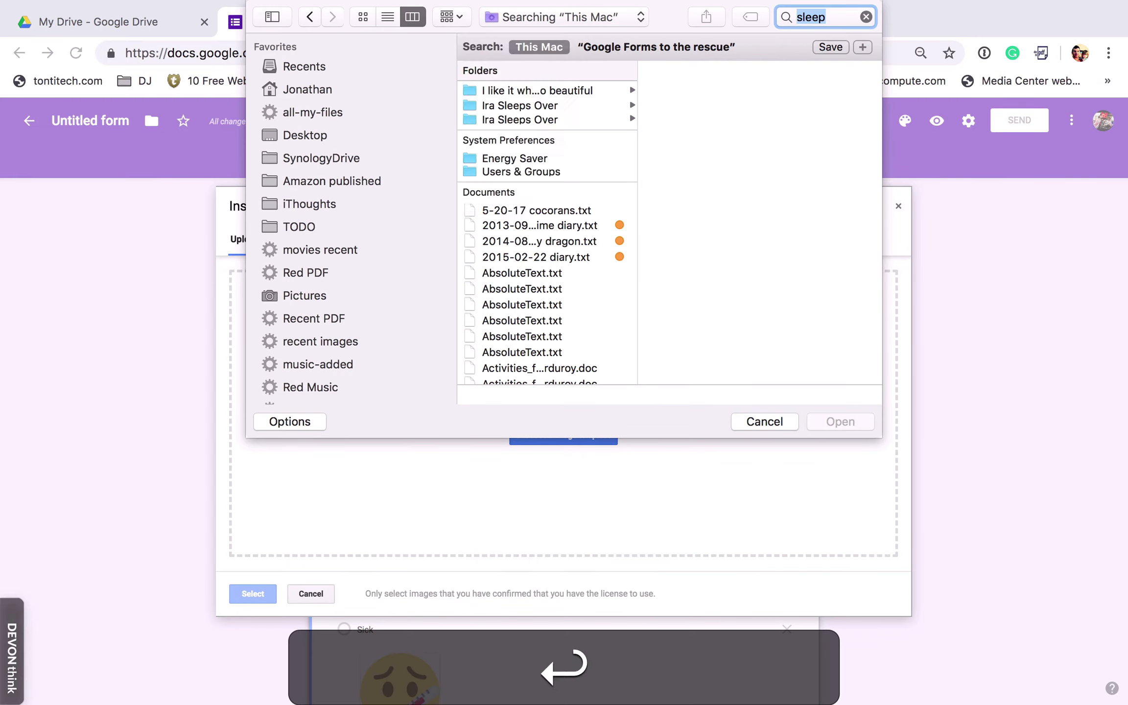
scroll(630, 225, down, 20)
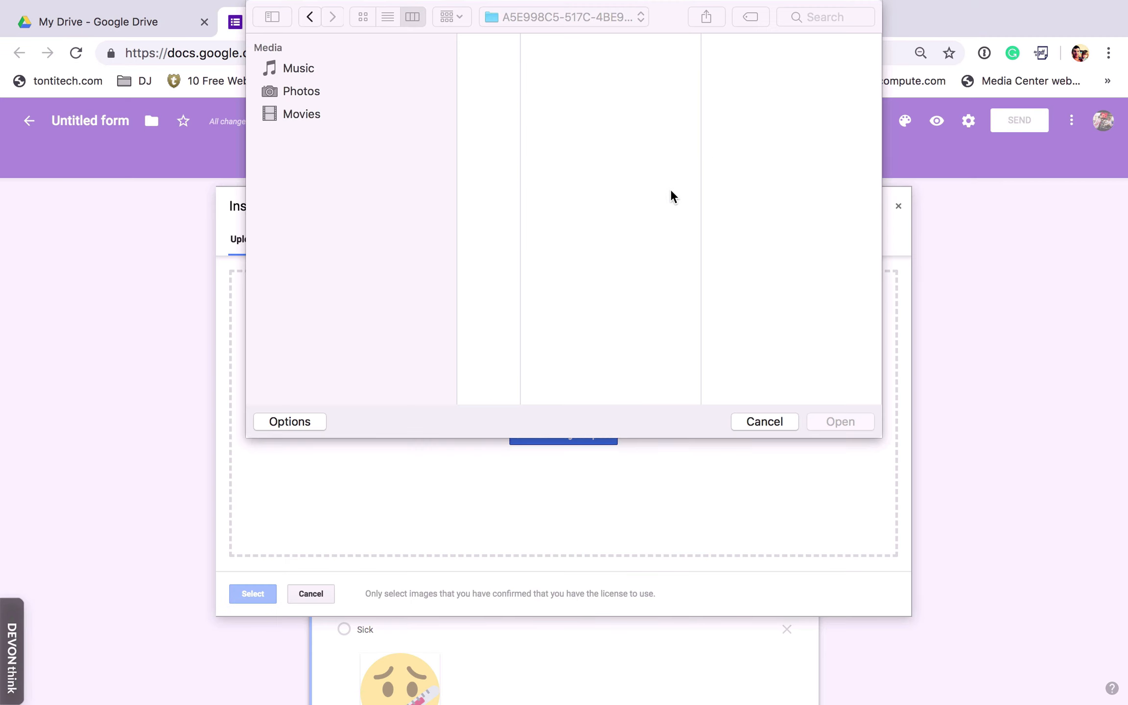
click(807, 18)
text(sleep)
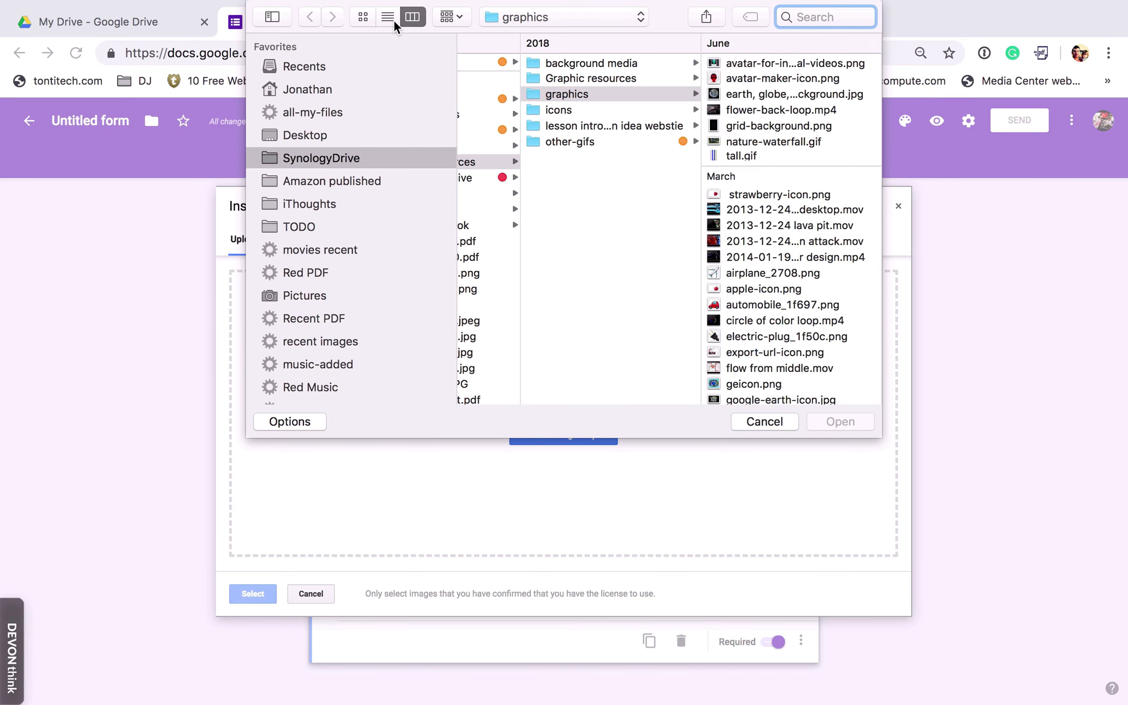
click(388, 17)
scroll(568, 299, down, 10)
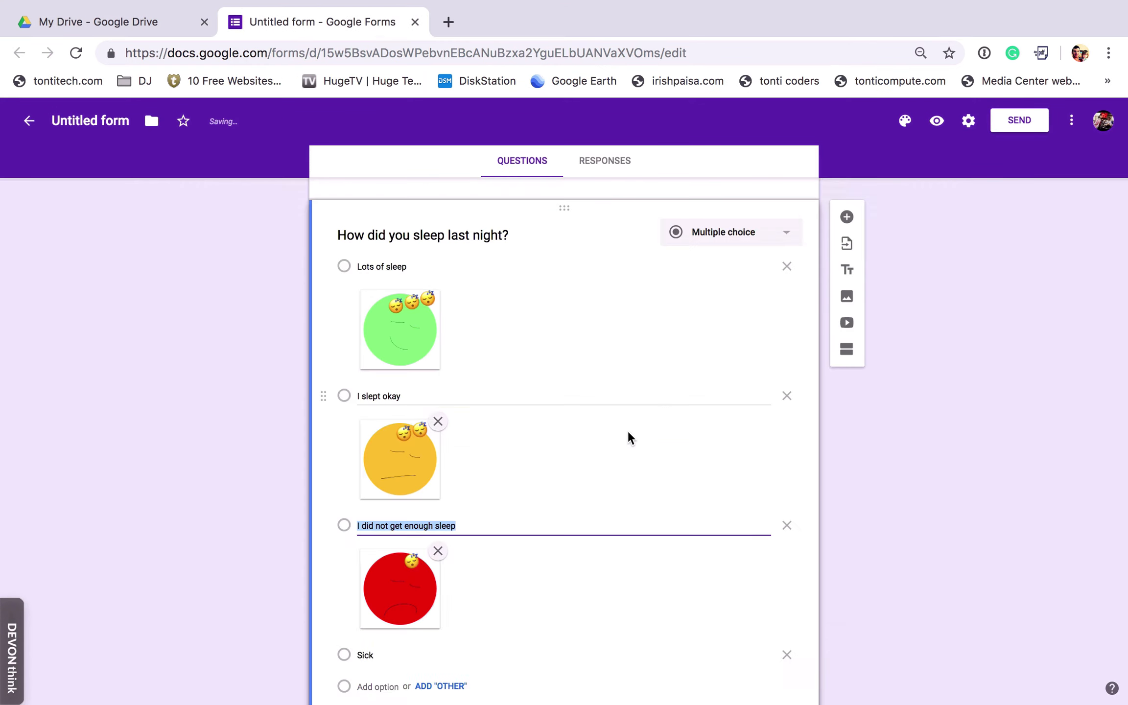
Add a new question below the sleep question and set its type to Paragraph
scroll(626, 441, down, 2)
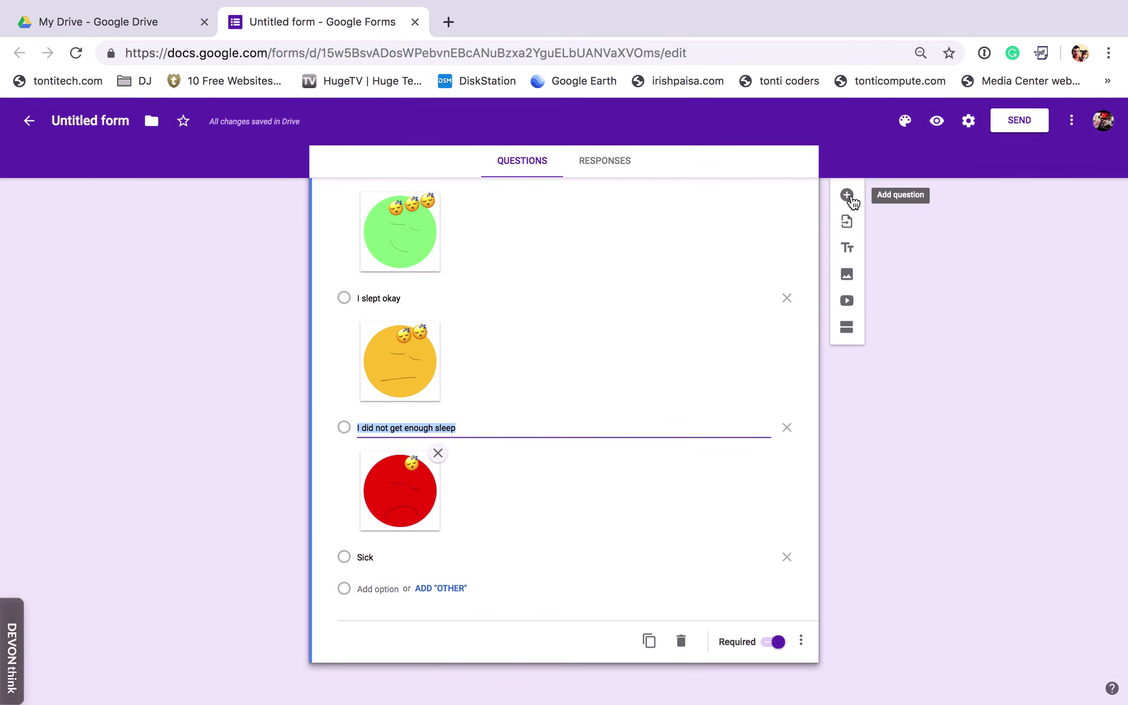
click(847, 196)
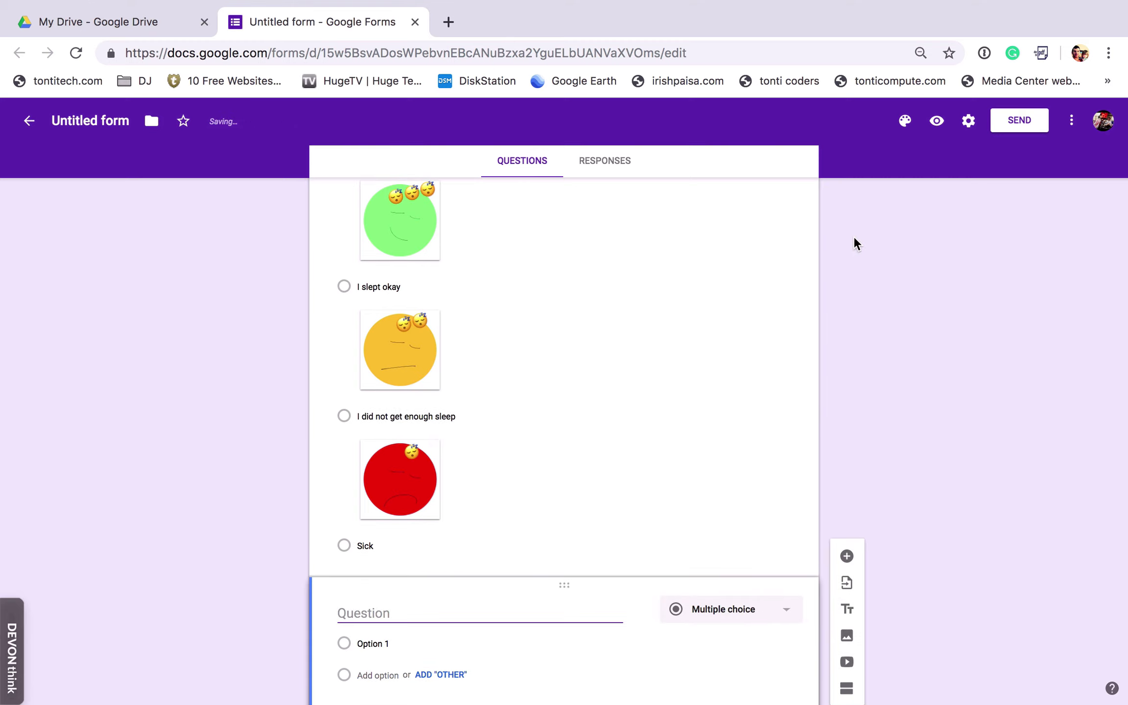
scroll(806, 534, down, 2)
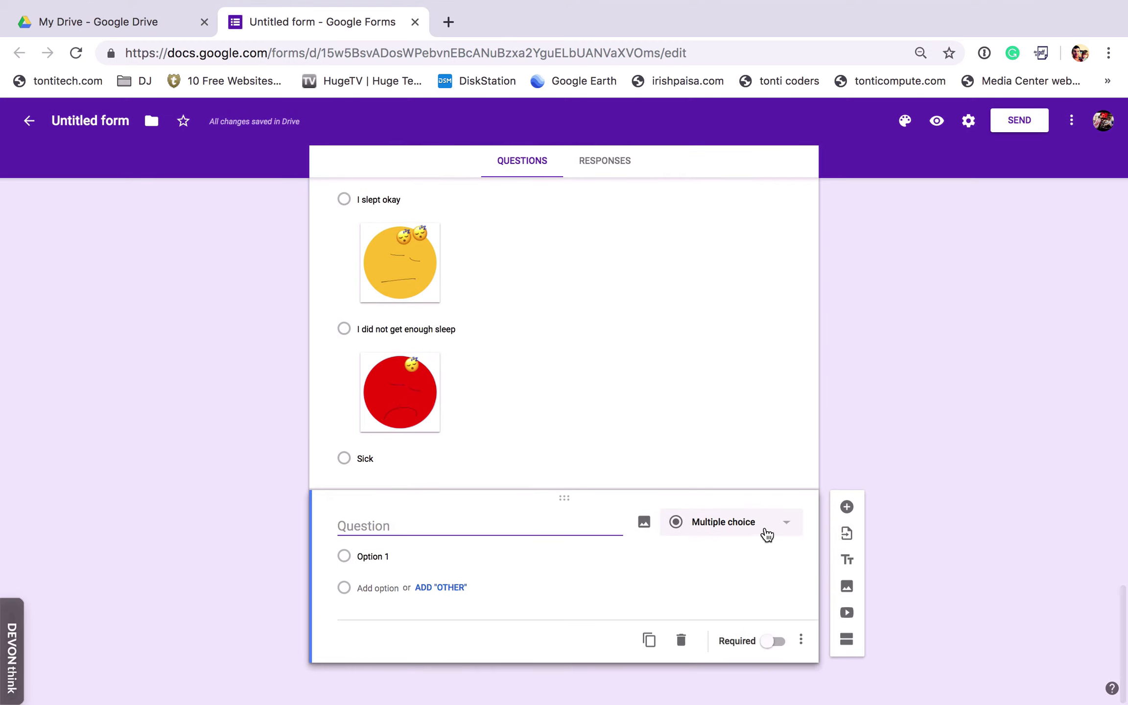
click(767, 523)
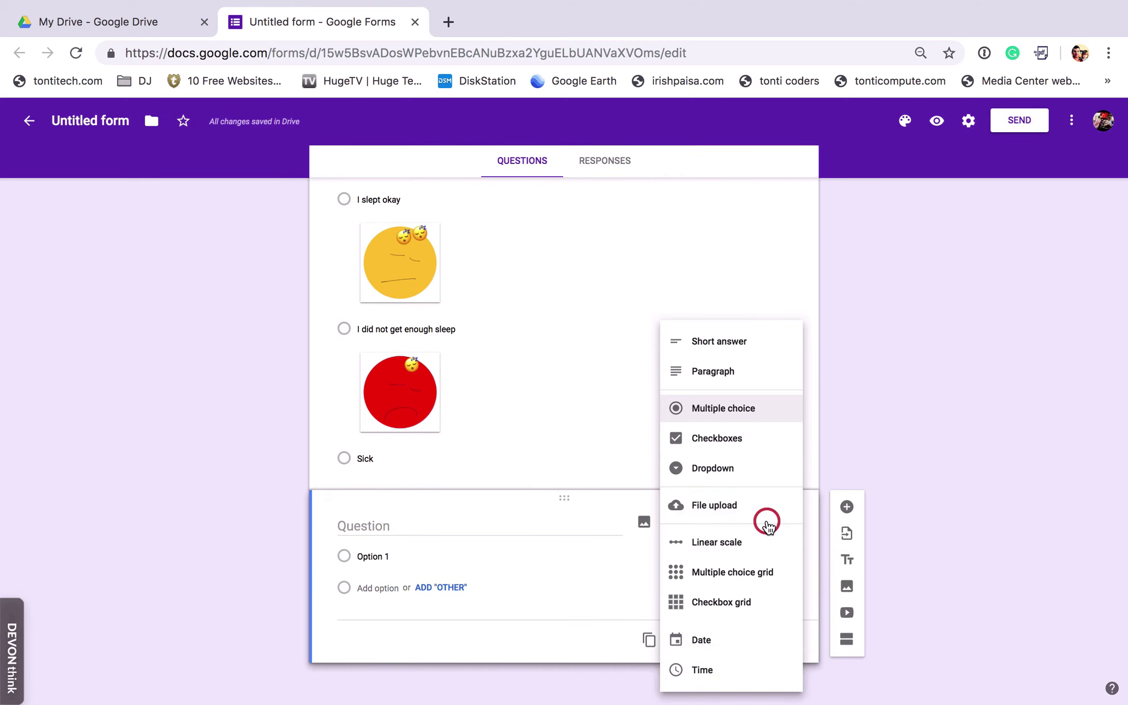
click(770, 375)
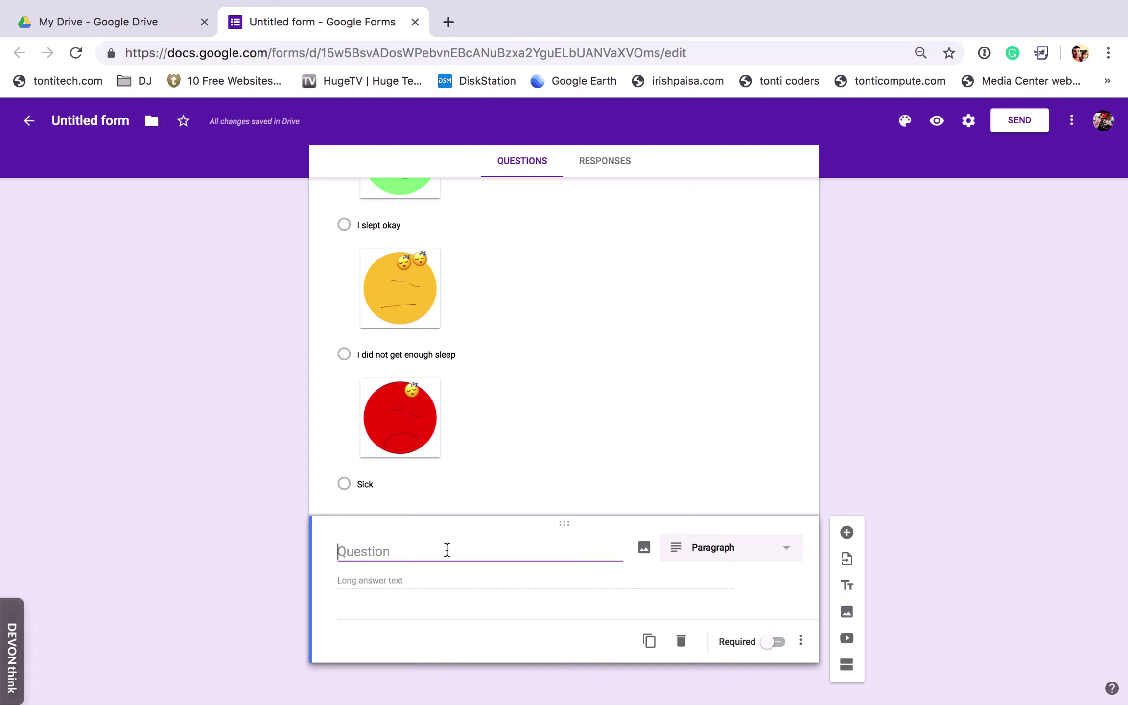
Title the new paragraph question "What do you want to sat to your teacher?"
key(shift)
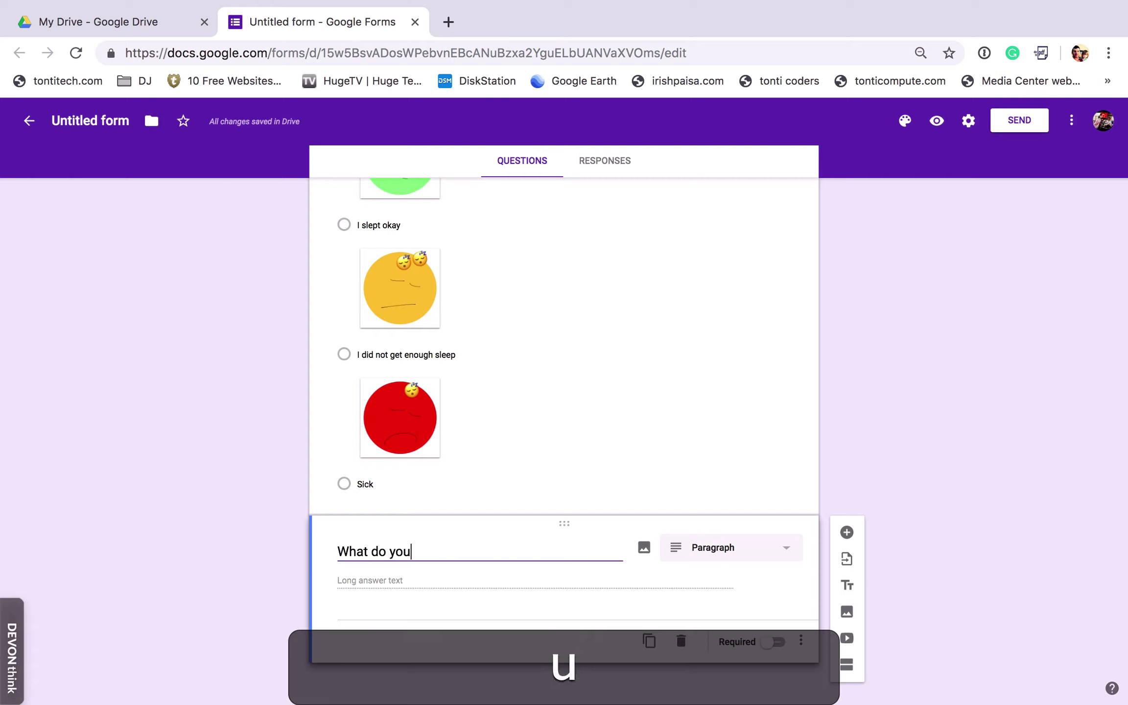
text(What do you want to sat)
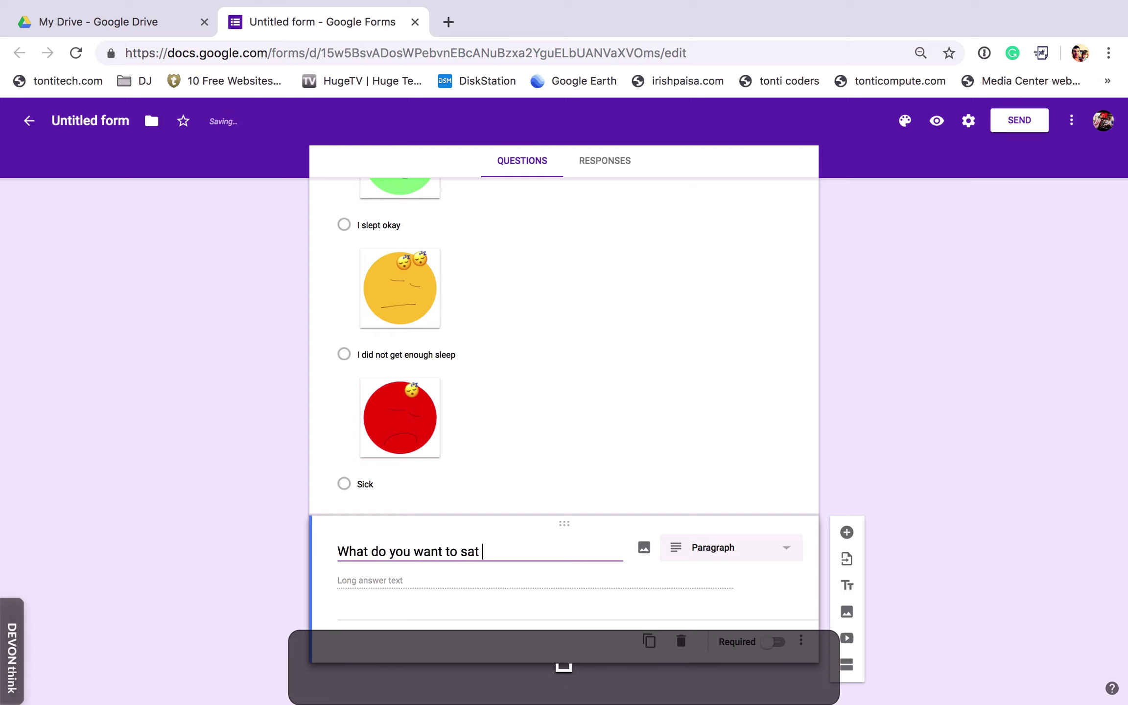
text( to)
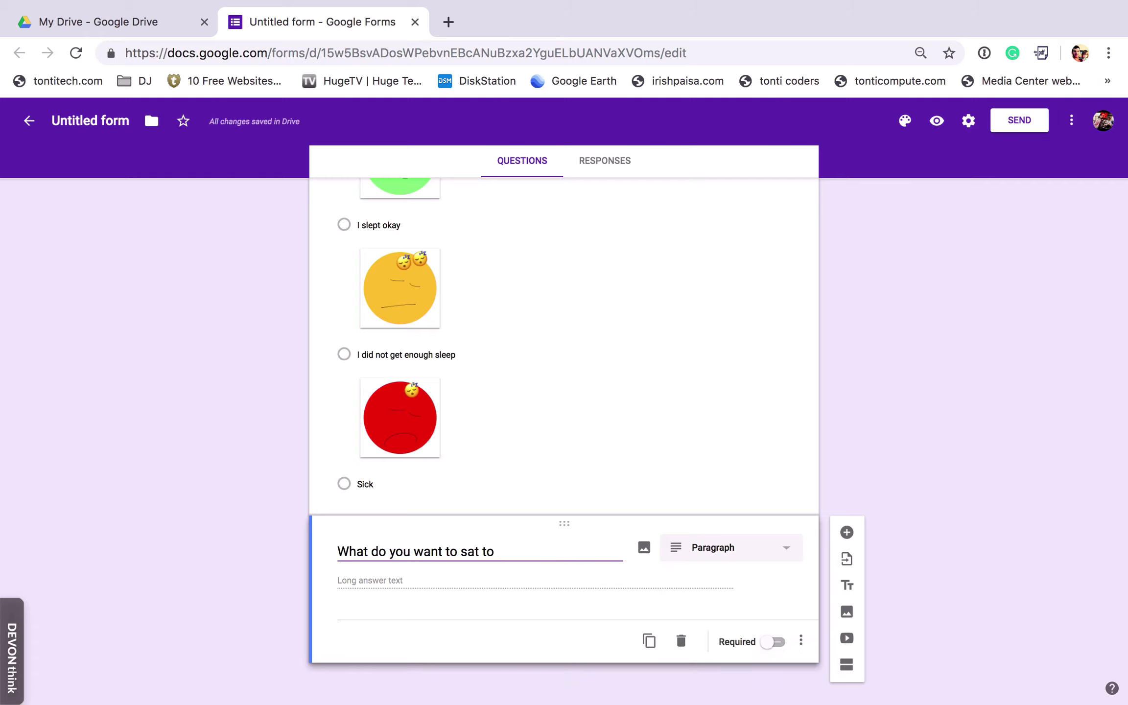
text( your teacher?)
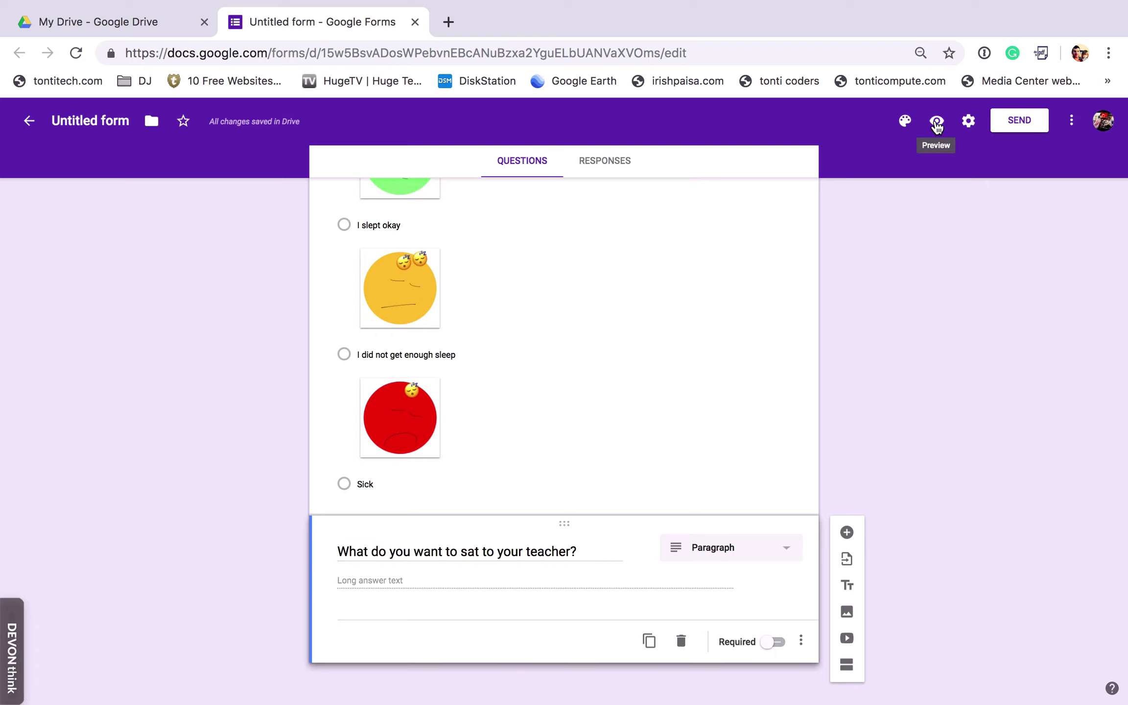
Preview the form and look through all its questions down to the end
click(937, 122)
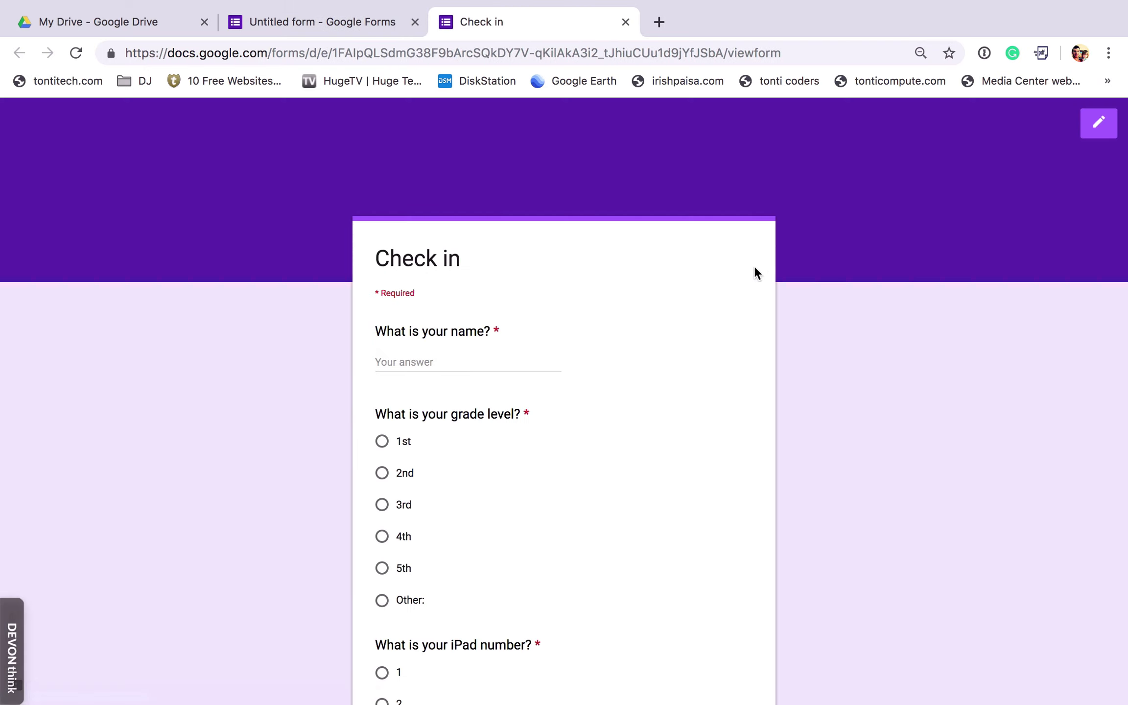
scroll(594, 375, down, 6)
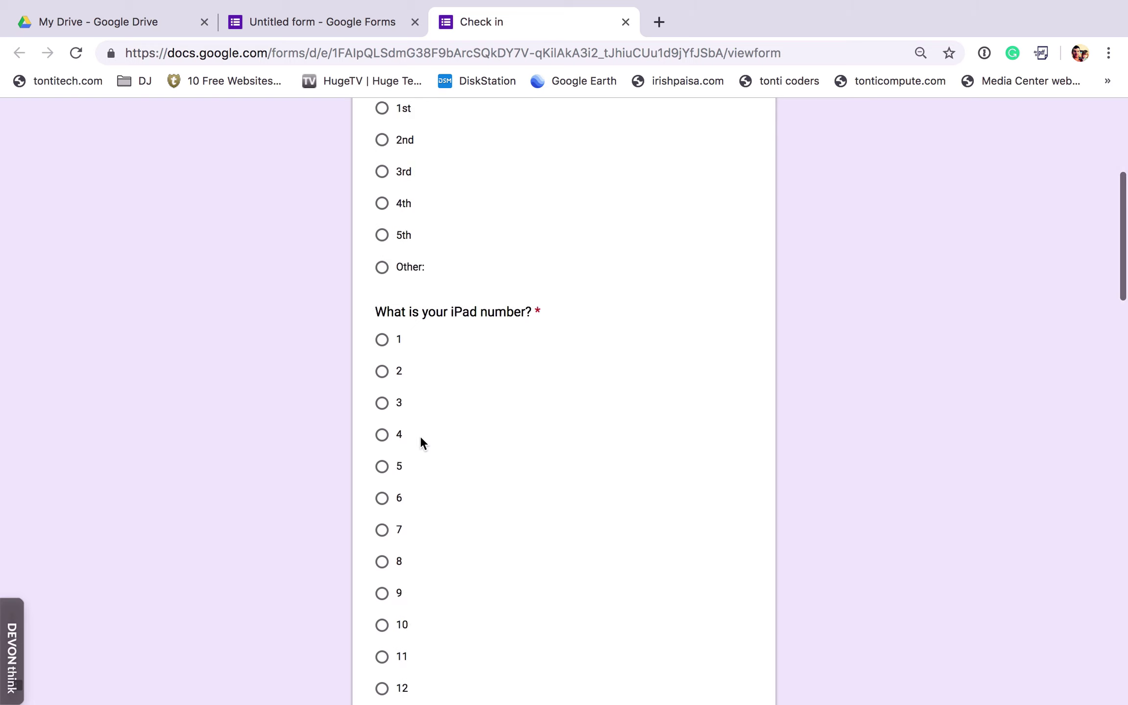
scroll(421, 438, down, 16)
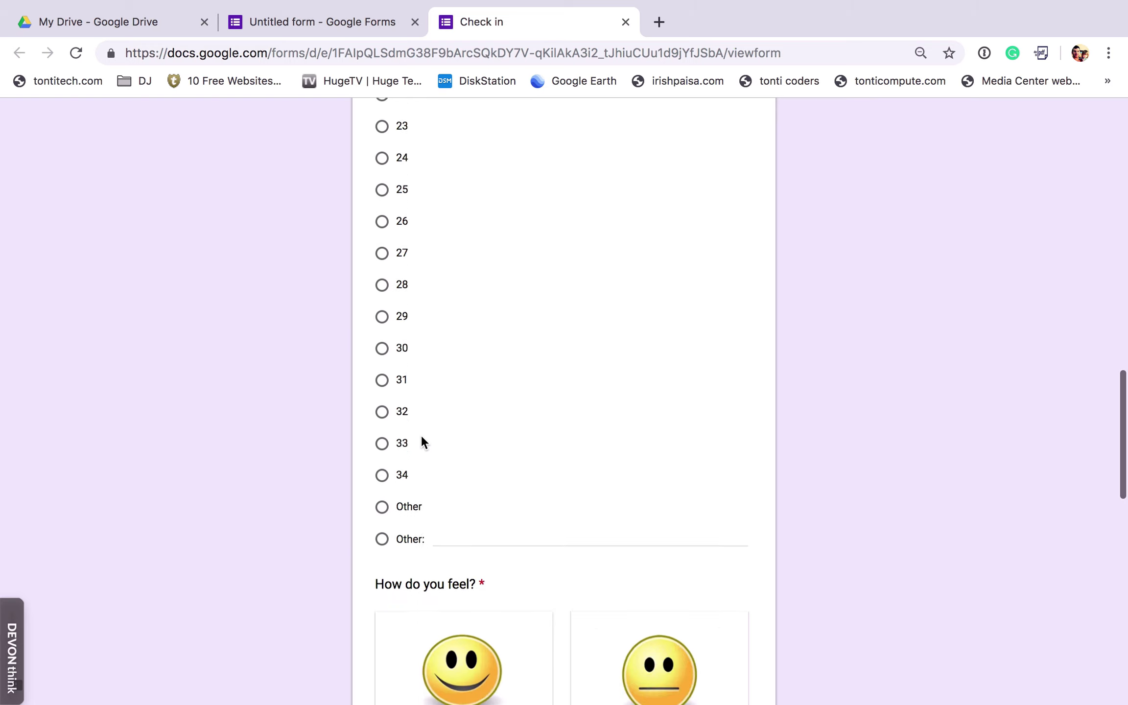
scroll(421, 438, down, 14)
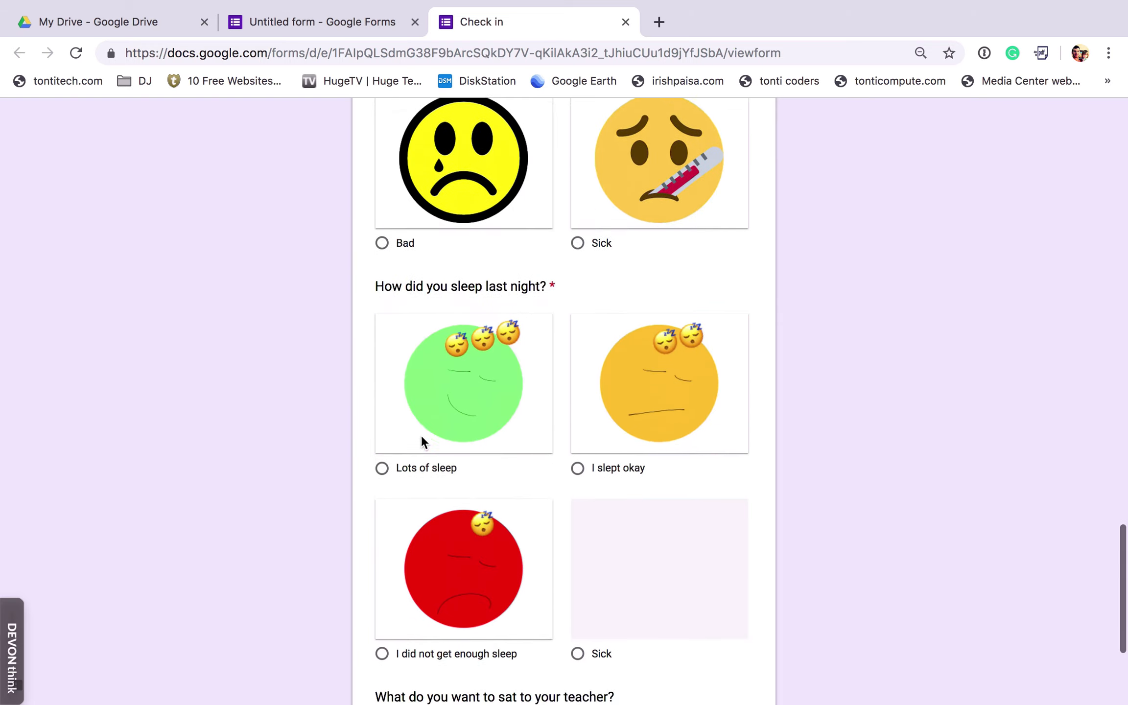
scroll(421, 434, down, 5)
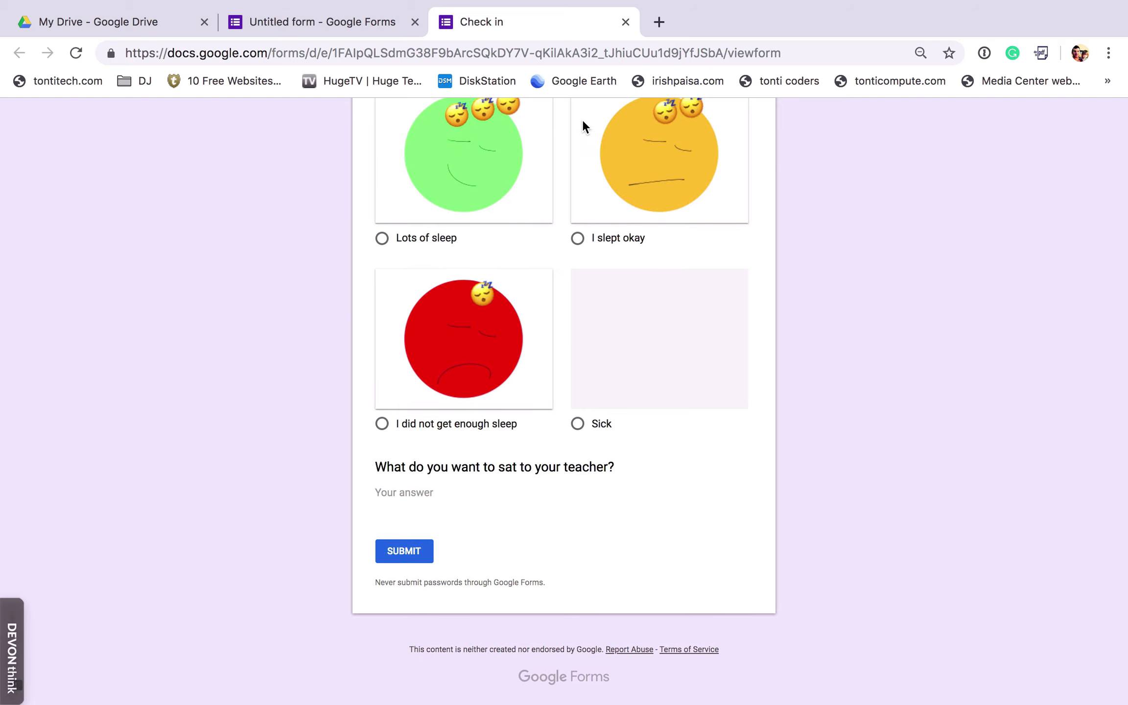
Return to the form editor and remove the "Sick" option from the "How did you sleep last night?" question
click(347, 24)
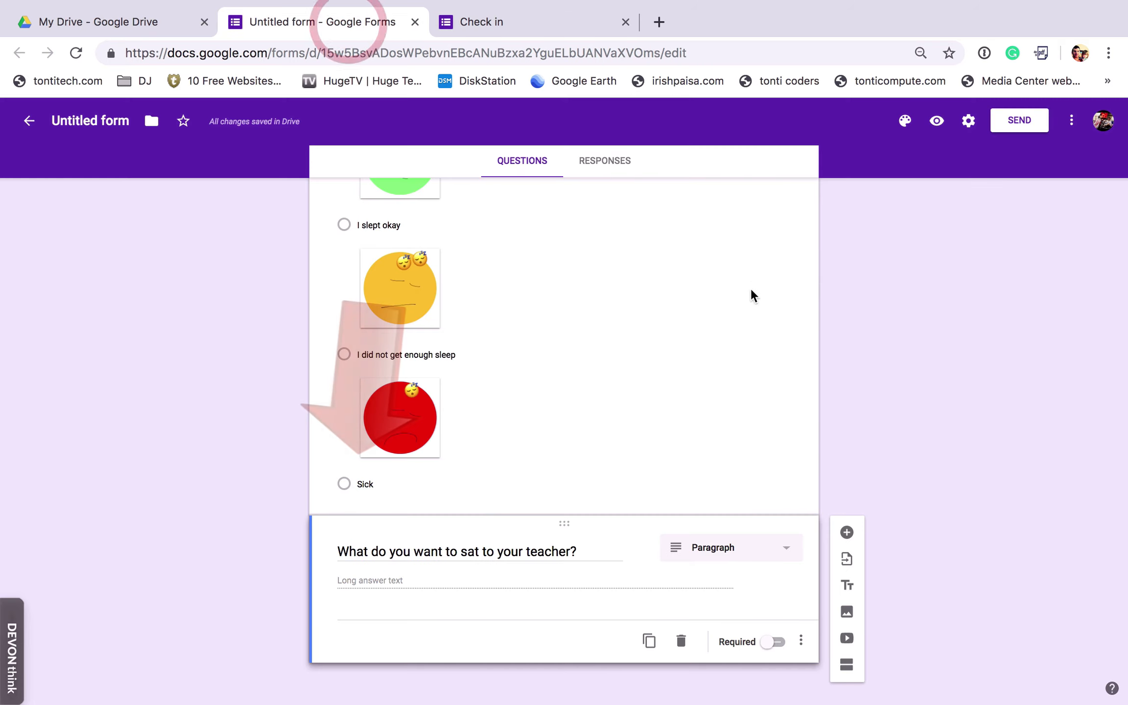
click(742, 396)
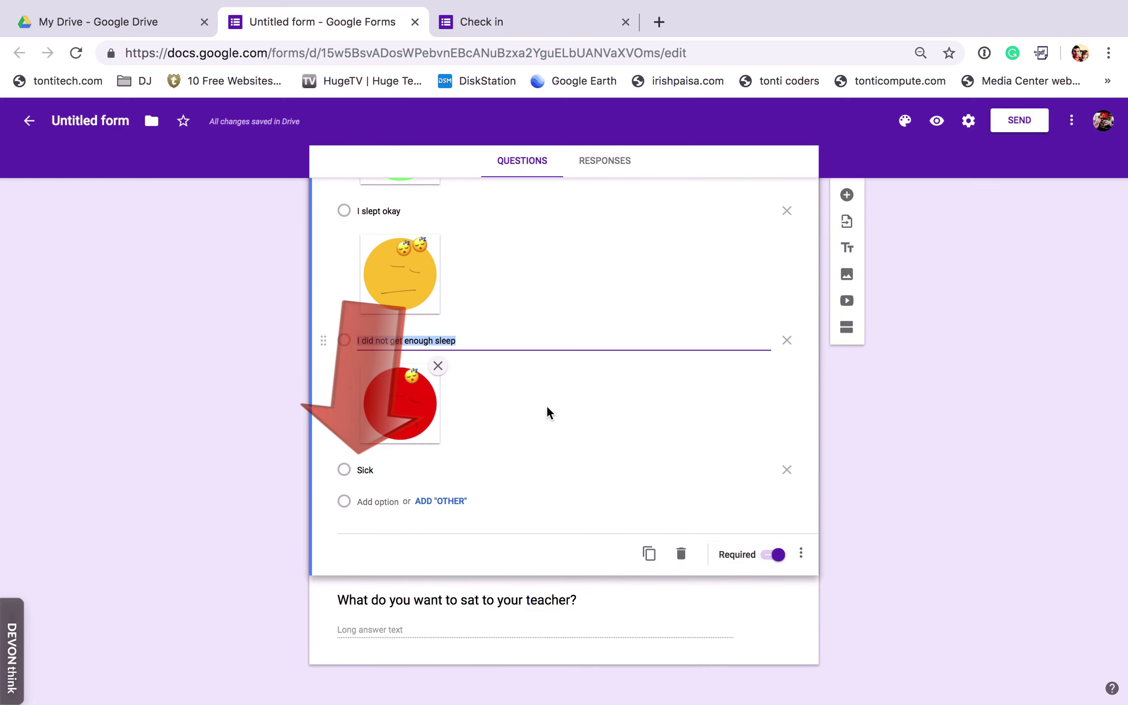
scroll(557, 402, up, 1)
scroll(556, 402, up, 3)
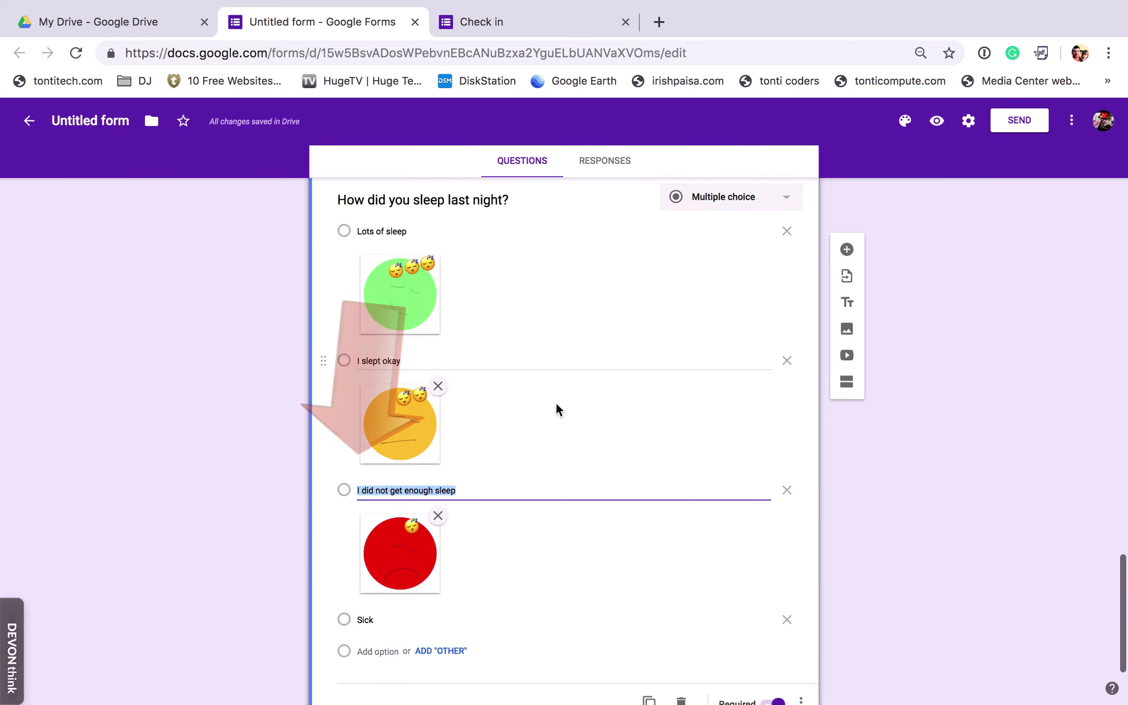
click(786, 621)
Change the "What is your iPad number?" question from multiple choice to Dropdown
scroll(680, 509, up, 20)
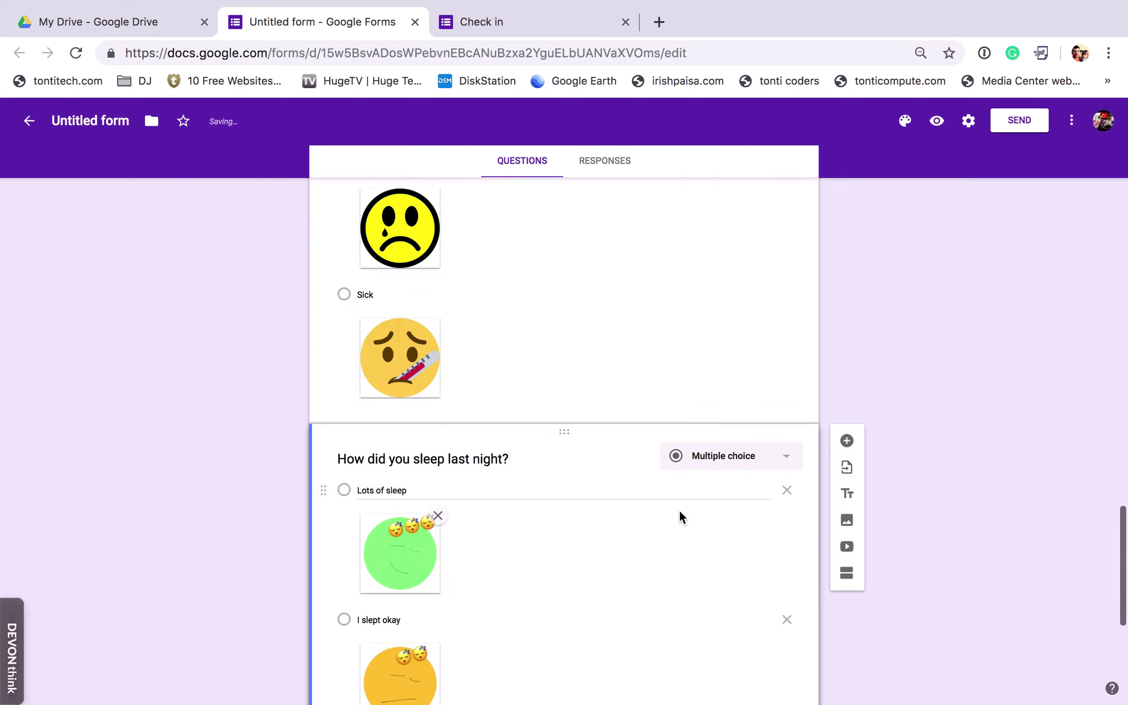
scroll(691, 482, up, 7)
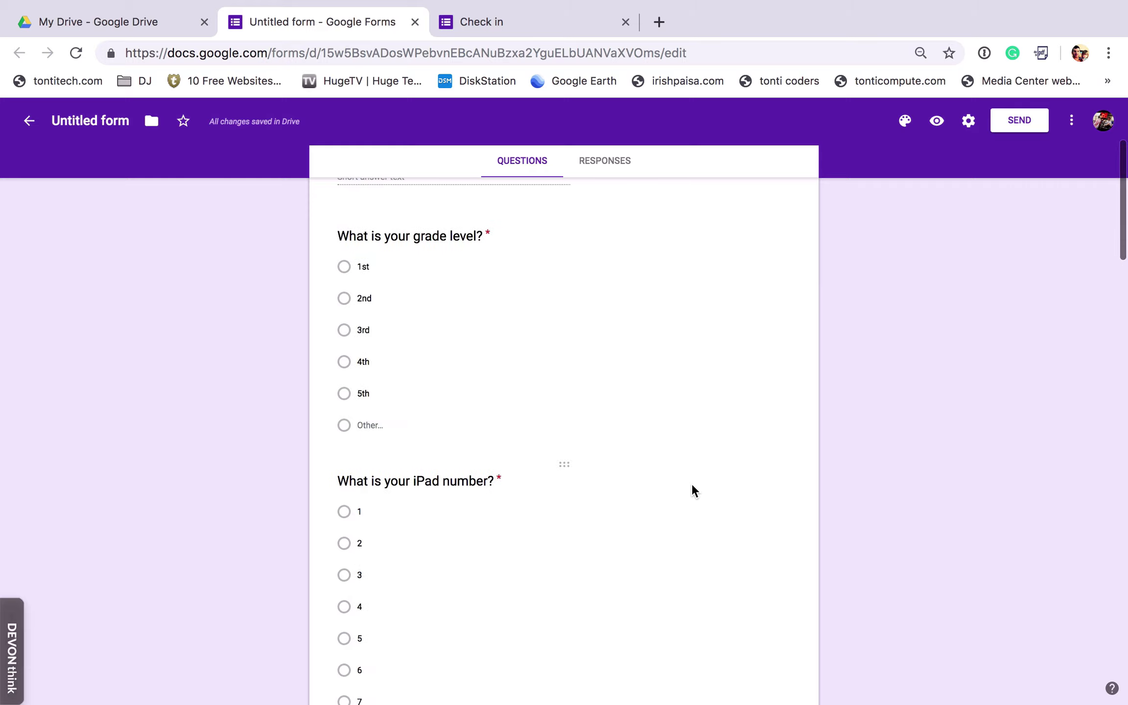
click(528, 471)
click(757, 471)
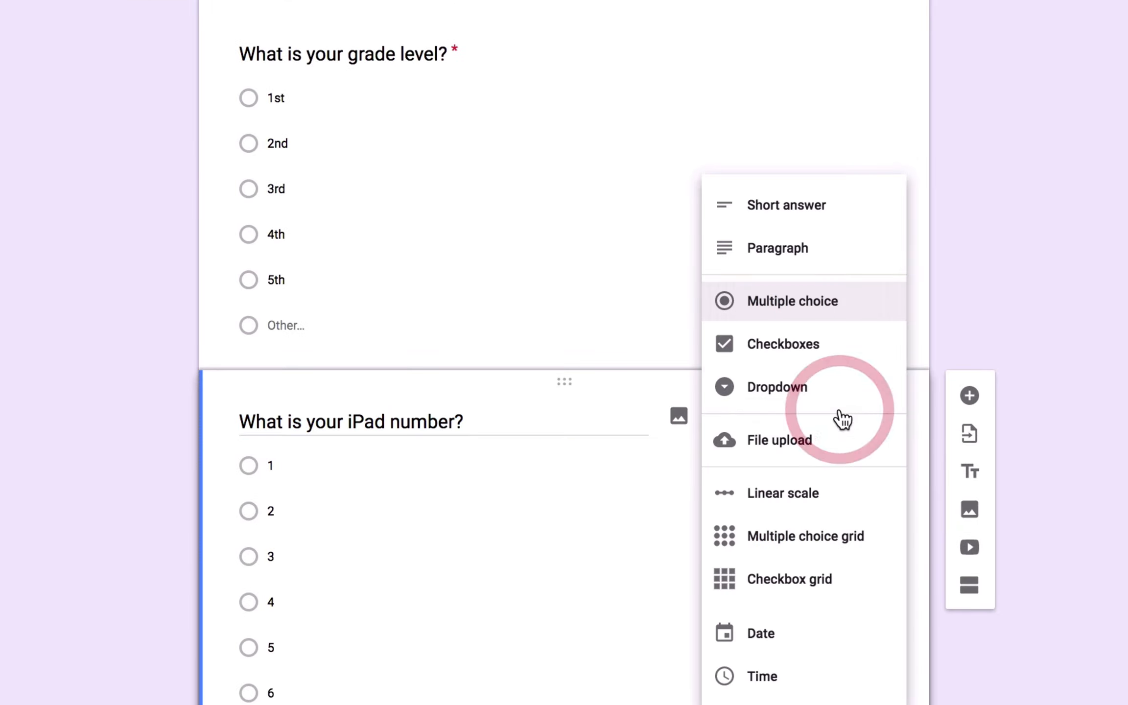
click(832, 386)
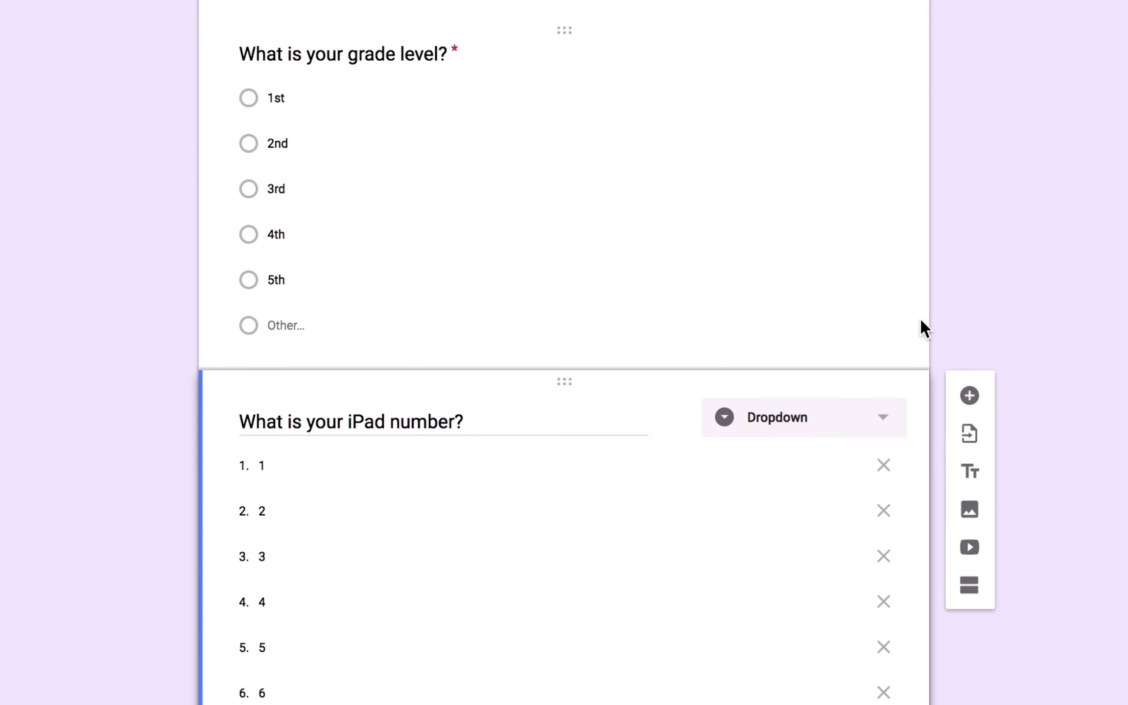
Open the form's theme options and start uploading a header photo from the computer
scroll(627, 249, up, 3)
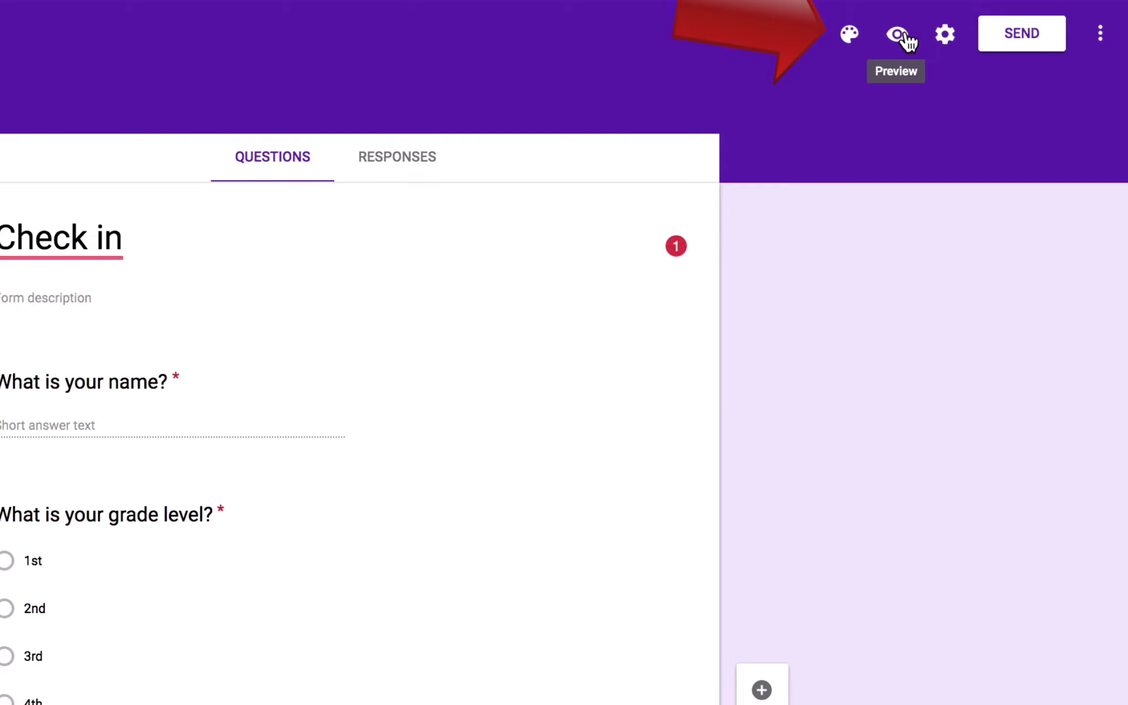
click(850, 35)
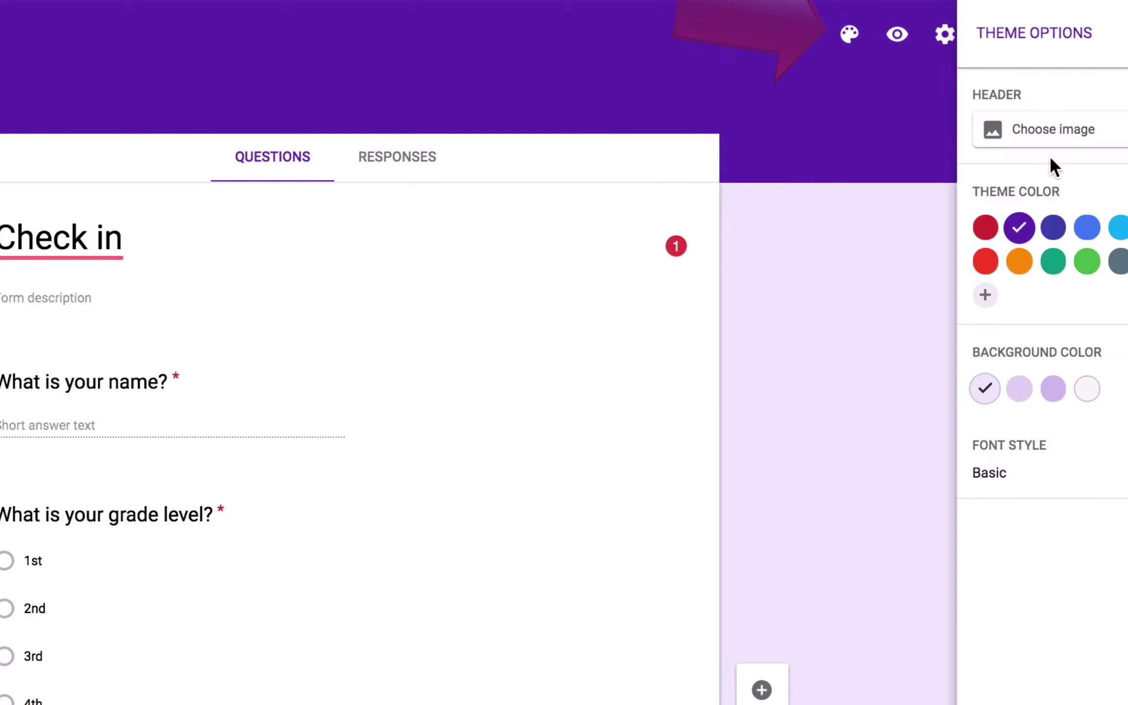
click(1092, 136)
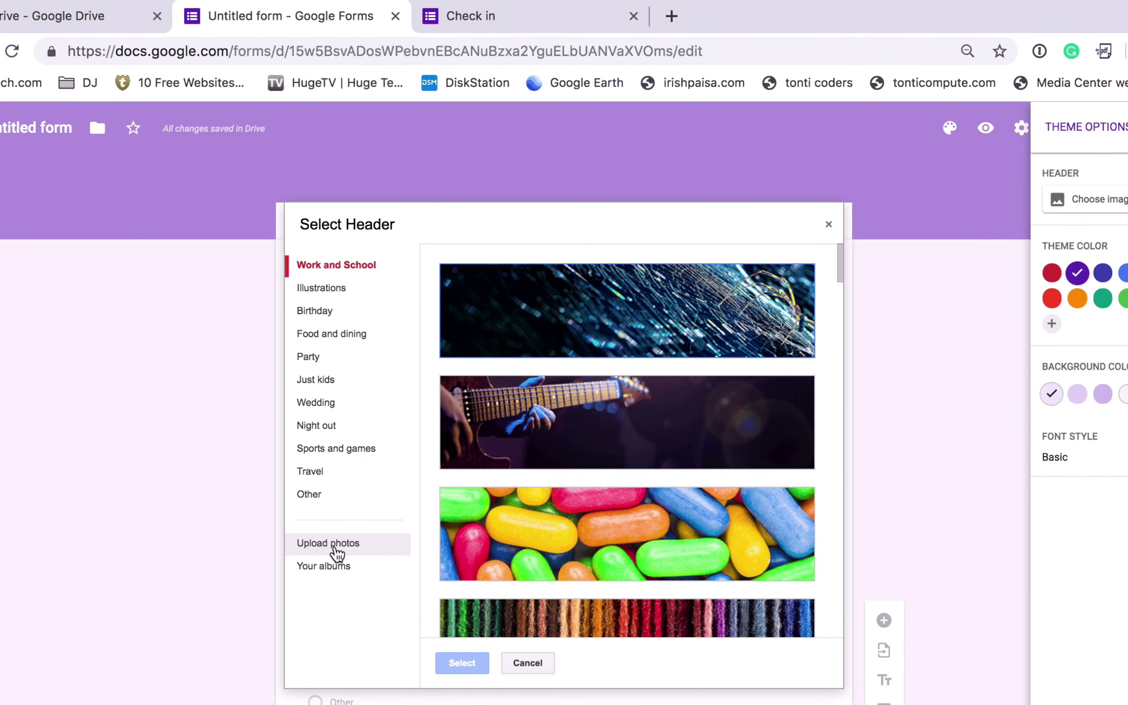
click(337, 553)
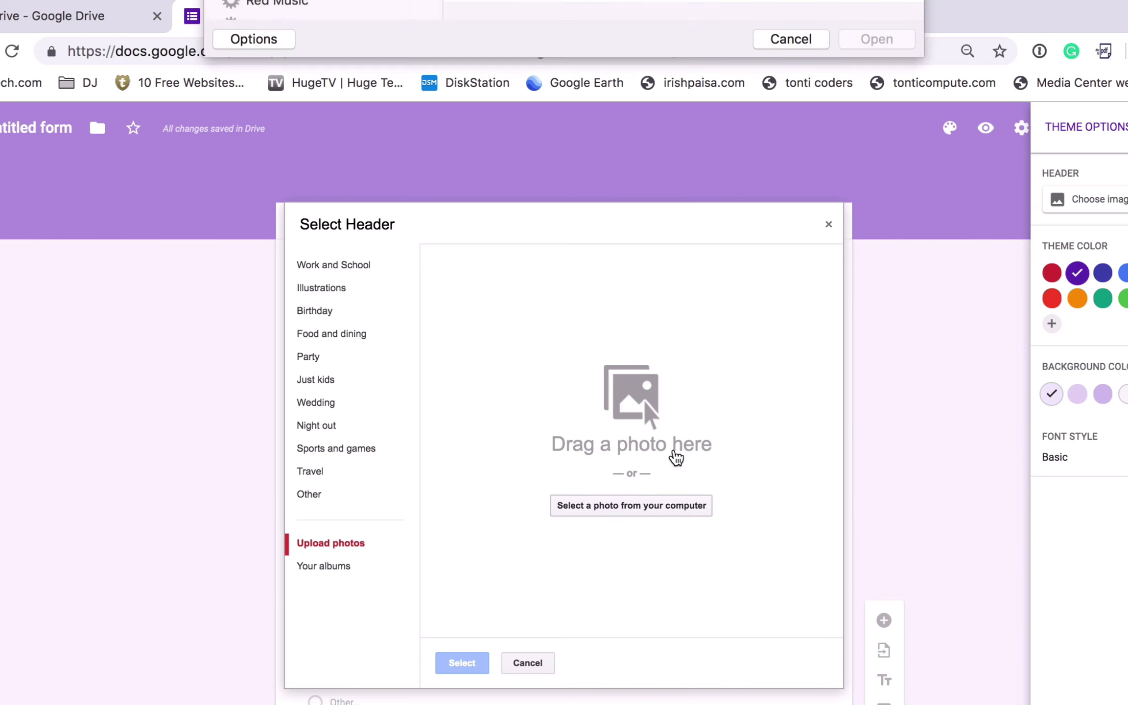
click(674, 455)
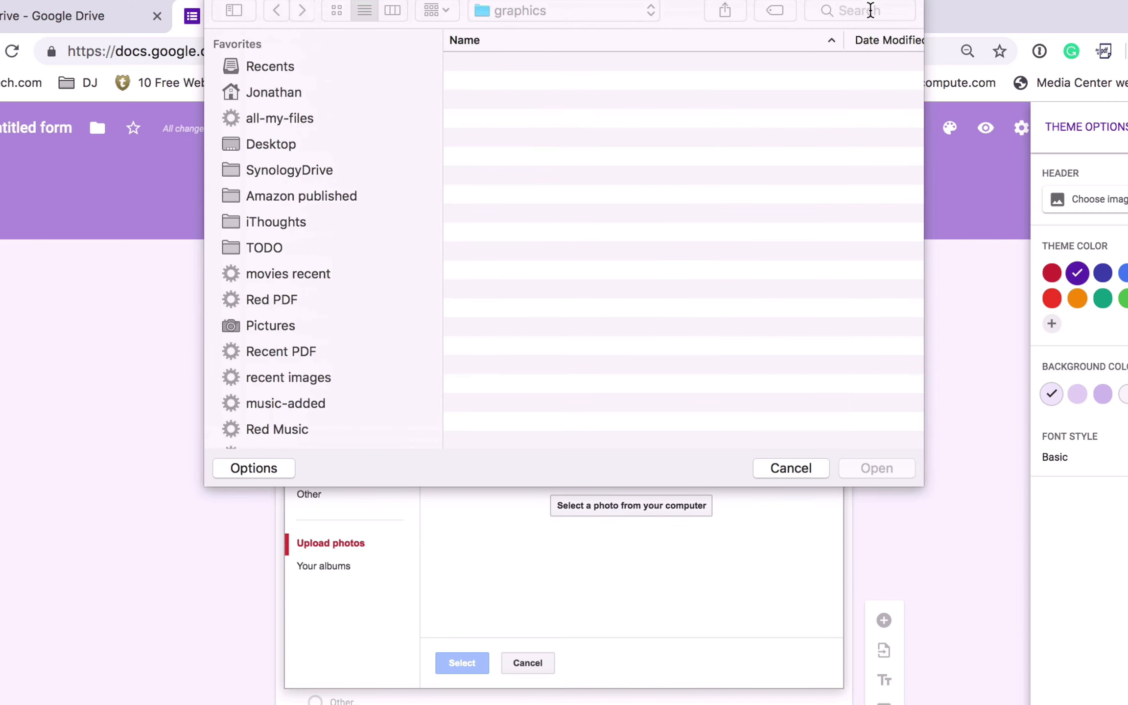
Search the computer for an emoji image and open emoji.gif as the header photo
click(862, 10)
text(gif emoji)
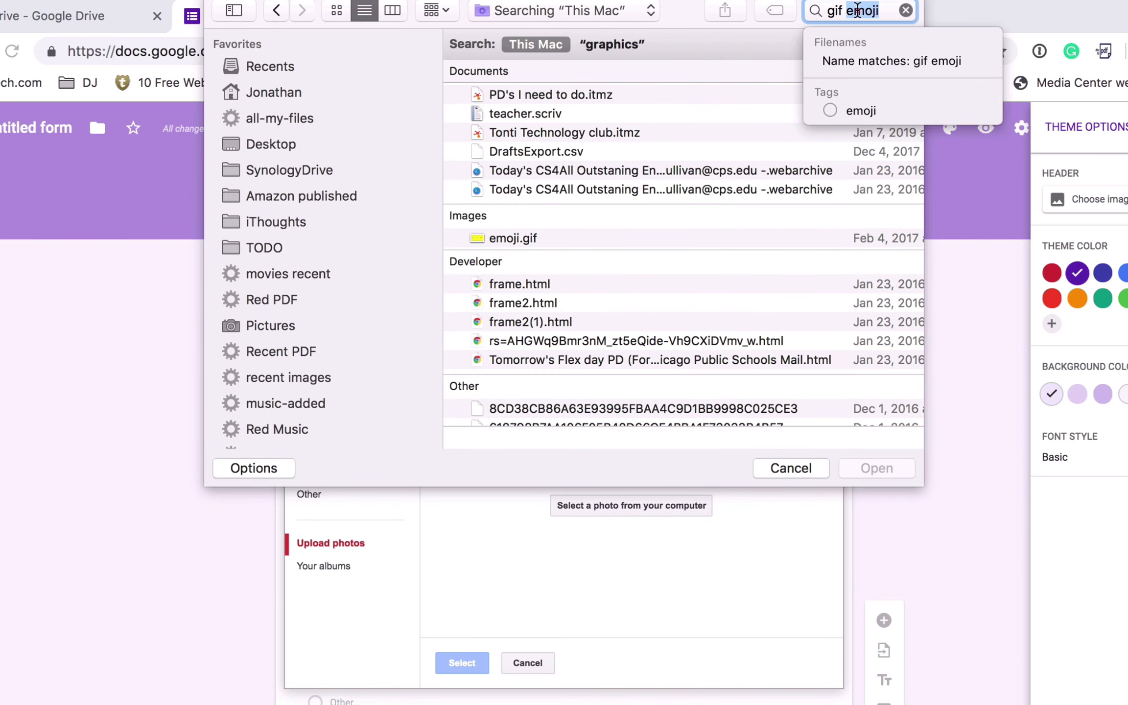
key(BackSpace)
click(842, 238)
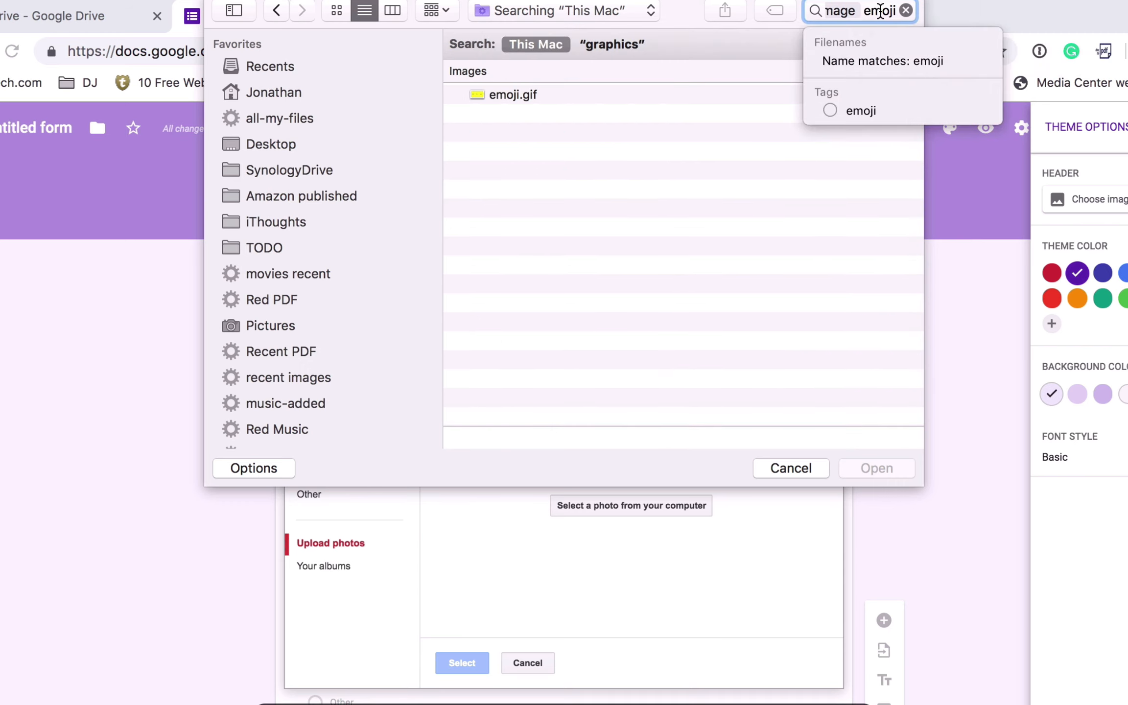
click(630, 100)
click(869, 468)
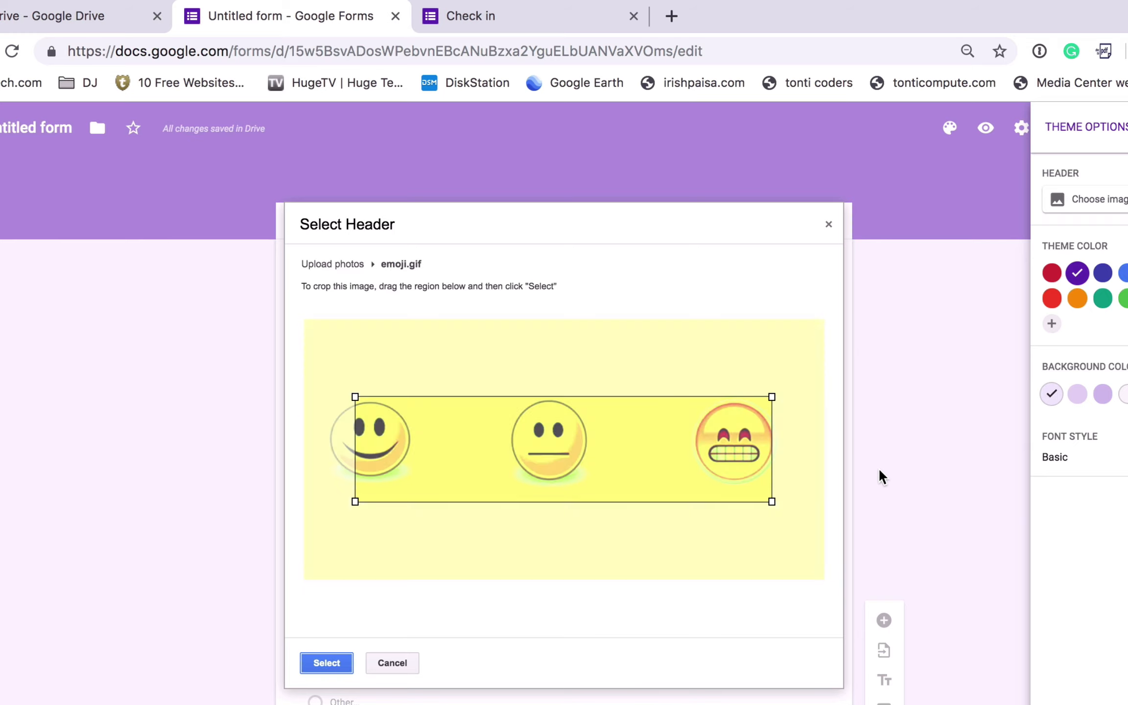
Crop the header image around all three emoji faces, apply it, and name the untitled form "Check in"
drag(614, 448, 579, 443)
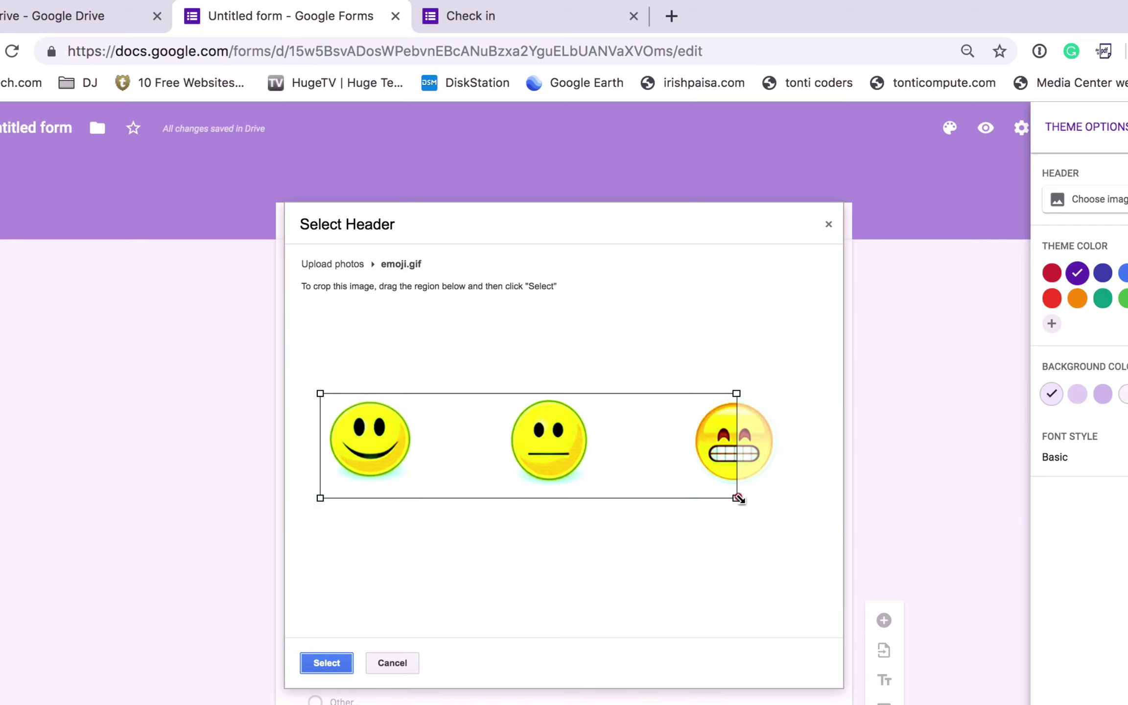
drag(824, 520, 836, 541)
drag(687, 490, 678, 488)
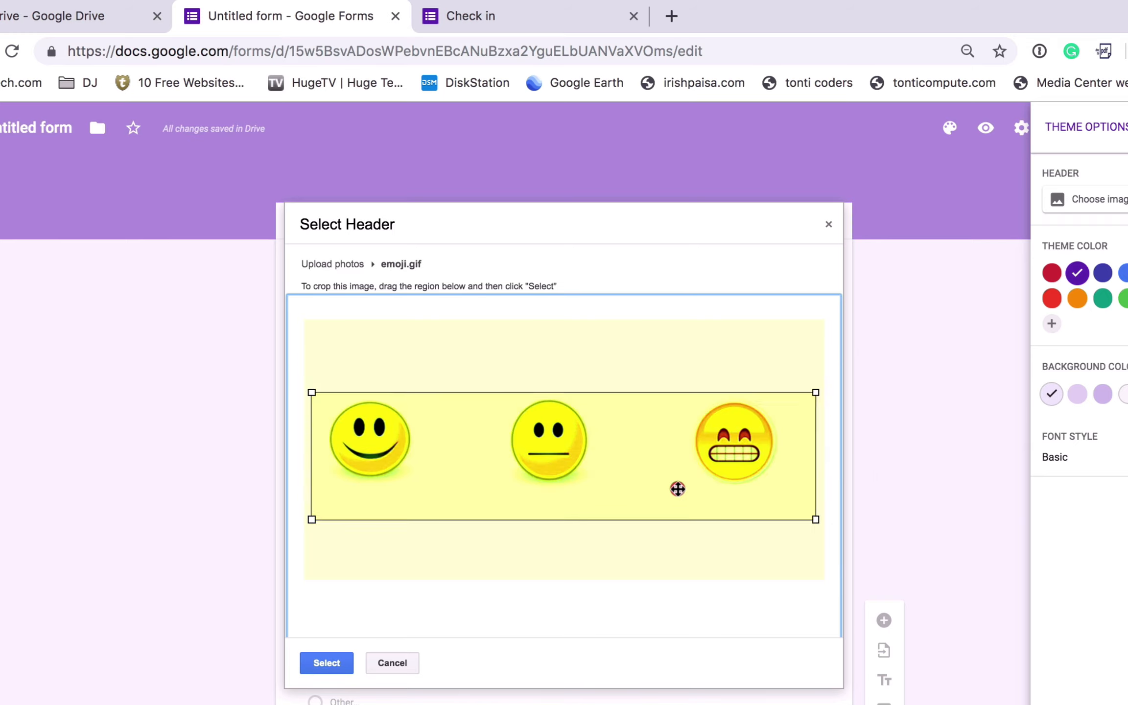
click(336, 662)
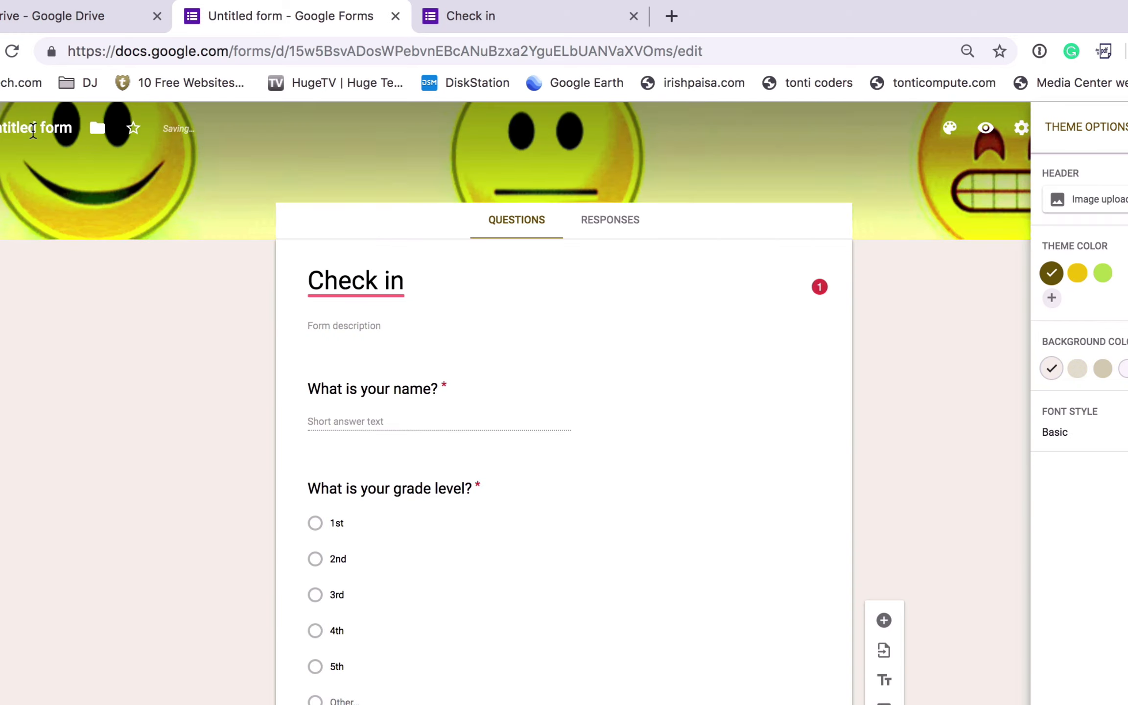
click(32, 130)
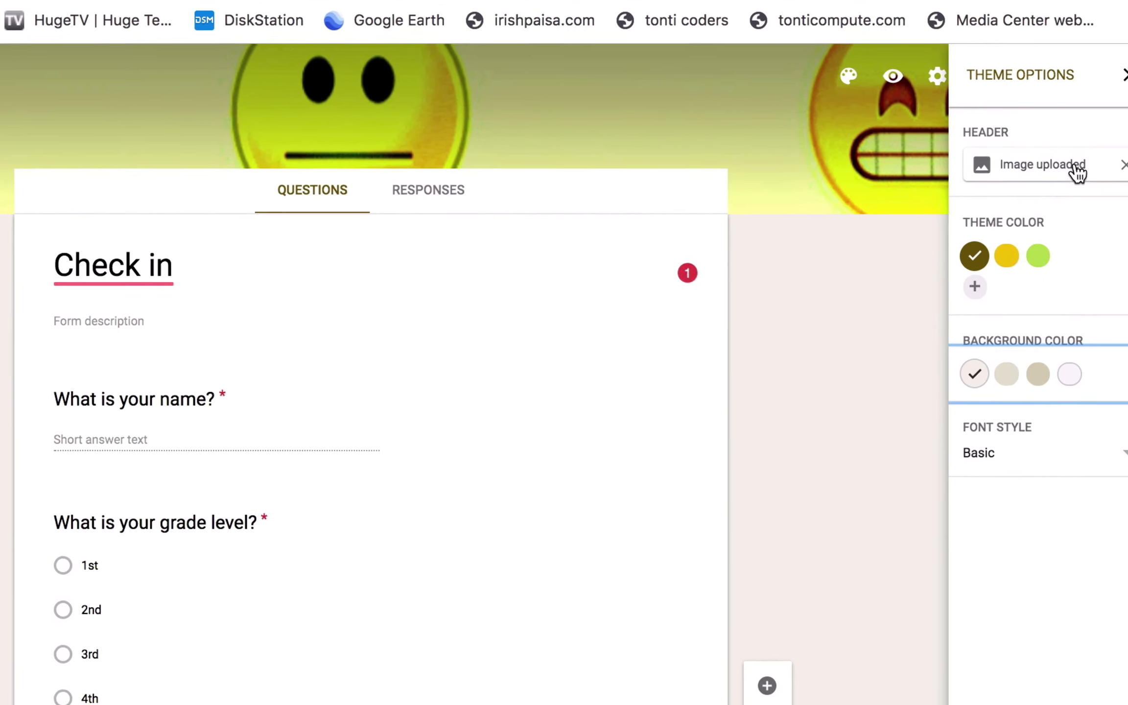
Add a custom bright cyan theme color and choose the third, deeper light-blue shade as the background color
click(965, 287)
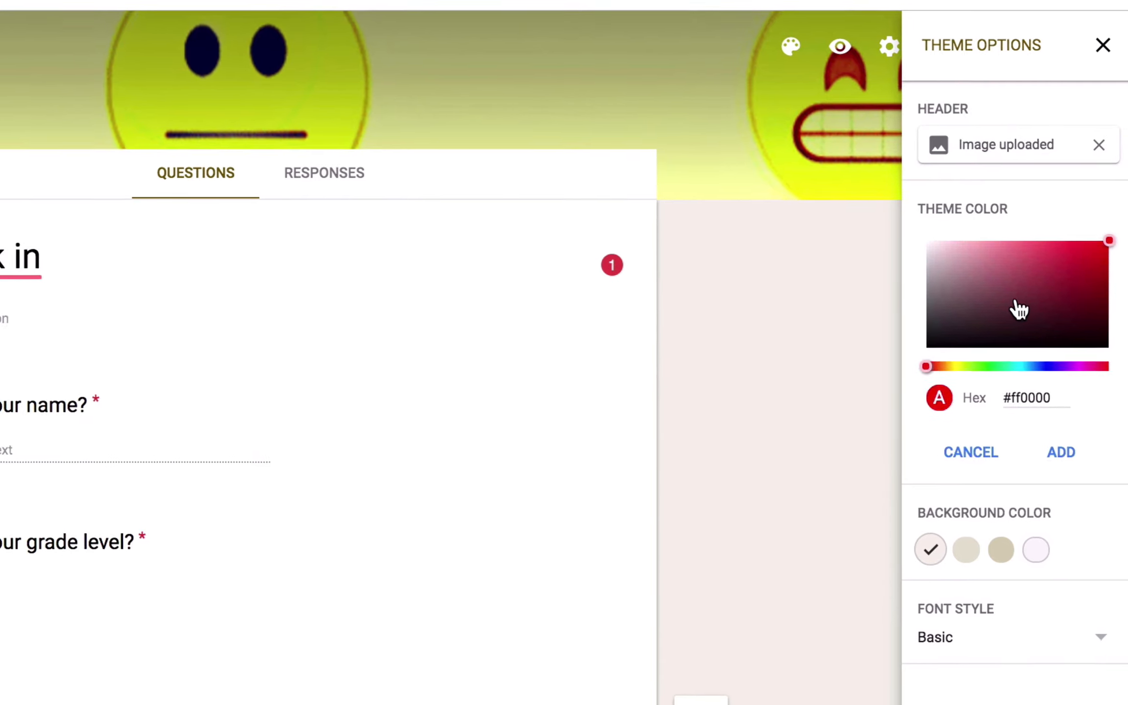
click(1113, 277)
drag(1087, 279, 1099, 266)
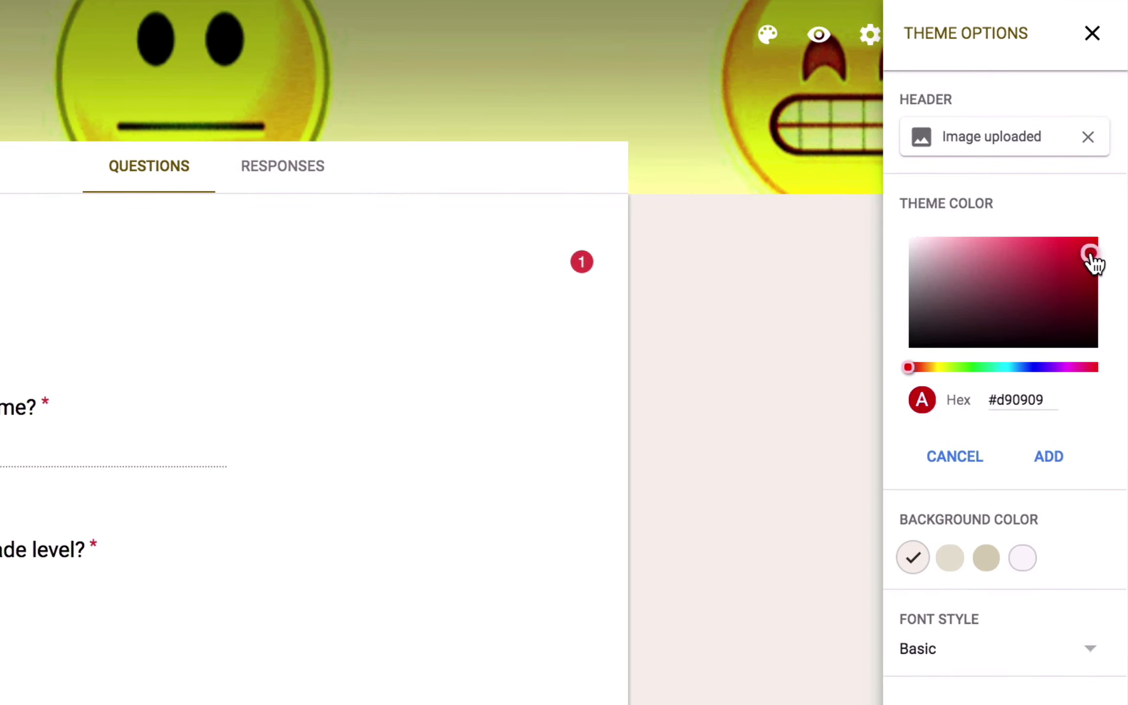
click(1048, 456)
click(986, 379)
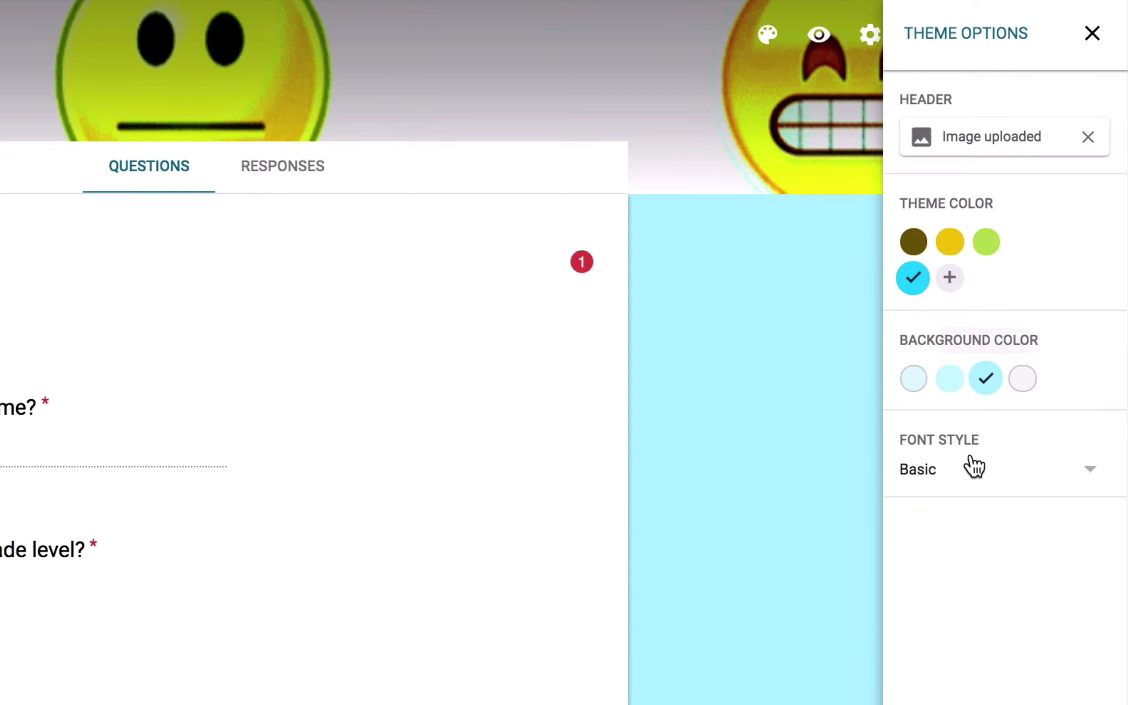
Try the Playful font style on the form and restore the Basic style
click(965, 472)
click(953, 593)
click(977, 473)
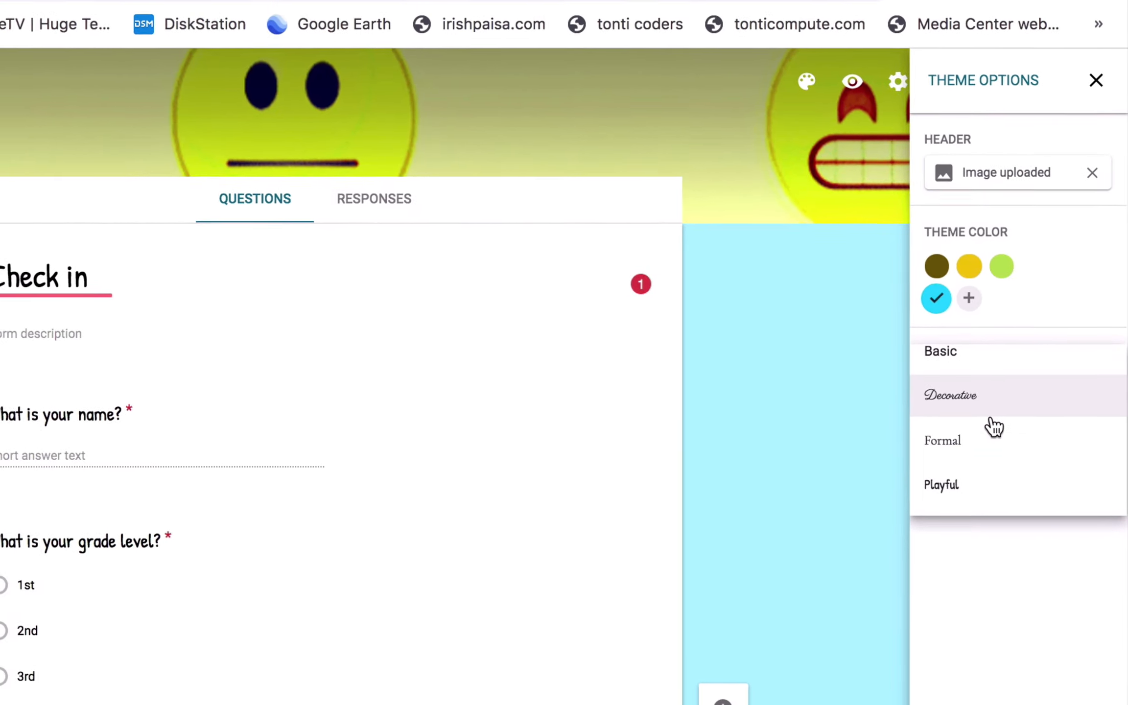
click(975, 352)
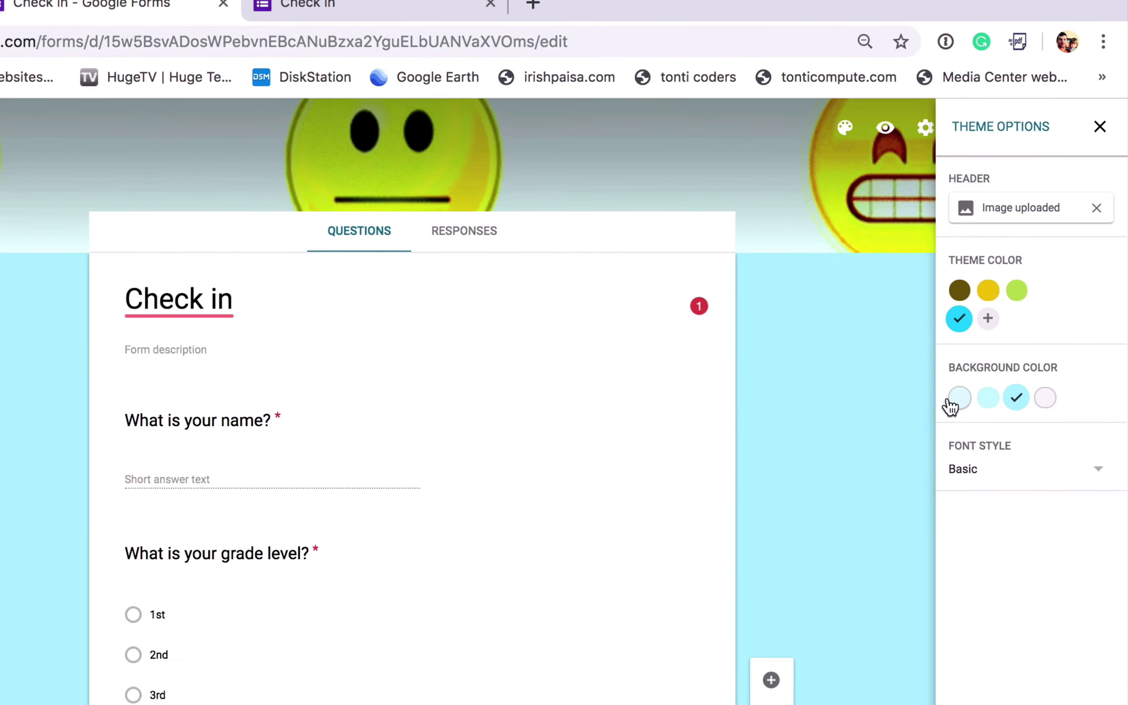
Preview the themed form and look through all its questions down to the end
scroll(878, 425, down, 10)
scroll(878, 425, up, 15)
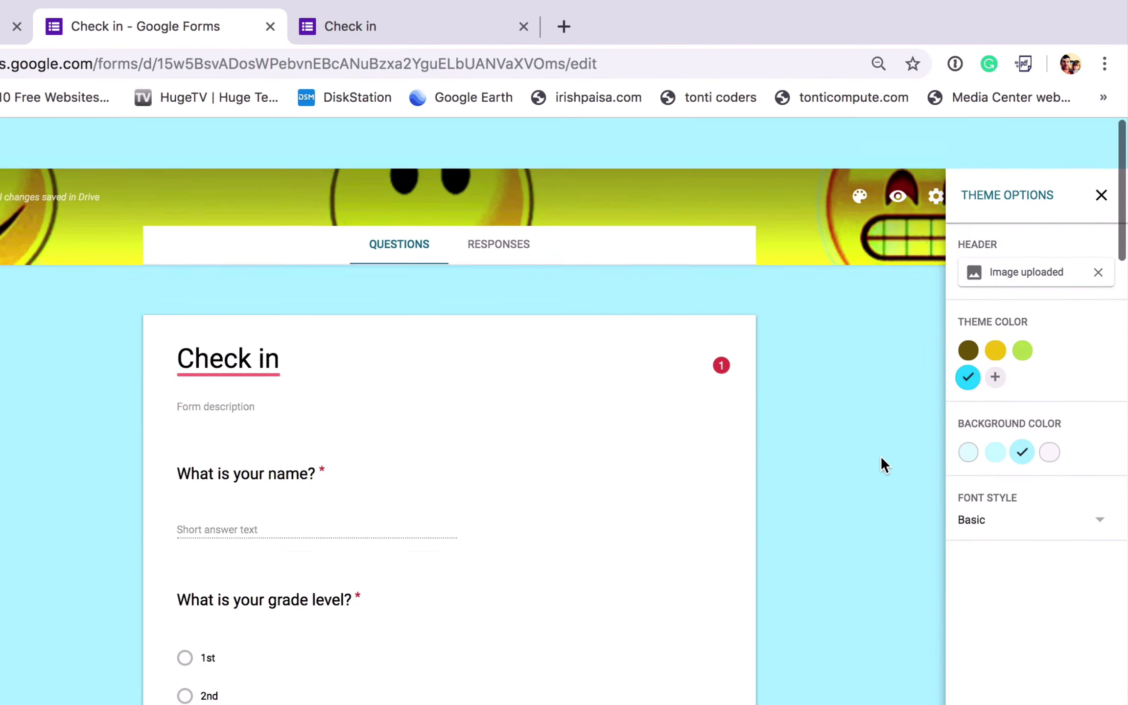
scroll(881, 459, down, 2)
click(899, 144)
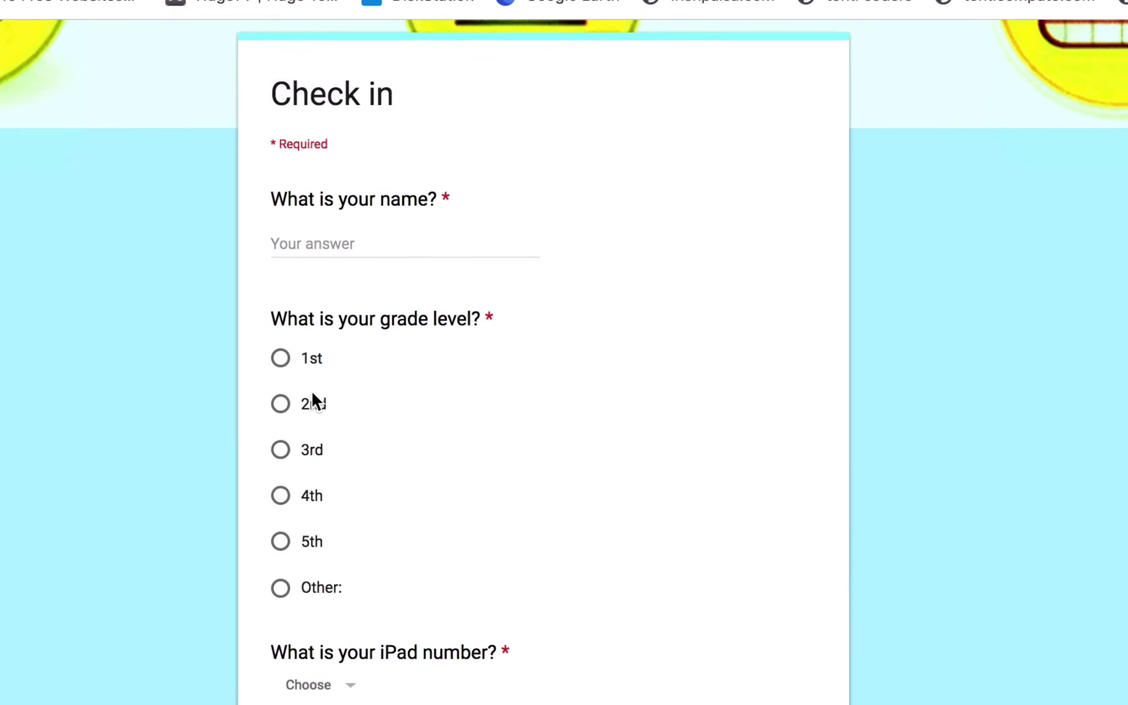
scroll(313, 402, down, 5)
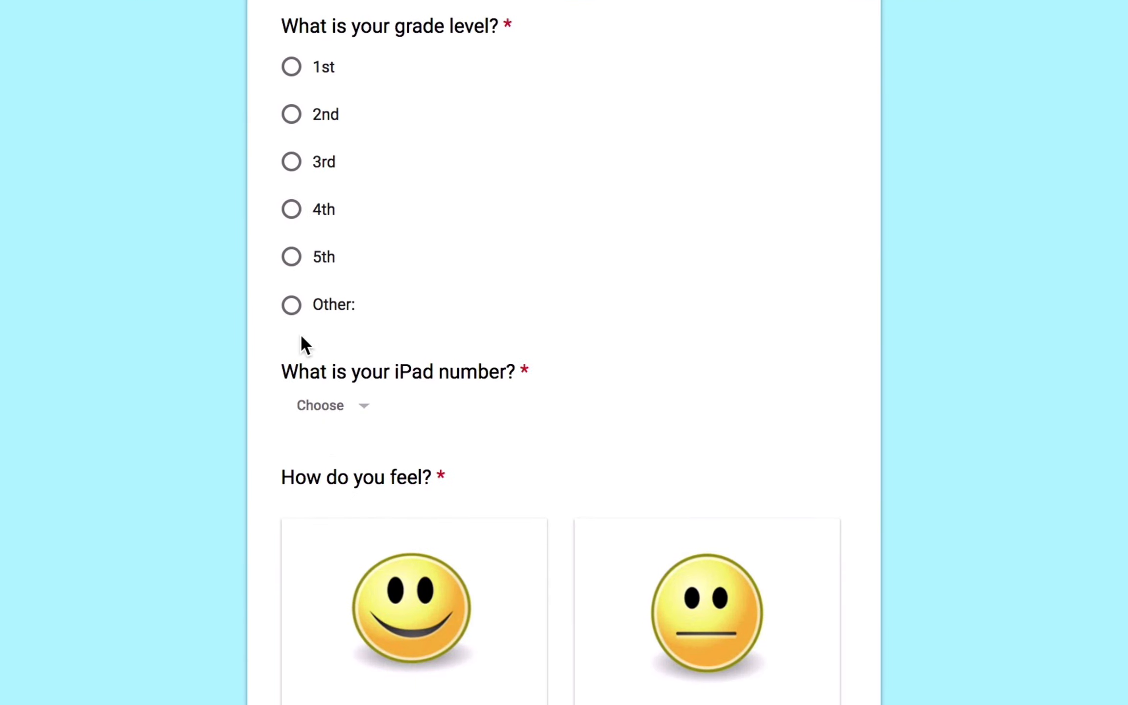
scroll(329, 467, down, 20)
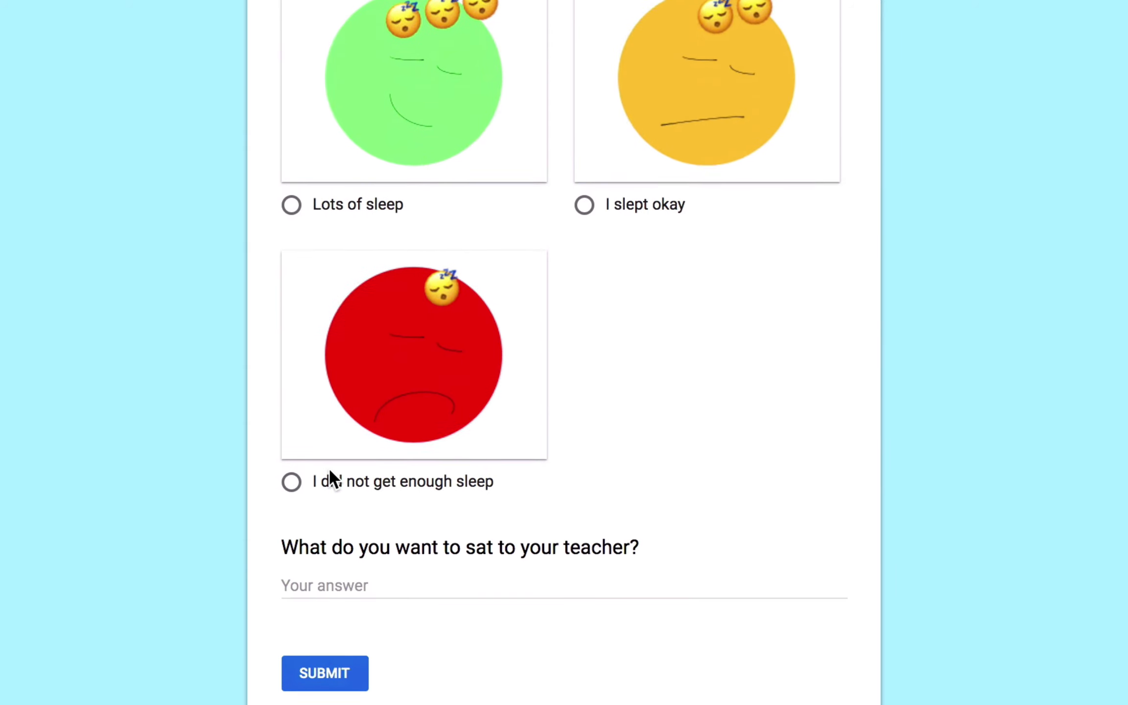
scroll(357, 404, up, 20)
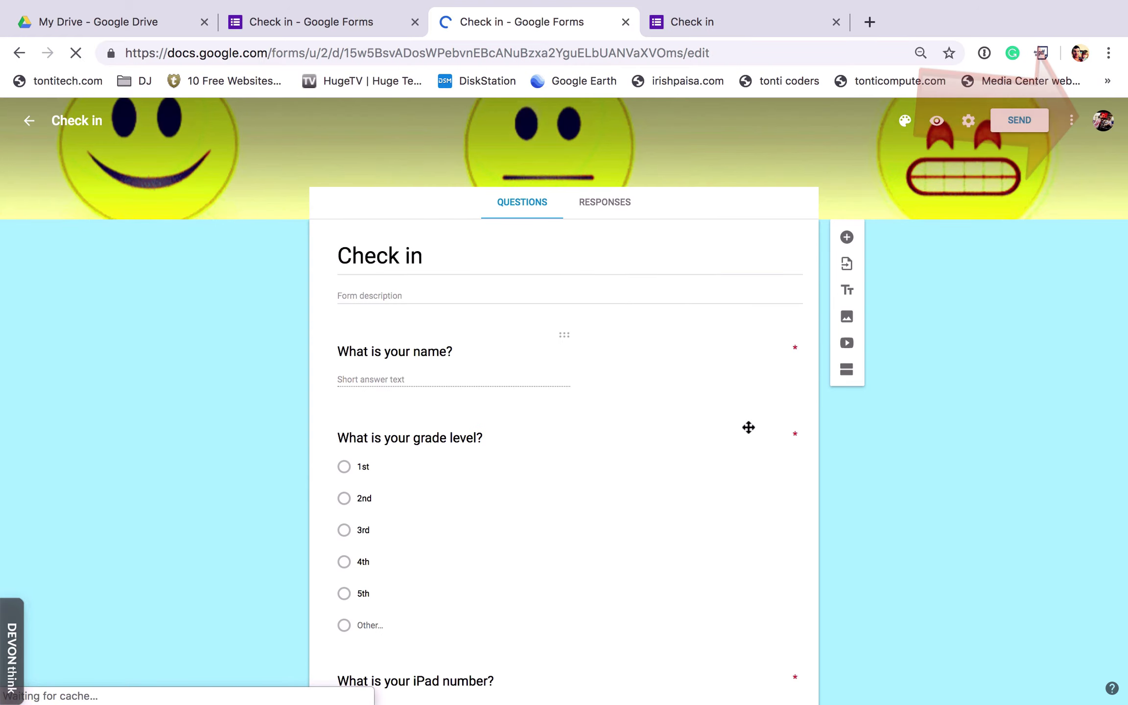
In the form editor, change the "What is your grade level?" question from multiple choice to Dropdown
click(727, 441)
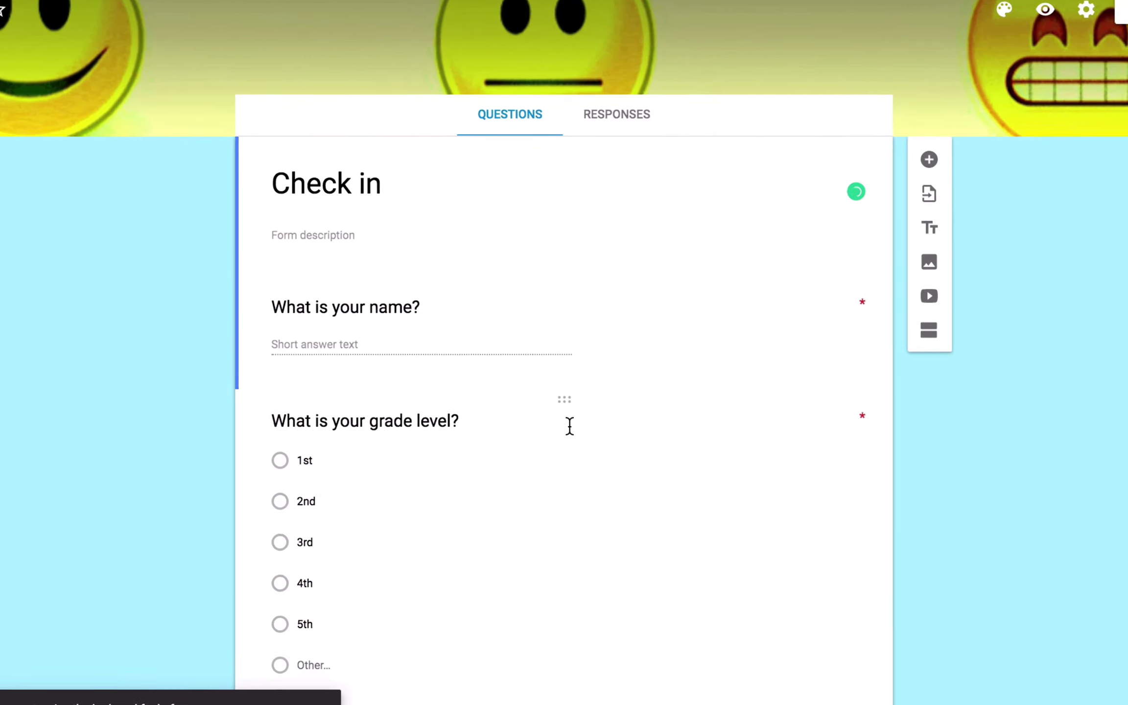
click(827, 422)
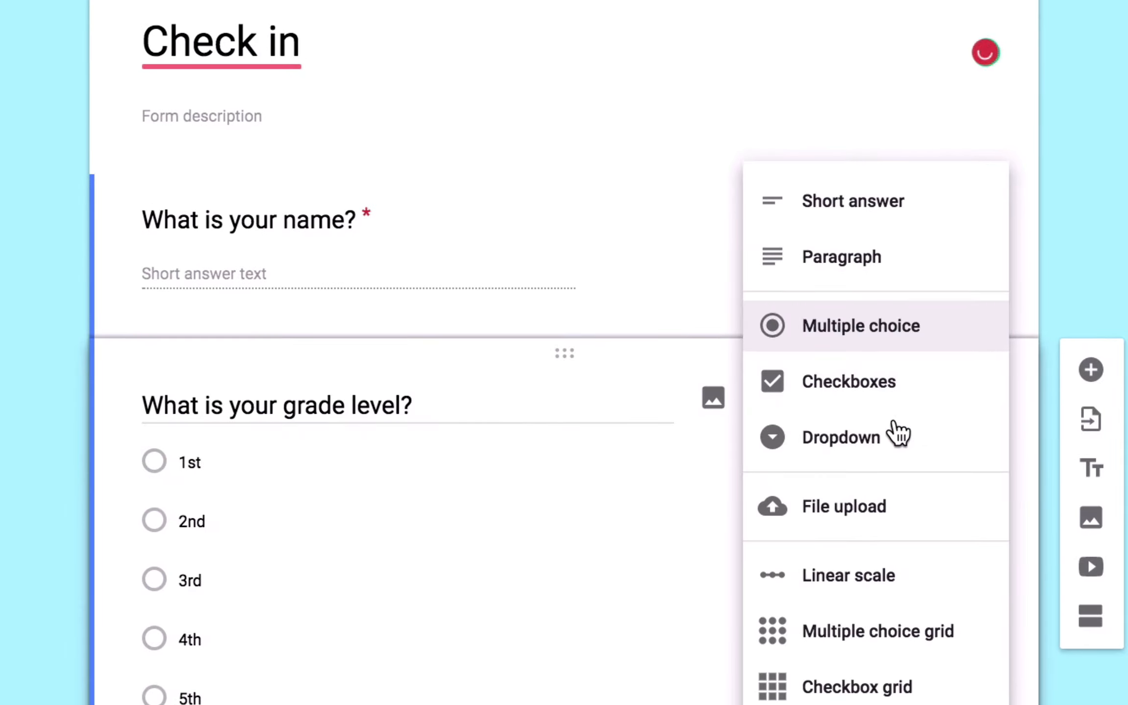
click(892, 438)
scroll(563, 392, down, 5)
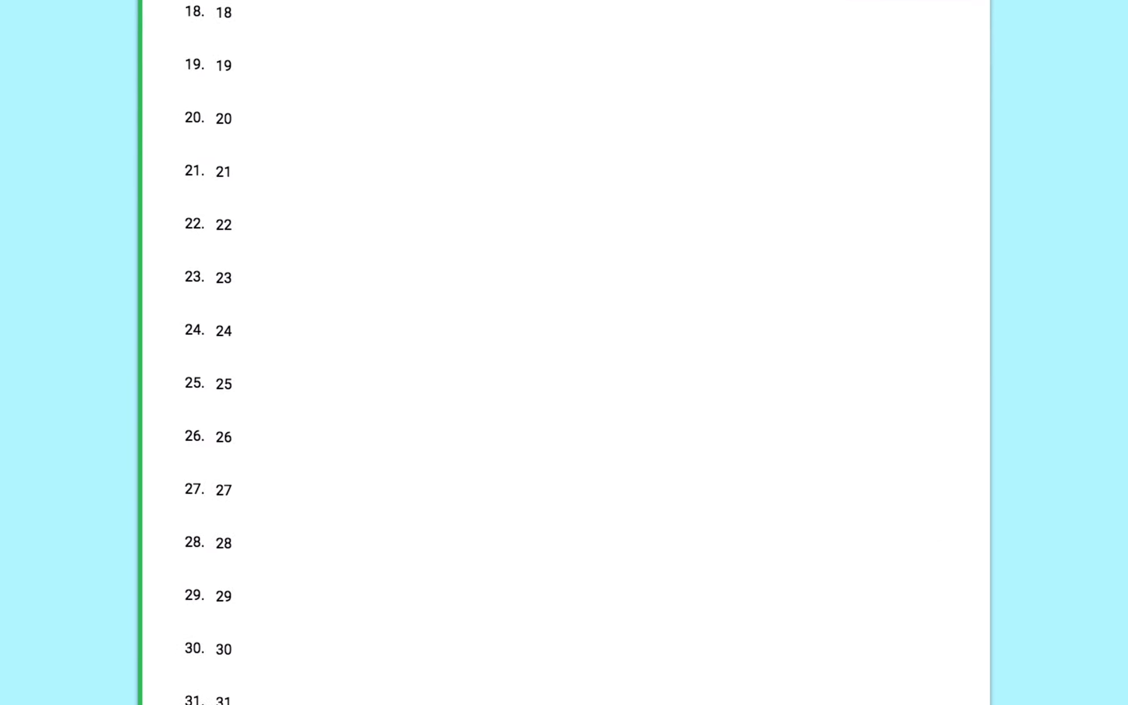
scroll(1085, 423, up, 15)
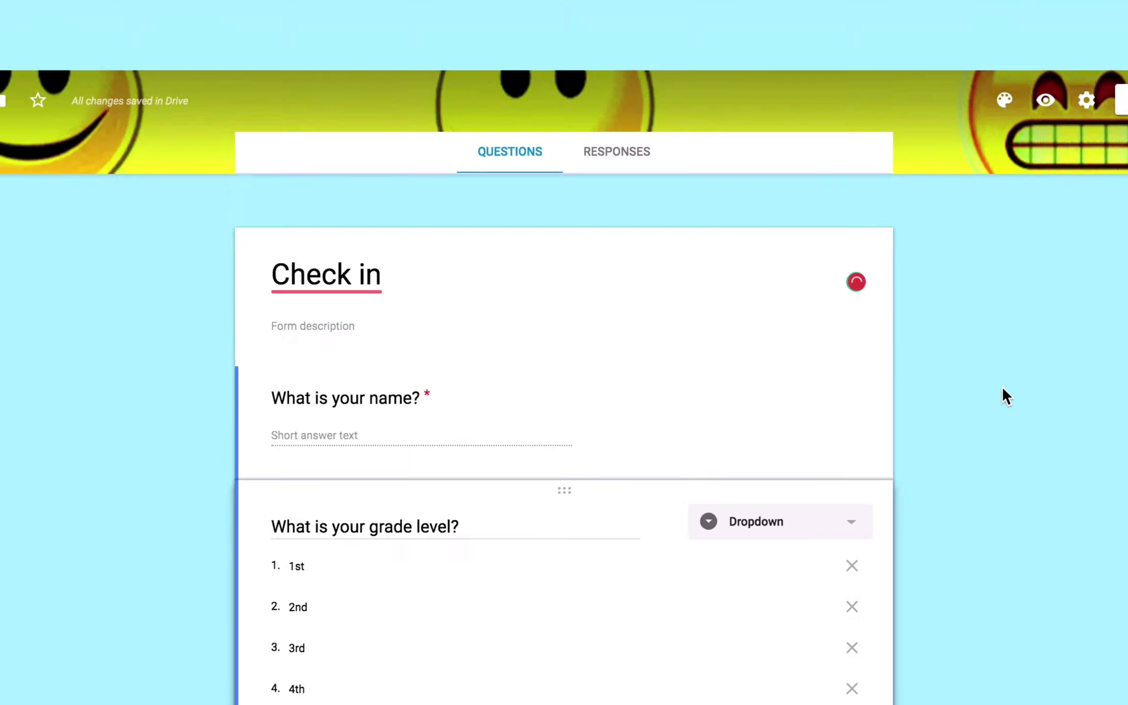
Select the "What is your name?" question text and translate it into Spanish with Google Translate
click(373, 350)
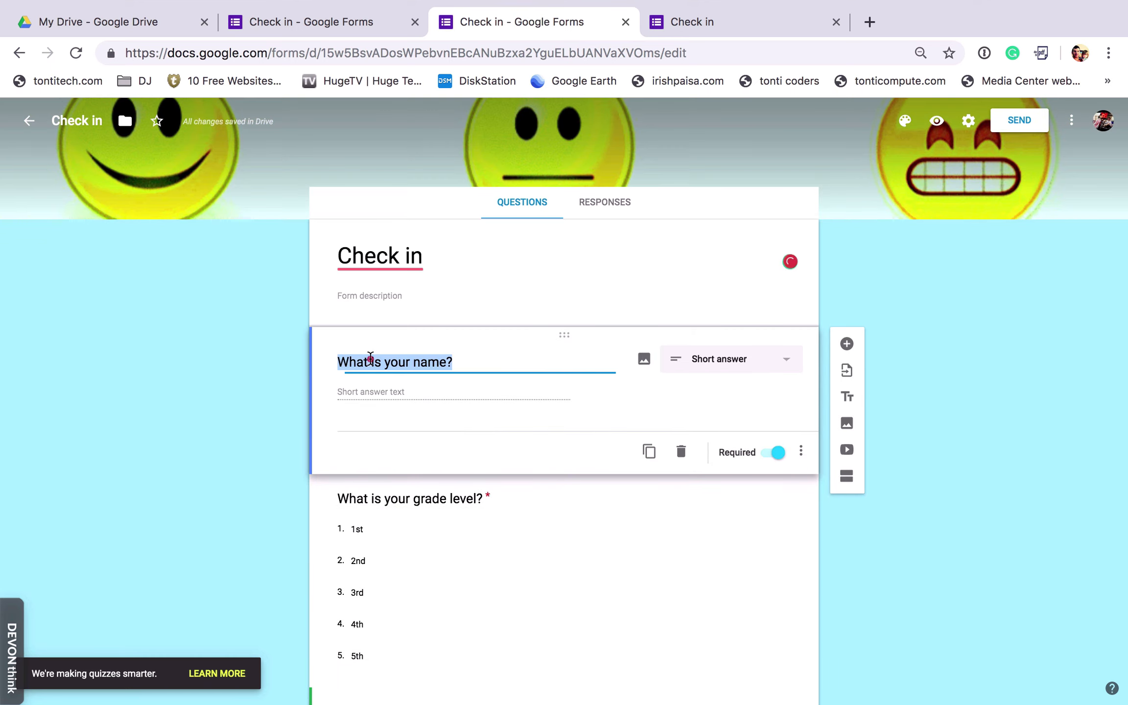
click(371, 358)
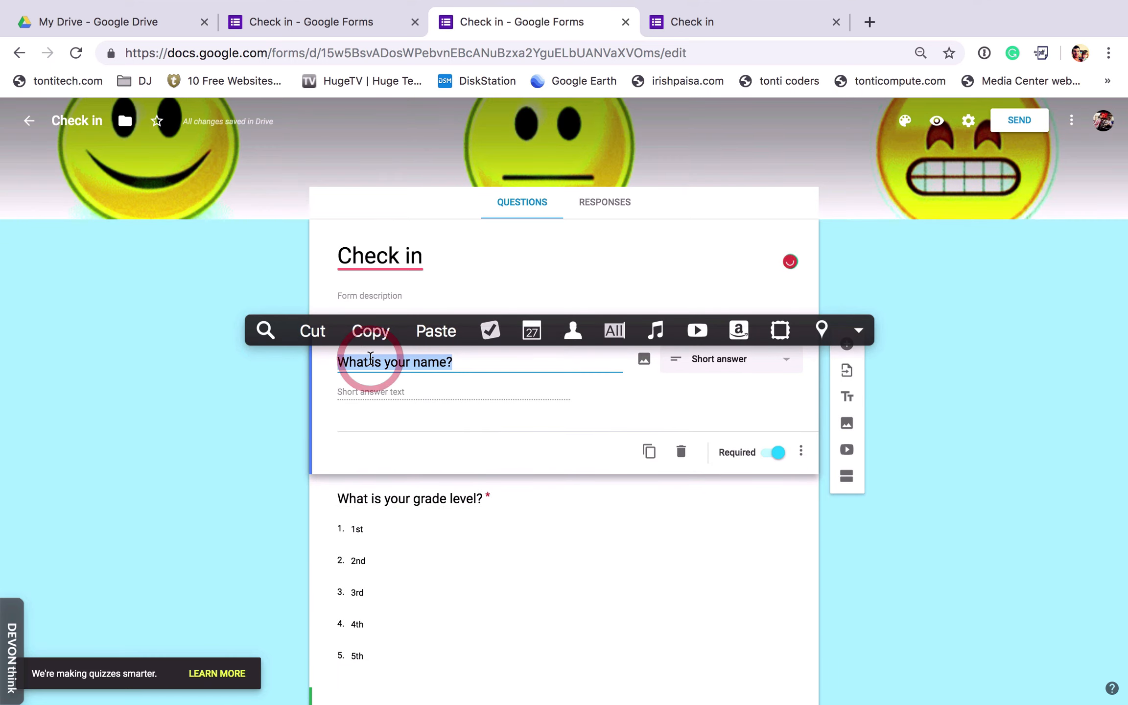
click(858, 331)
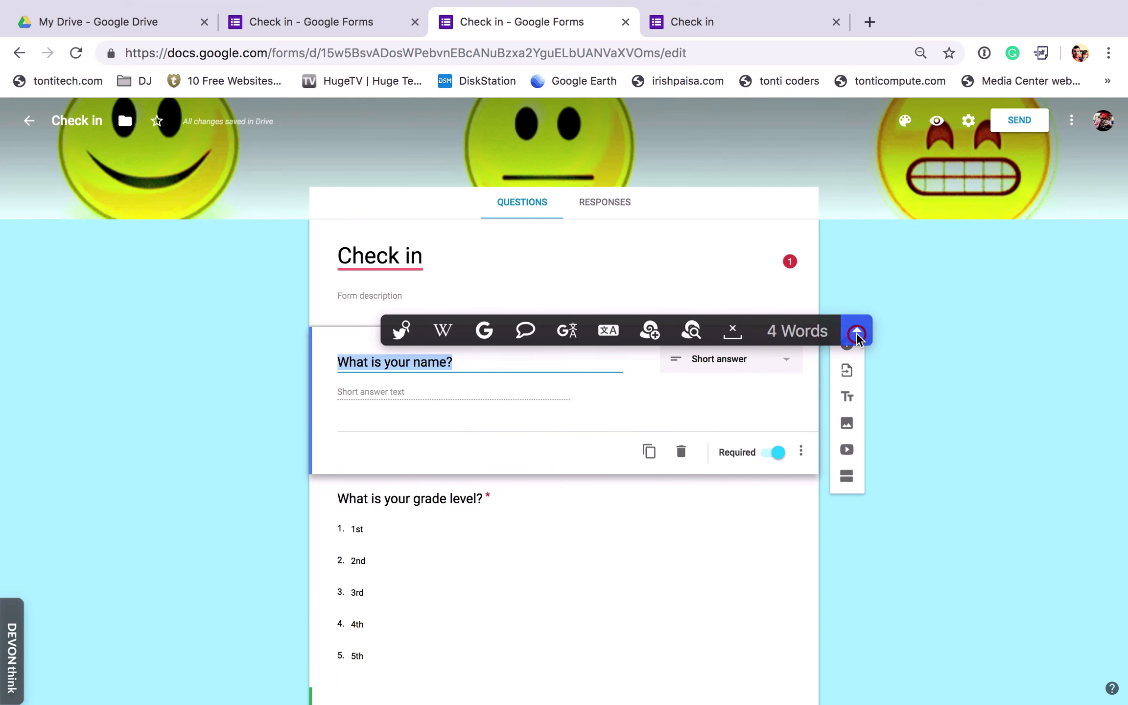
click(566, 333)
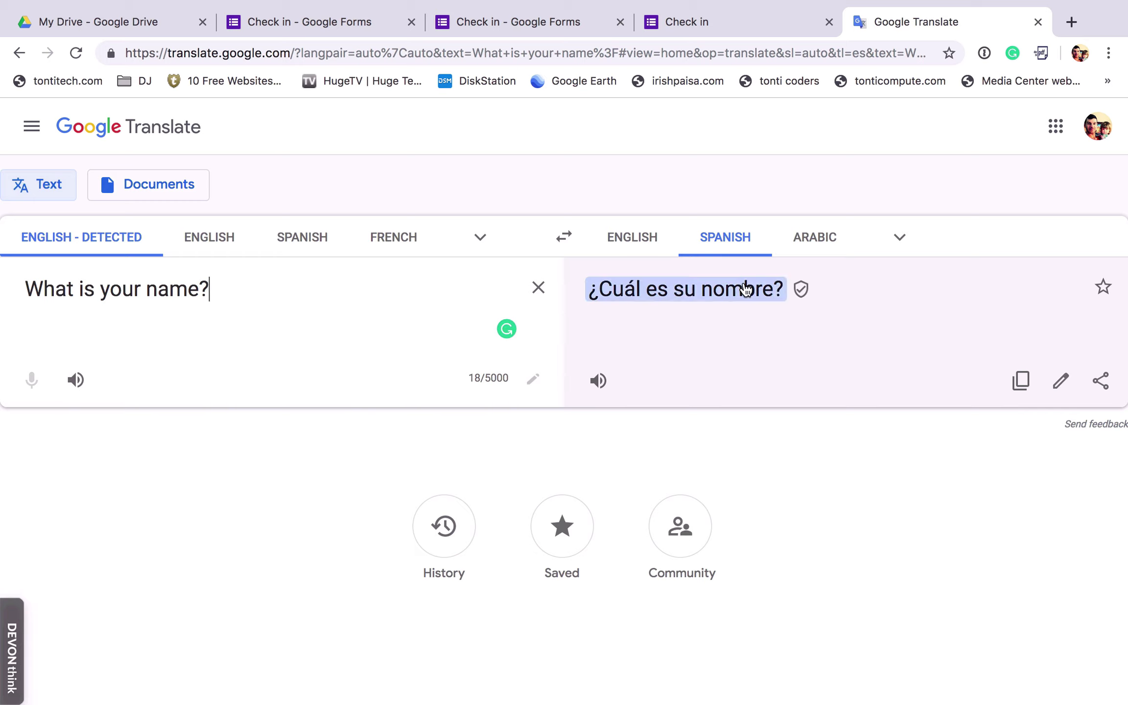
Return to the form and add the description "¿Cuál es su nombre?" to the "What is your name?" question
click(701, 23)
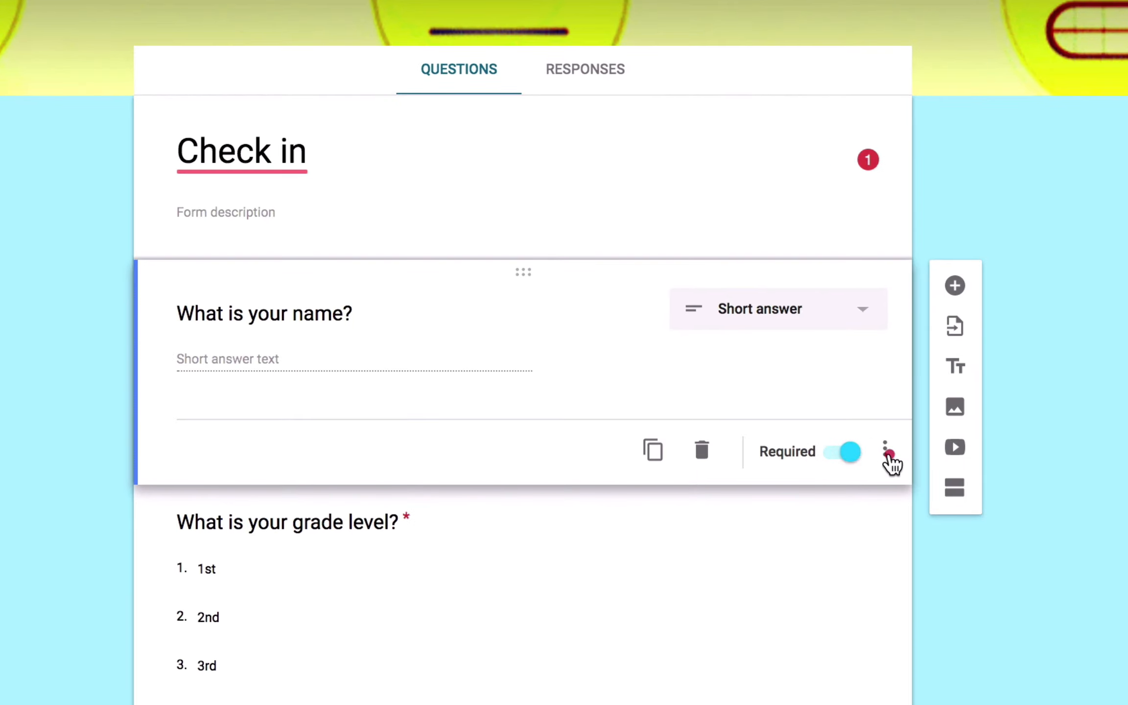
click(886, 451)
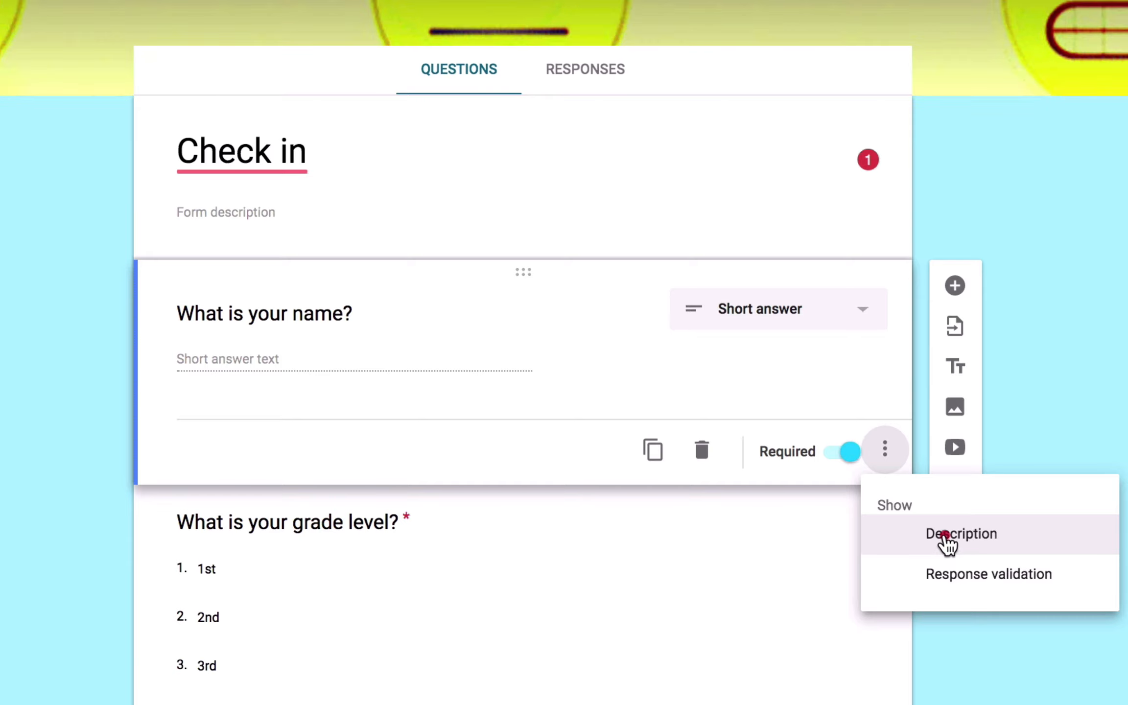
click(948, 541)
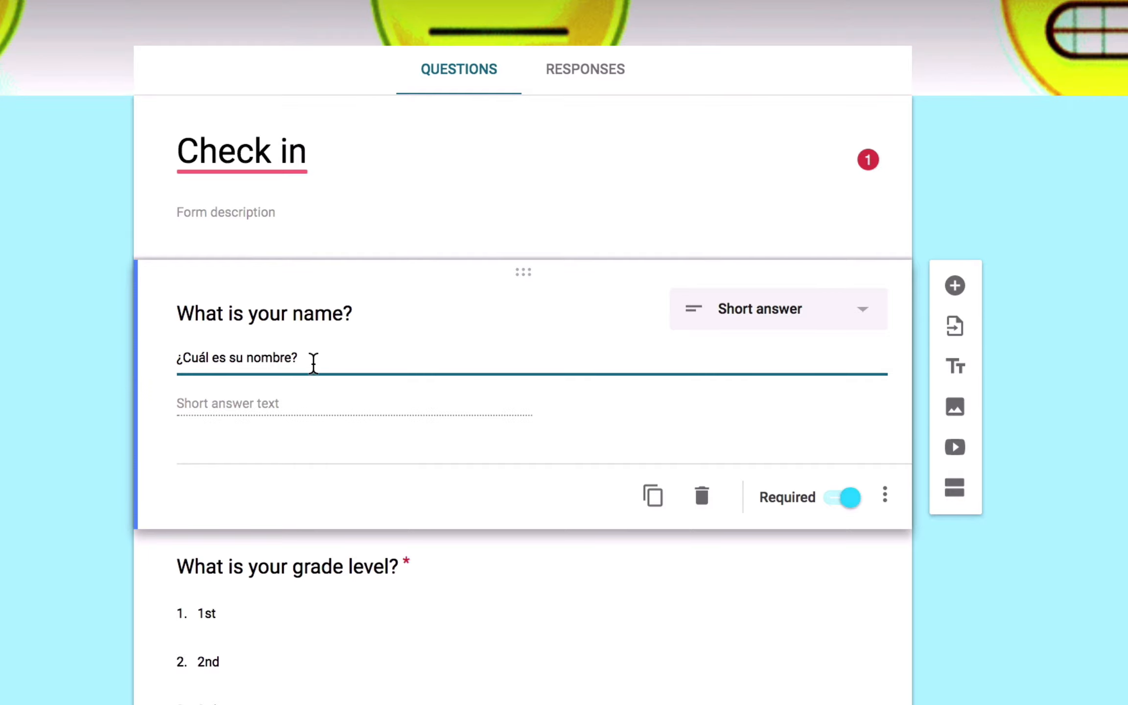
Translate the form title "Check in" into Spanish with Google Translate and copy the translation
triple_click(262, 153)
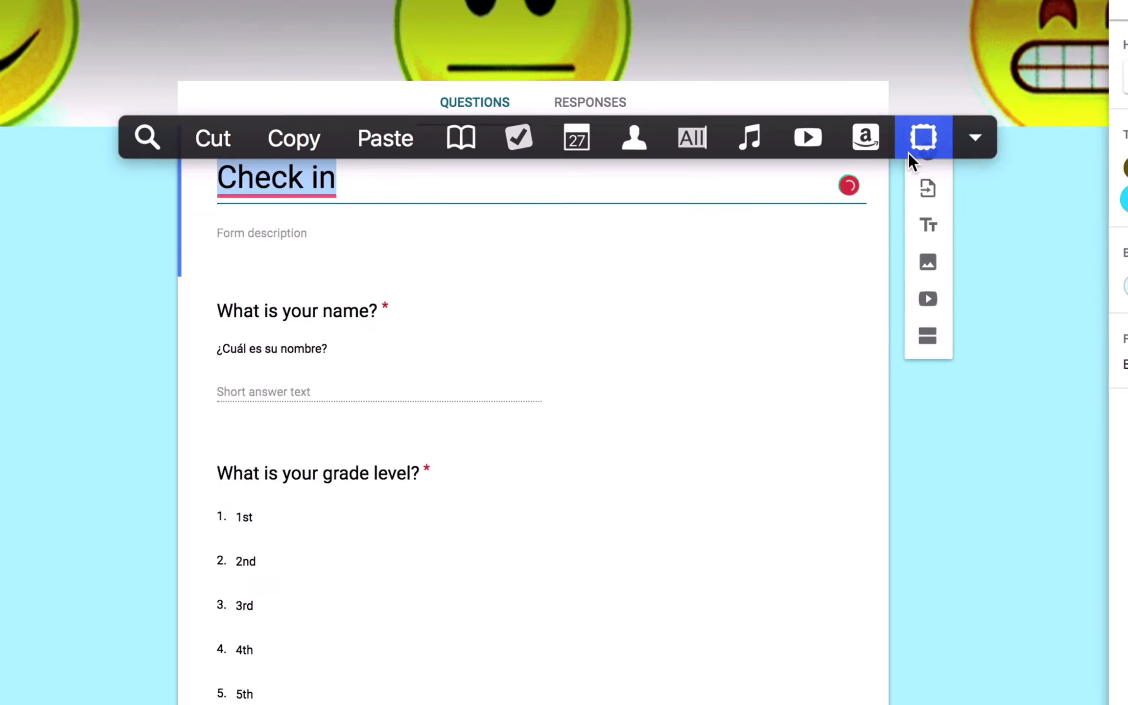
click(644, 103)
triple_click(842, 195)
click(618, 163)
key(ctrl+Tab)
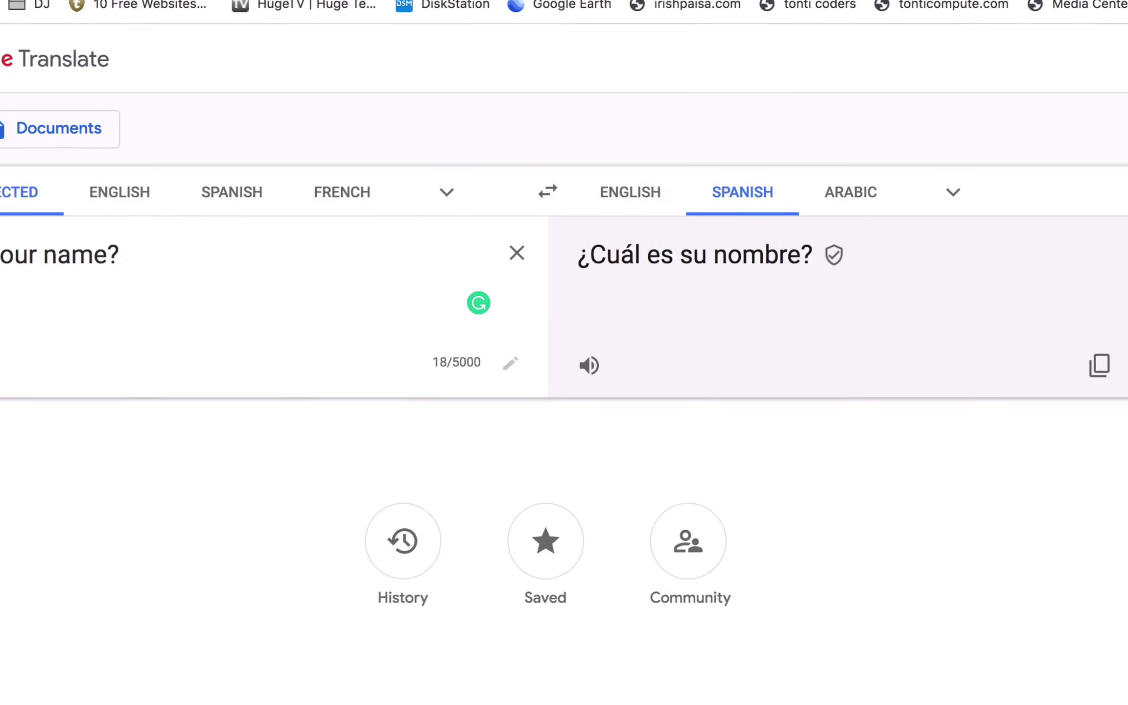
key(super+a)
key(super+v)
click(1082, 369)
Return to the form and set its form description to "Registrarse"
key(ctrl+shift+Tab)
click(438, 287)
key(super+v)
Copy the "What is your grade level?" question, translate it into Spanish in Google Translate, and copy the translation
key(super+c)
key(ctrl+Tab)
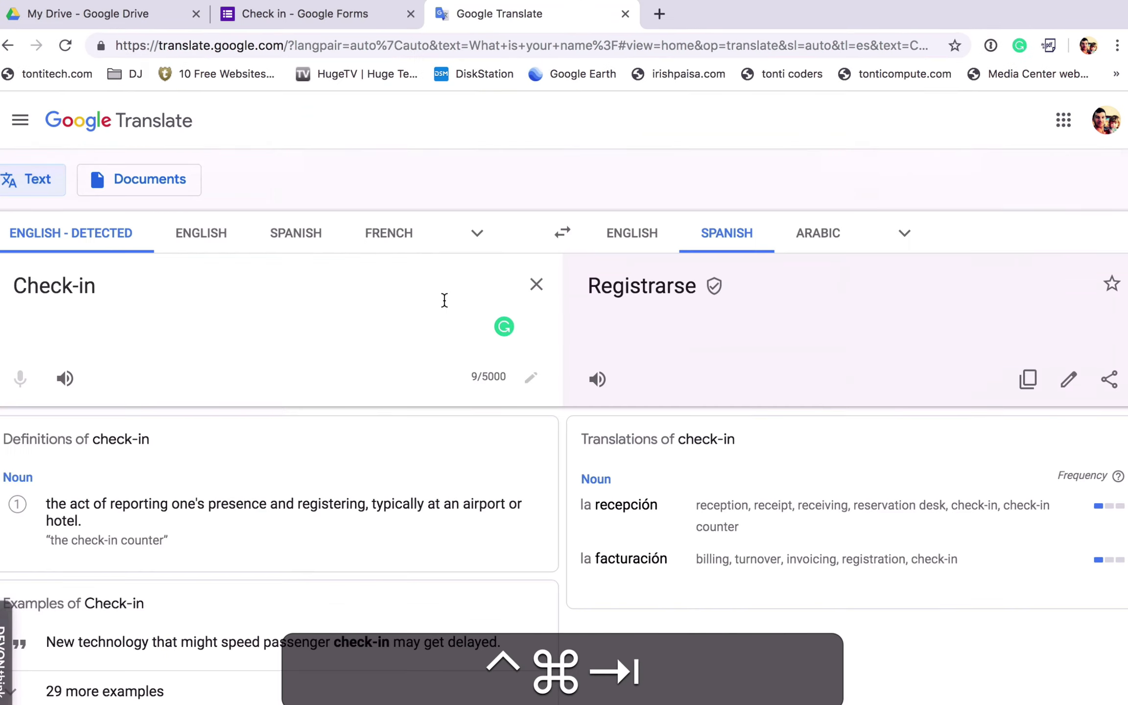
key(super+a)
key(super+v)
click(1021, 374)
Back in the form, add the description "¿Cuál es tu nivel de grado?" to the grade level question
key(ctrl+shift+Tab)
click(802, 551)
scroll(638, 308, down, 6)
click(631, 301)
Translate the "What is your iPad number?" question into Spanish in Google Translate and copy the translation
key(ctrl+Tab)
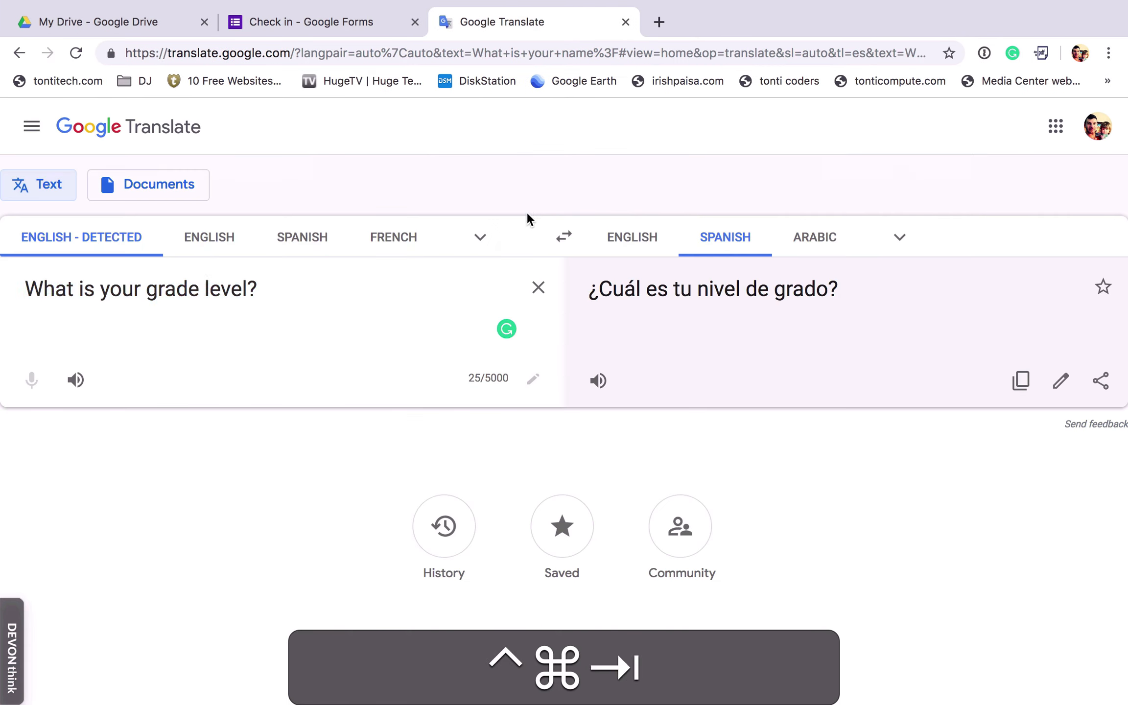
key(super+a)
key(super+v)
click(1021, 381)
Back in the form, add the description "¿Cuál es tu número de iPad?" to the iPad number question
key(ctrl+shift+Tab)
scroll(441, 342, up, 15)
click(411, 222)
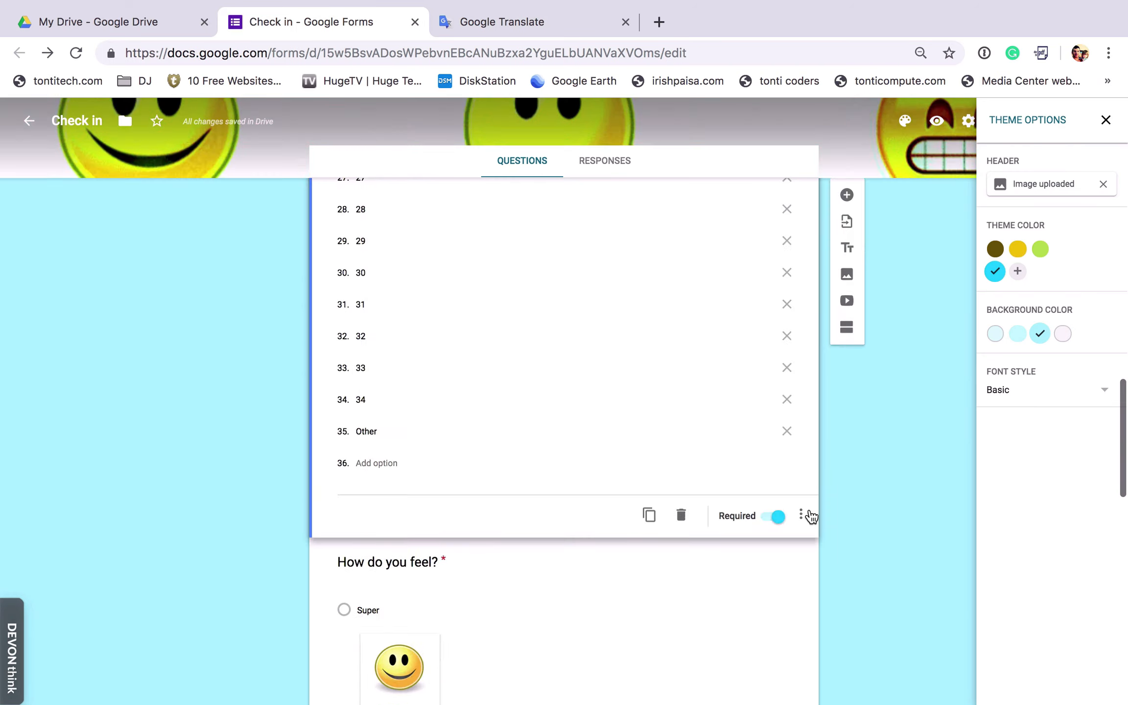
scroll(421, 260, down, 15)
click(420, 259)
Replace the Google Translate text with "How do you feel?" from the clipboard history and copy the Spanish translation
key(ctrl+Tab)
key(super+a)
key(super+space)
text(cli)
key(Return)
key(Down)
key(Return)
click(1022, 381)
Add the description "¿Cómo te sientes?" to the feelings question and put "How did you sleep last night?" into Google Translate
key(ctrl+shift+Tab)
click(513, 359)
key(ctrl+Tab)
key(super+a)
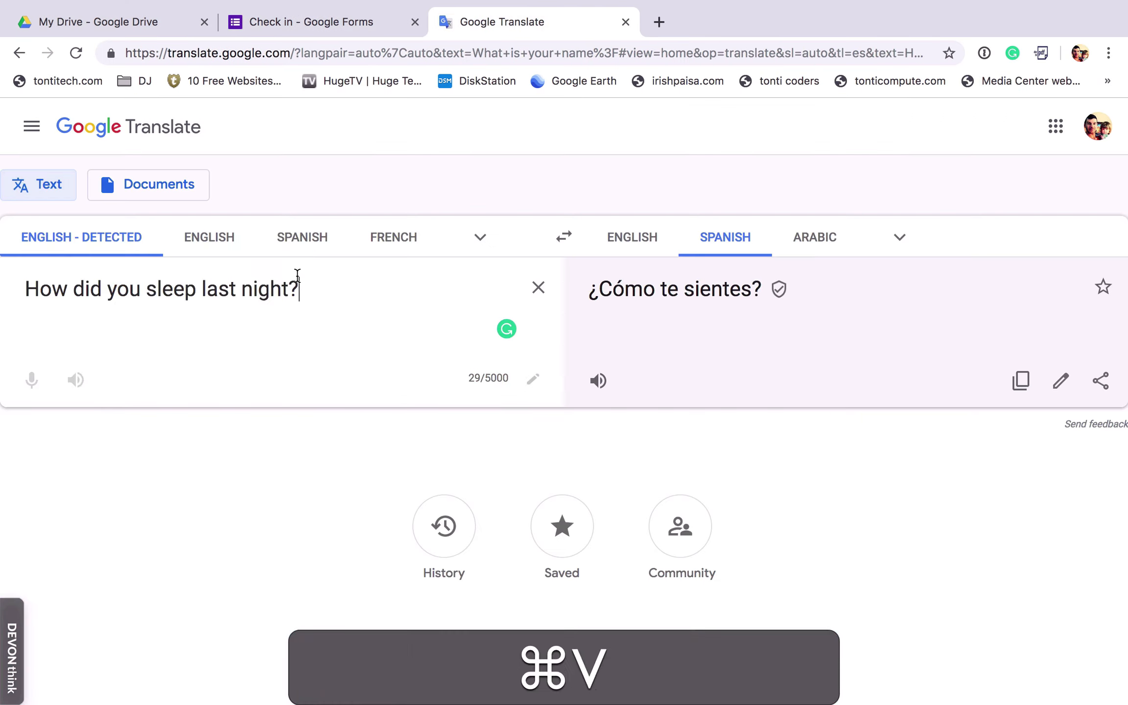
Turn on the description for the "How did you sleep last night?" question and fill in "¿Como dormiste anoche?"
key(ctrl+shift+Tab)
click(801, 535)
click(851, 589)
click(482, 582)
key(BackSpace)
text(y)
Translate "What do you want to say to your teacher?" and copy the Spanish version "¿Qué quieres decirle a tu maestro?"
key(super+c)
key(ctrl+Tab)
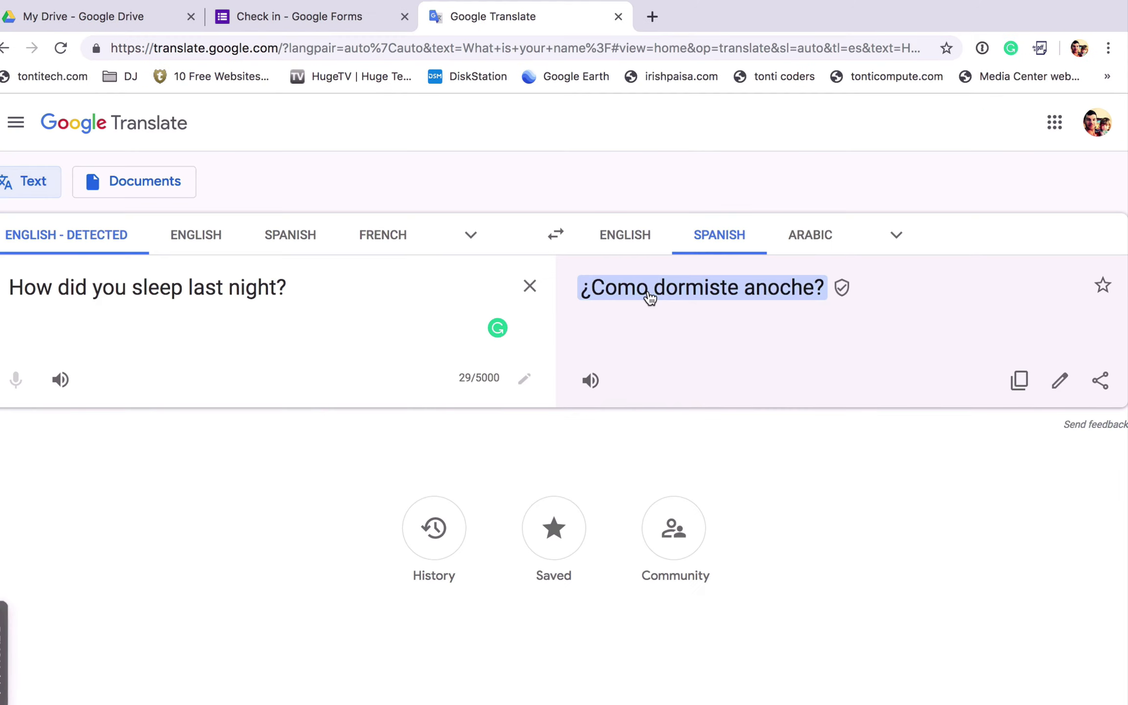
click(410, 306)
key(super+v)
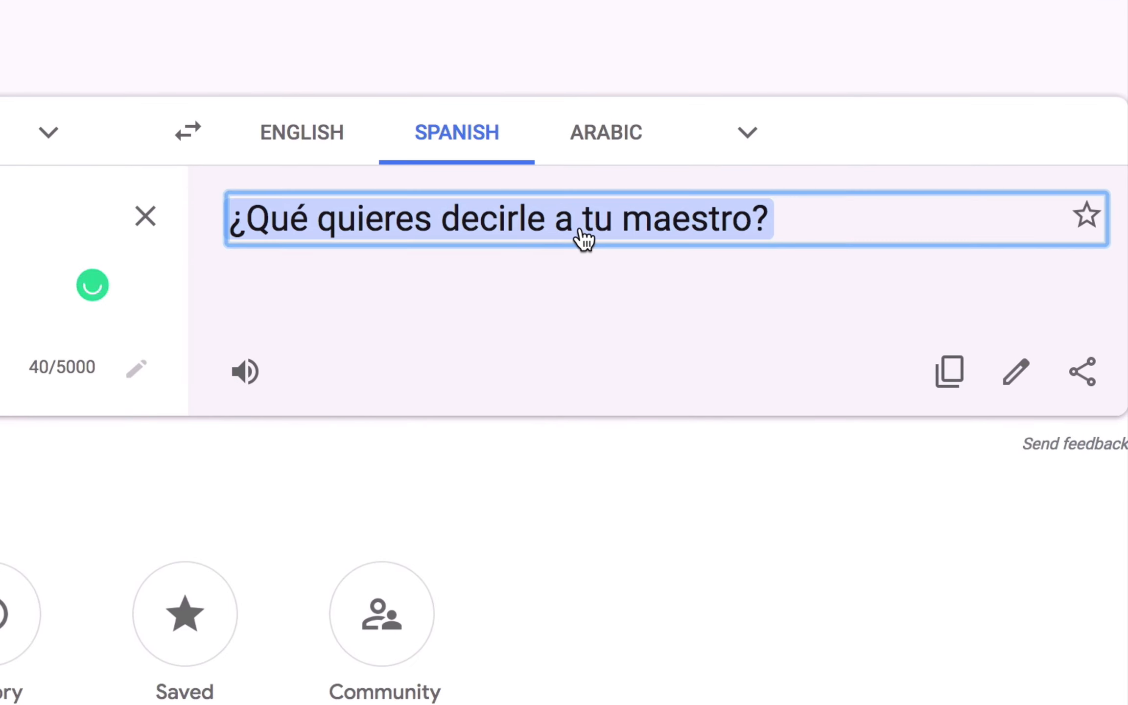
click(583, 235)
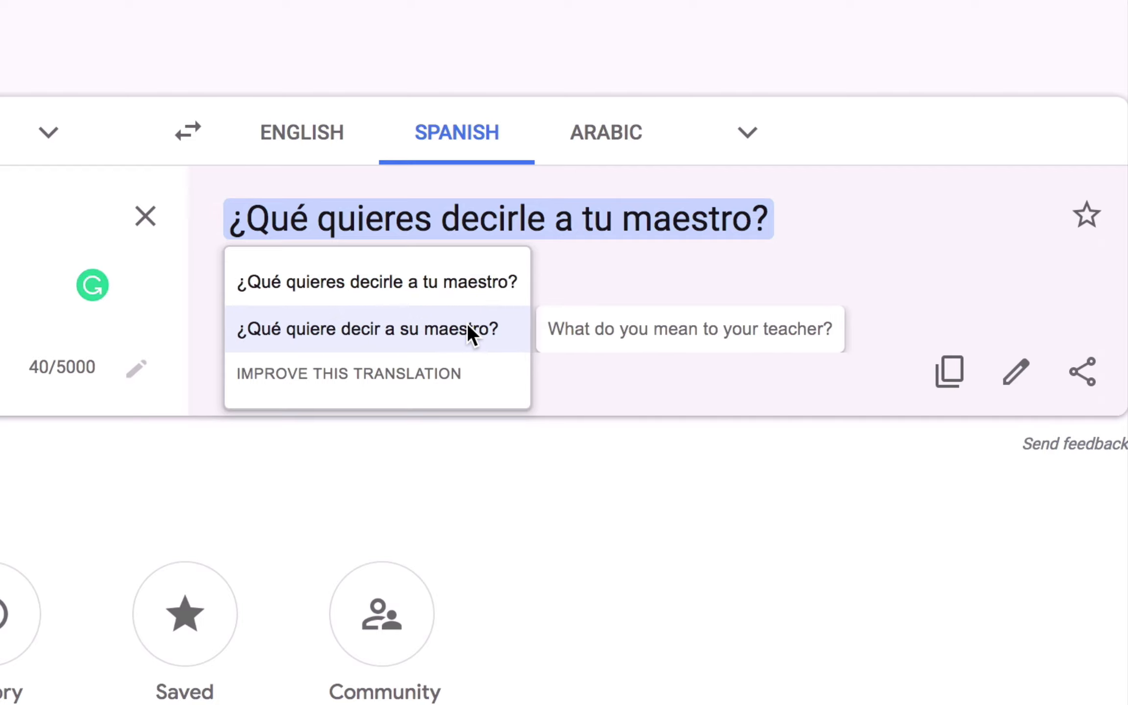
click(465, 283)
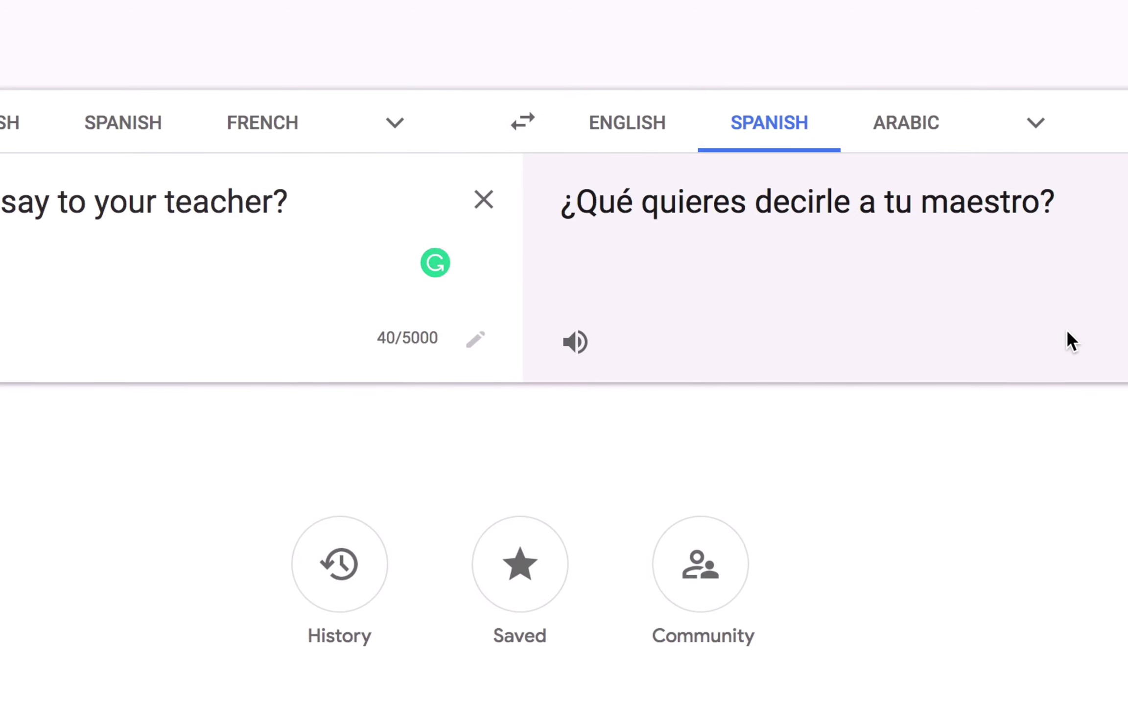
click(1116, 360)
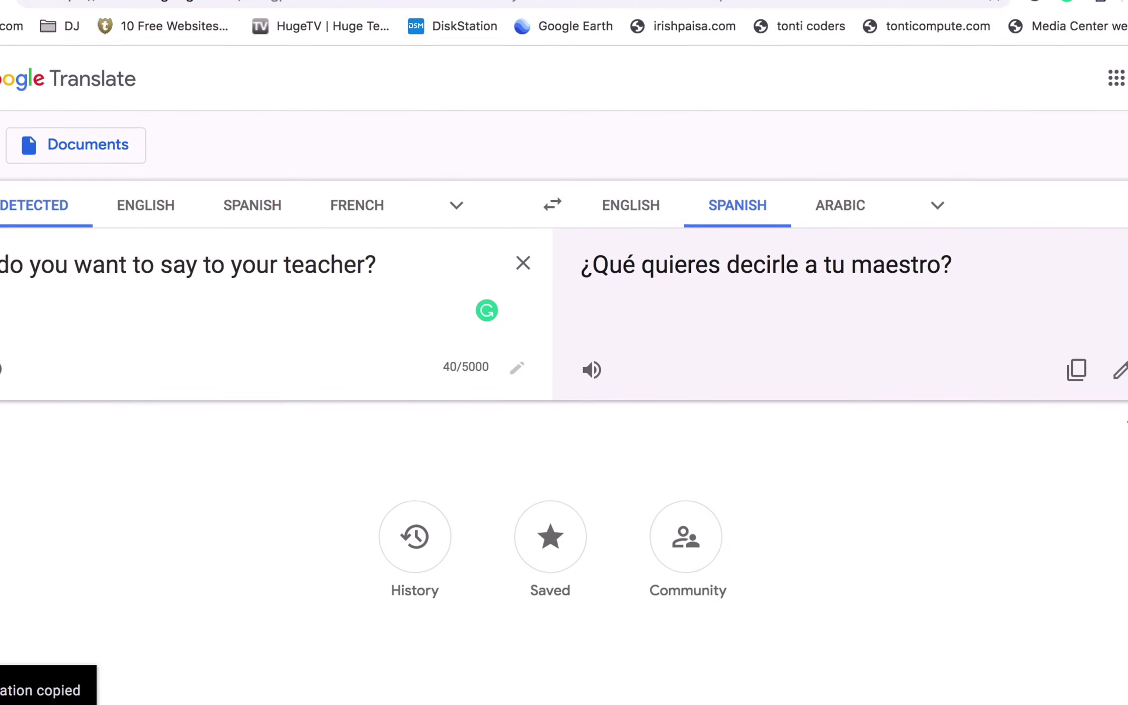
Return to the form and add the description "¿Qué quieres decirle a tu maestro?" to the teacher message question
click(326, 22)
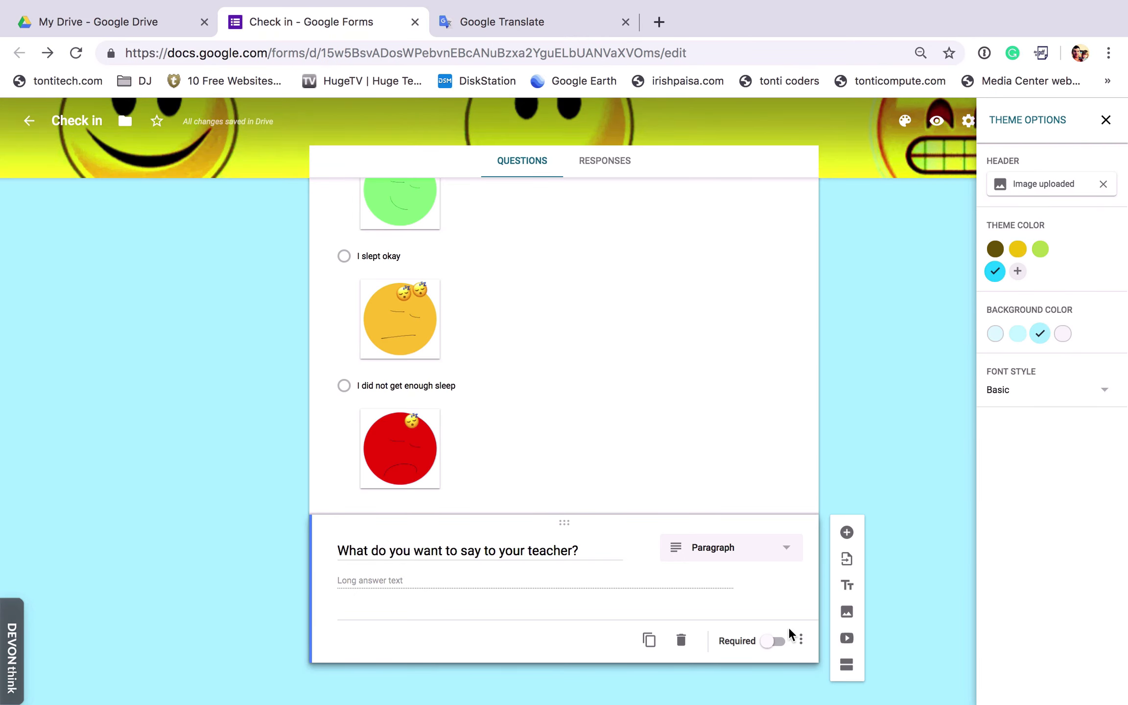
click(802, 639)
click(821, 645)
key(super+v)
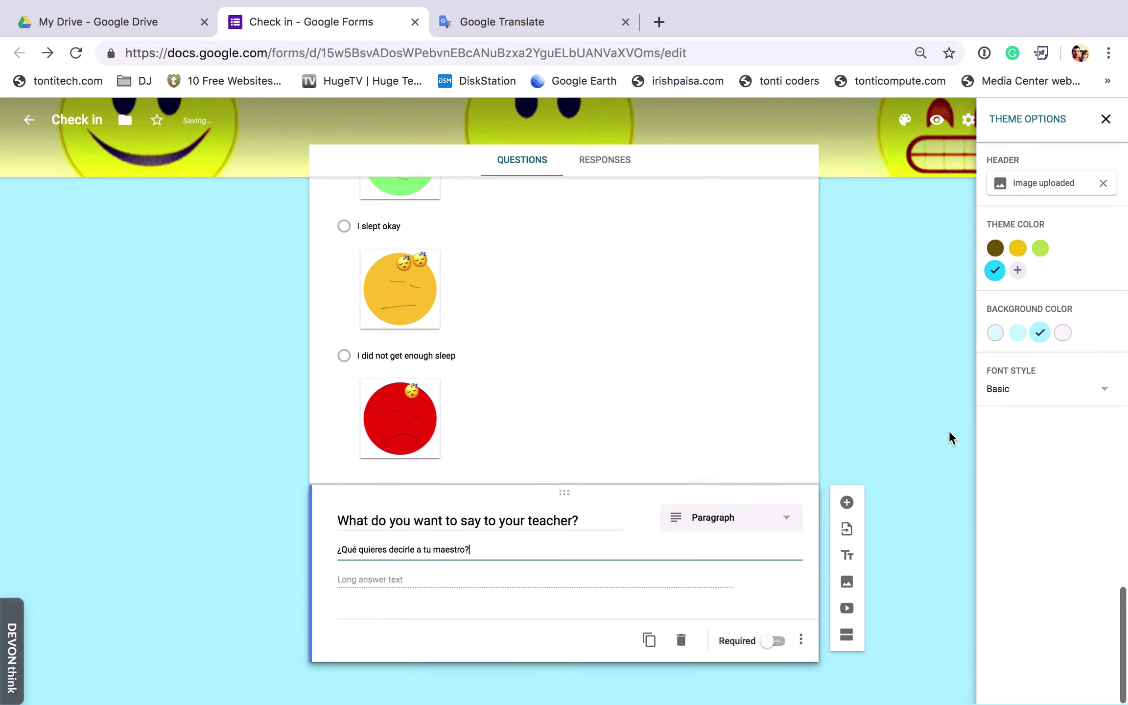
Preview the form, enter a sample full name, and choose 2nd as the grade level
scroll(852, 205, up, 15)
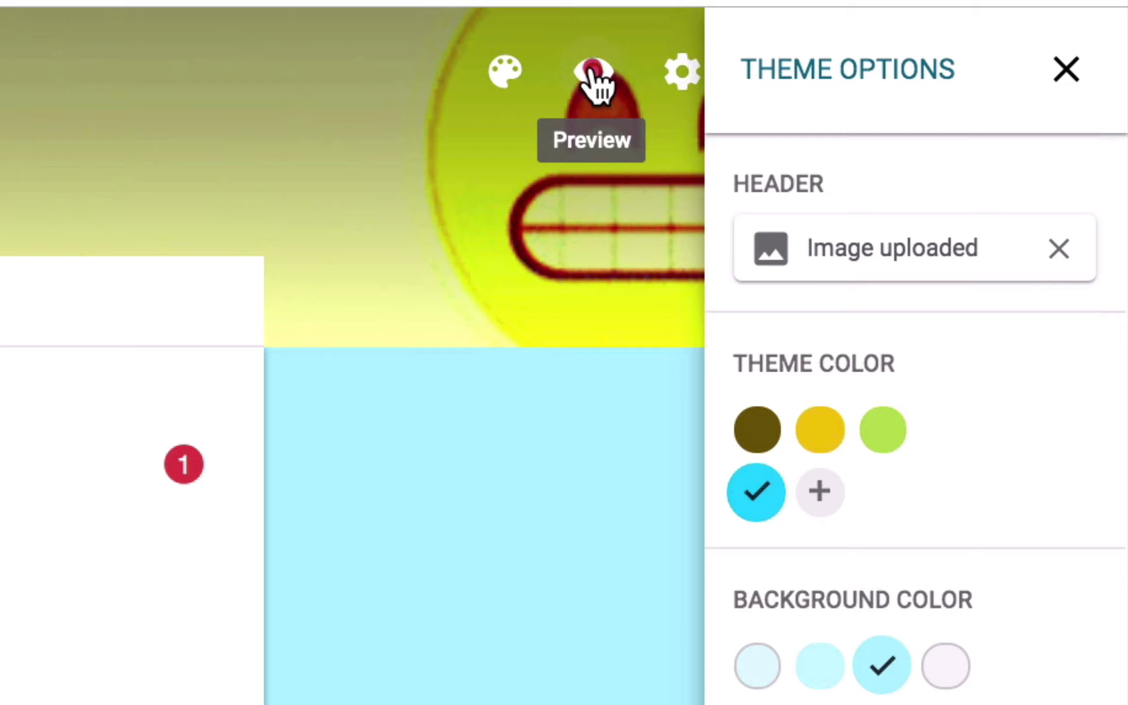
click(593, 76)
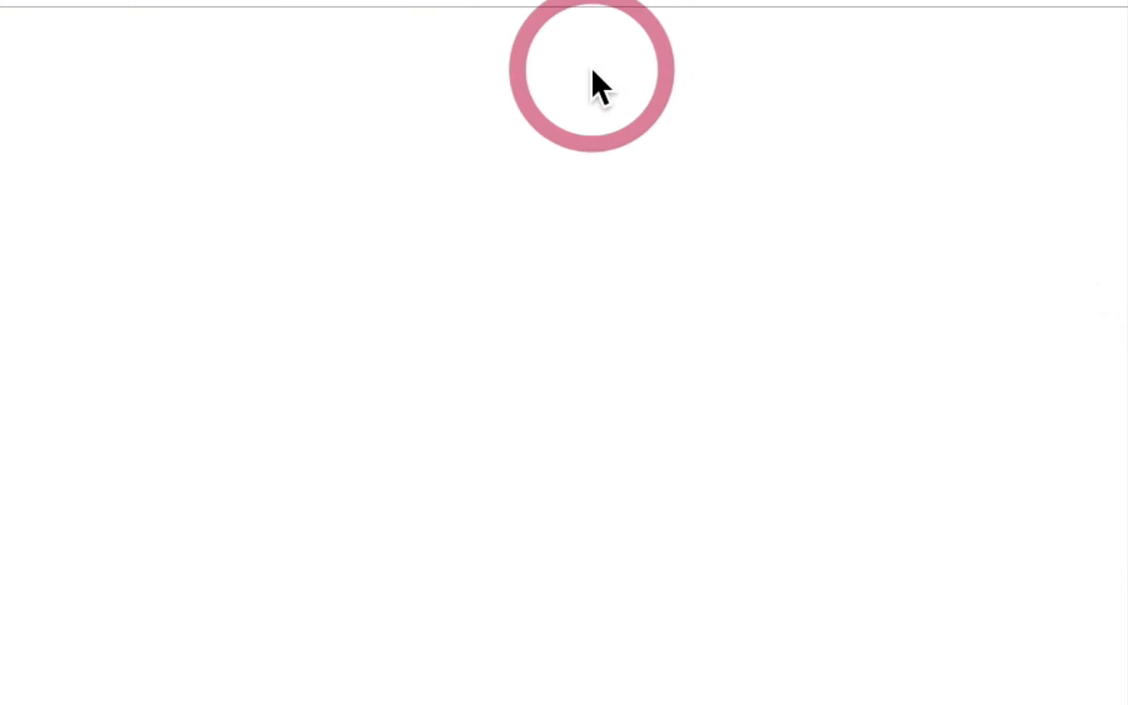
scroll(638, 242, down, 5)
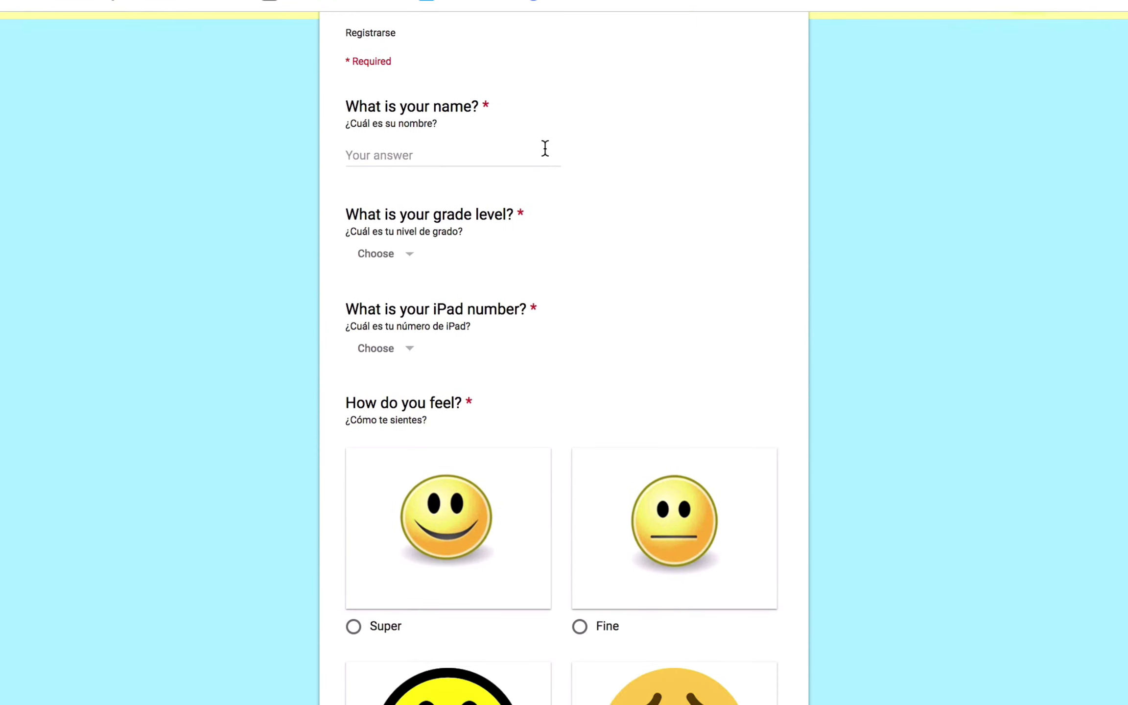
click(529, 153)
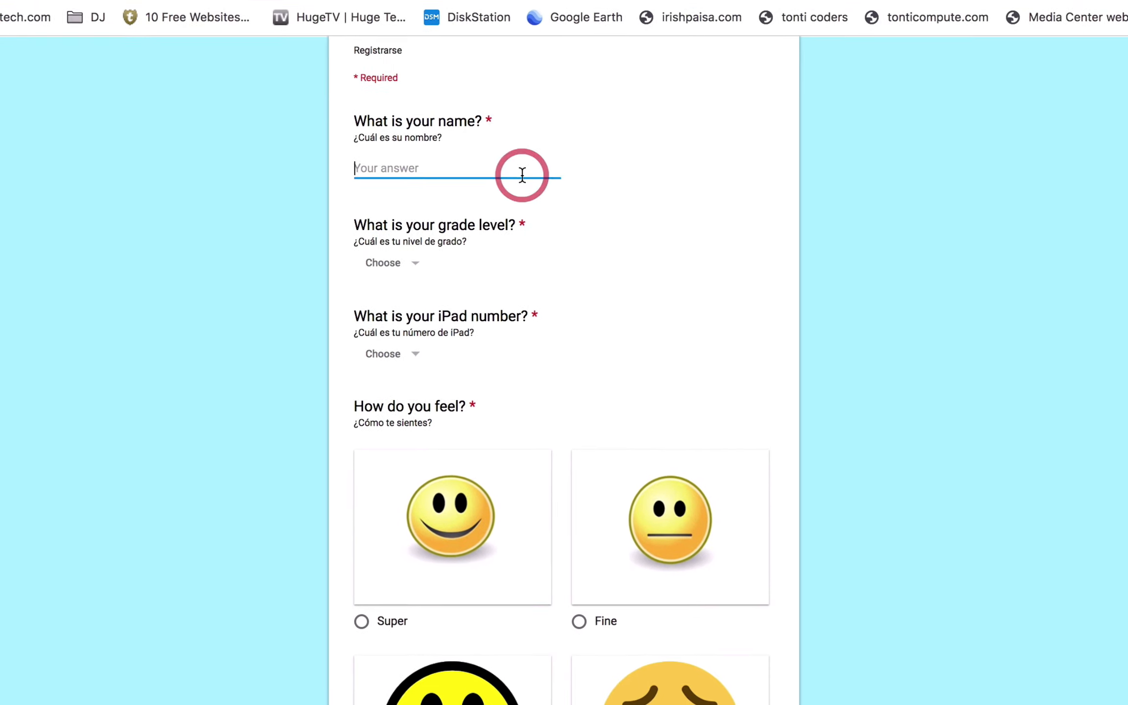
text(John Doe)
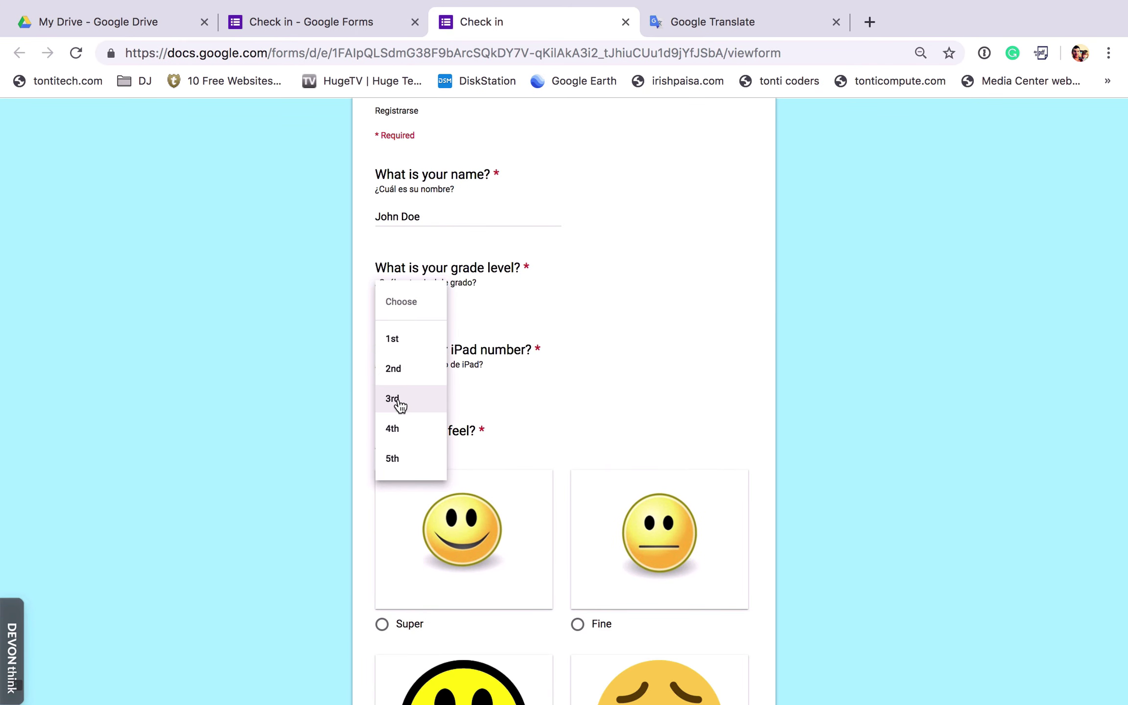
click(415, 380)
Choose "Super" and "I slept okay", write "Nothing to say today" to the teacher, and submit the response
scroll(571, 386, down, 5)
click(506, 297)
scroll(506, 297, down, 5)
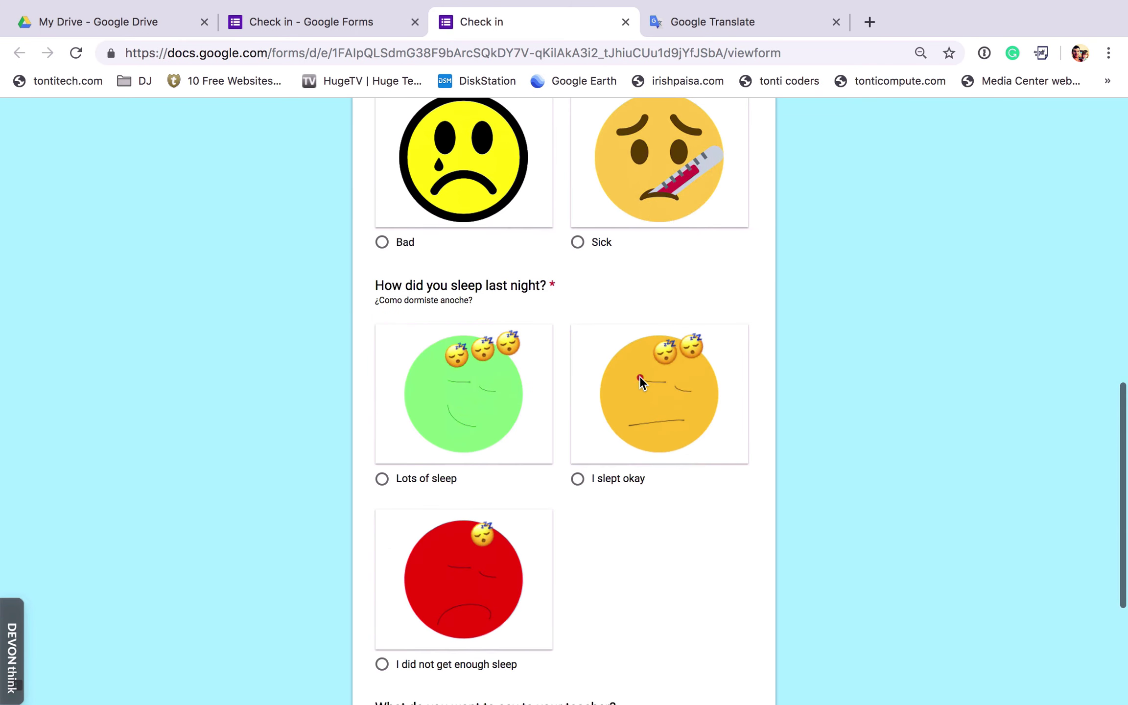
click(640, 376)
scroll(640, 376, down, 5)
text(Nothing to say today)
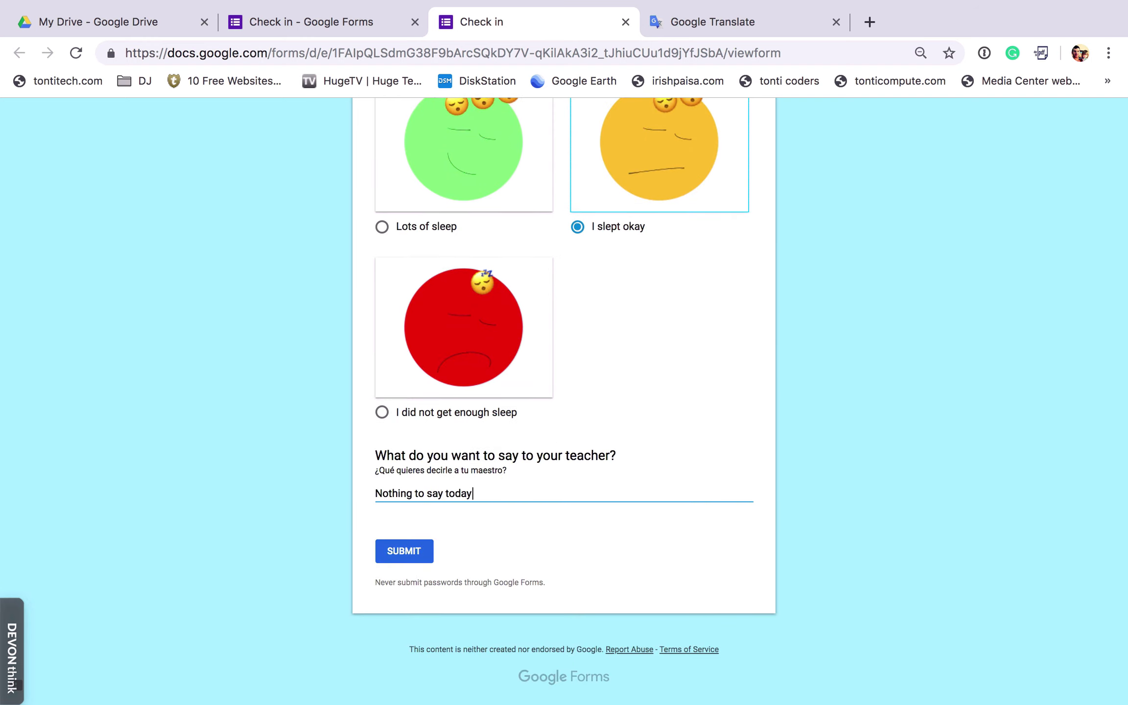
click(422, 551)
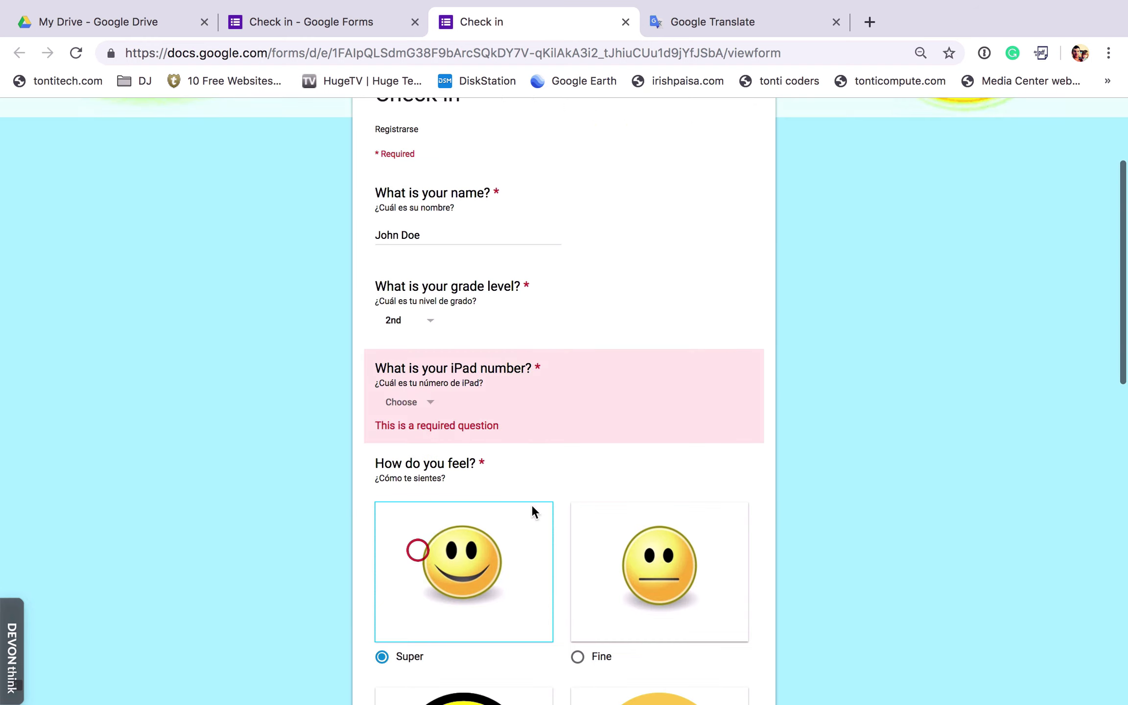
Set the required iPad number to 10 and submit the response again
click(433, 414)
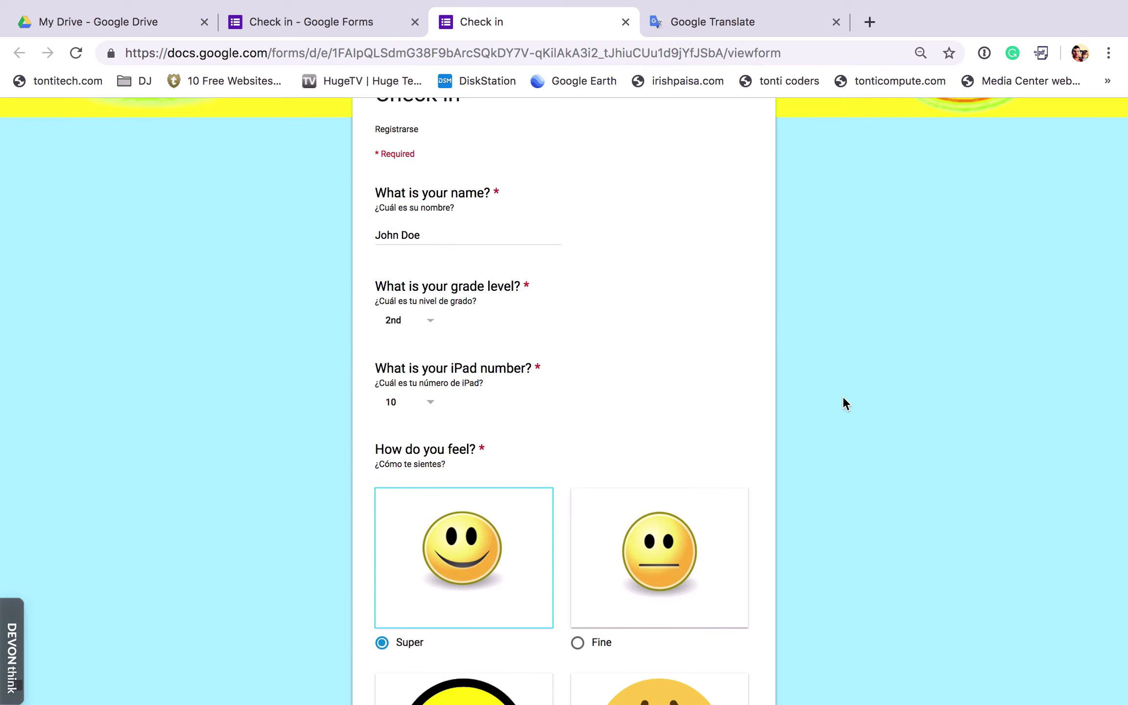
scroll(851, 403, up, 2)
scroll(851, 403, down, 15)
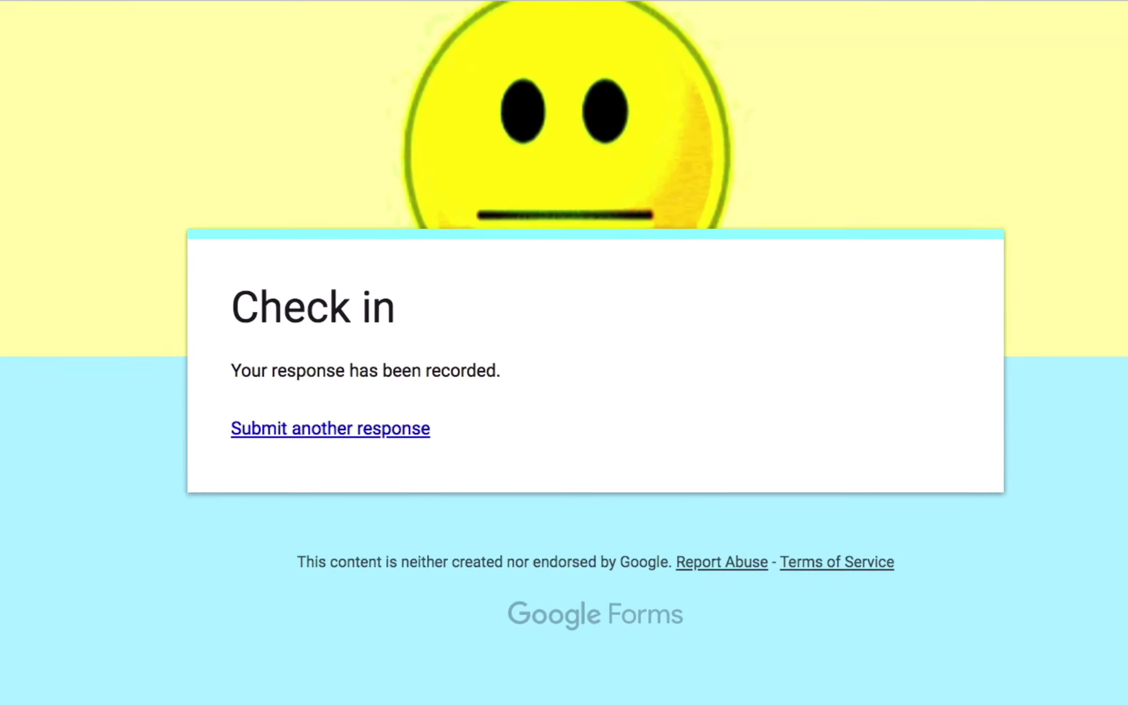
In the form editor's presentation settings, enter the confirmation message "Thank you for filling this out. I am so happy to have you here today."
click(338, 19)
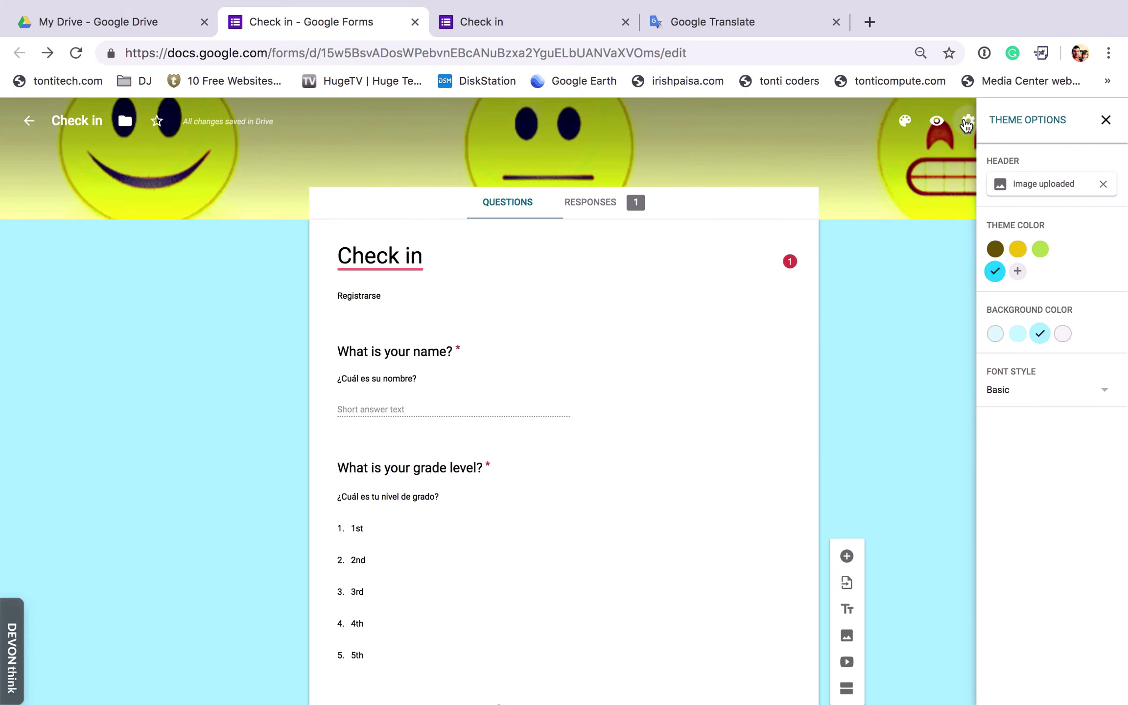
click(838, 74)
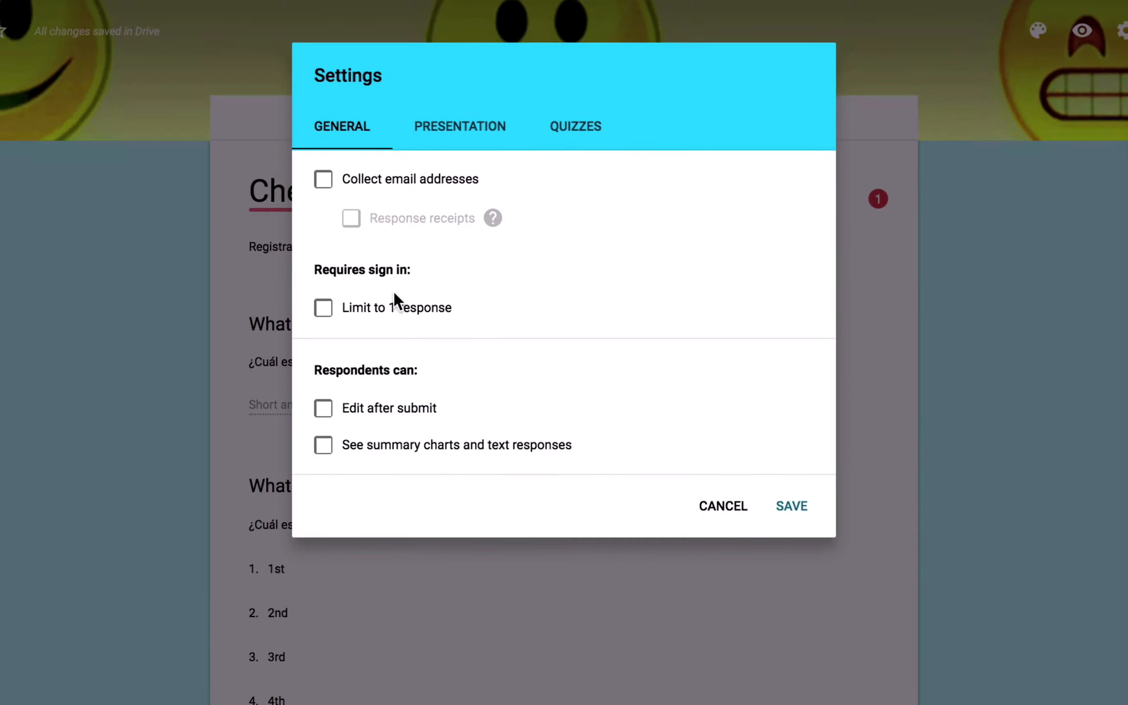
click(491, 148)
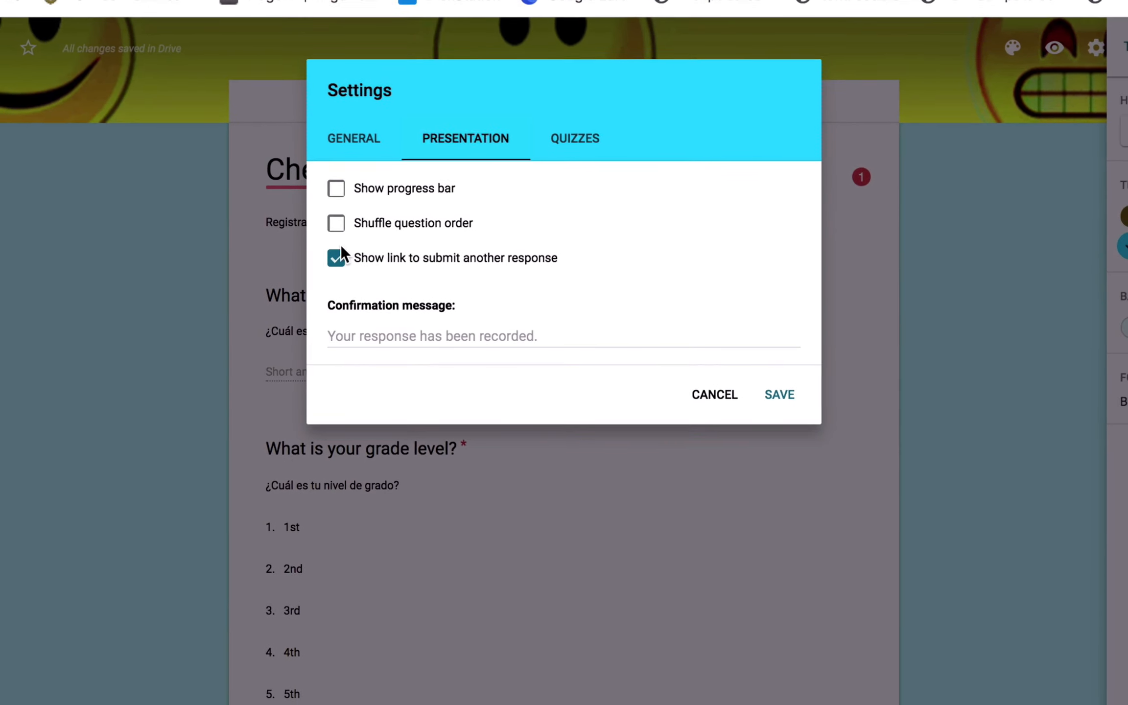
click(384, 340)
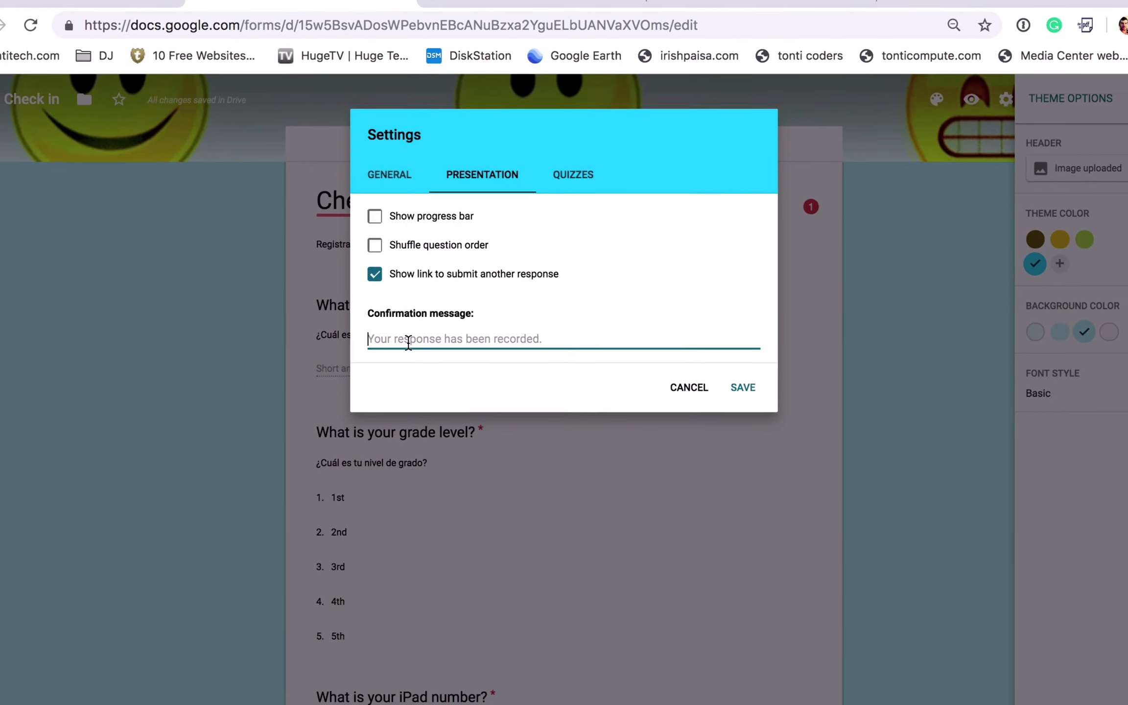
text(Thank y)
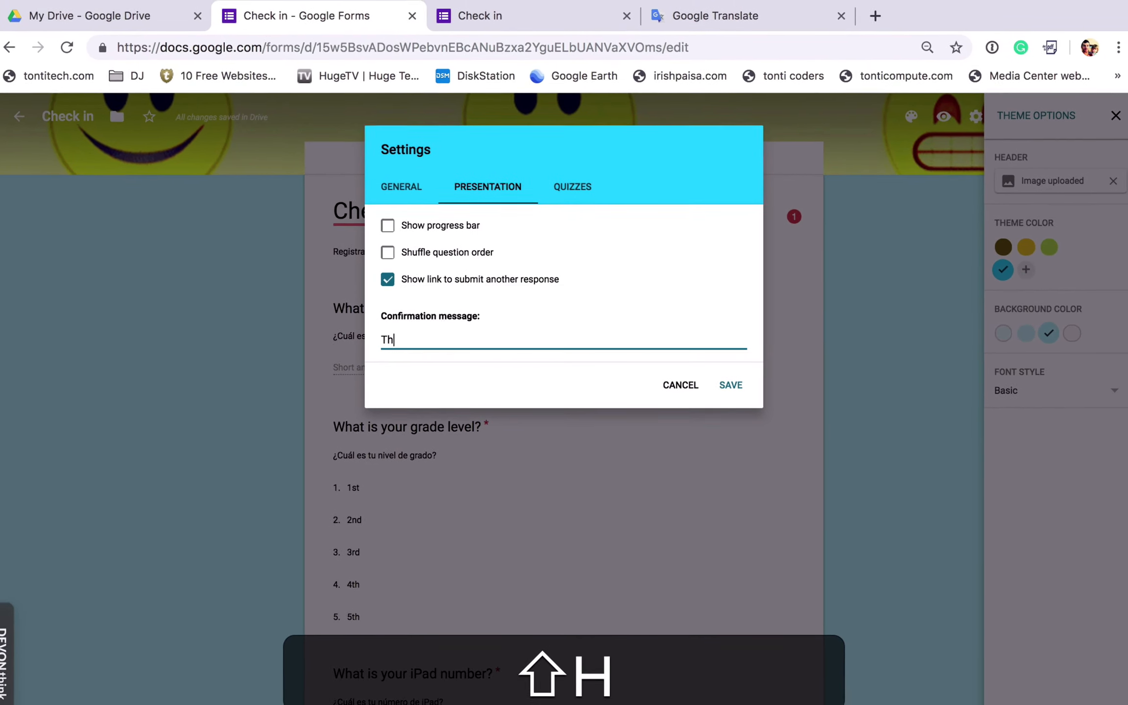
text(ou for filling this out.)
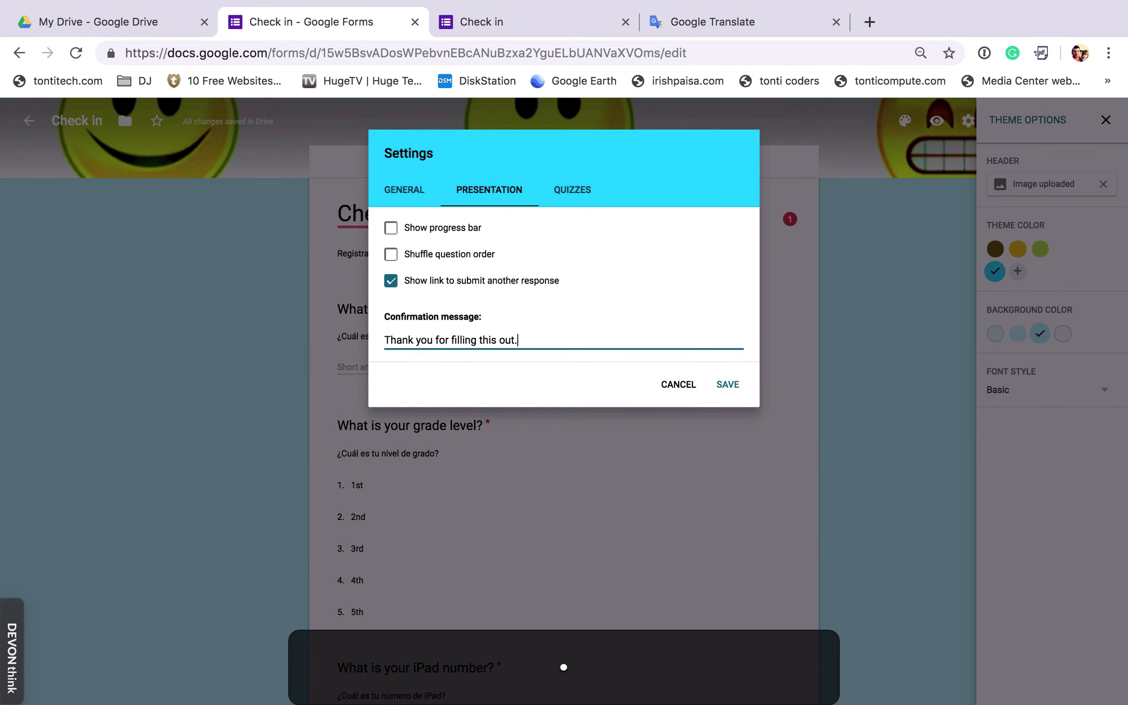
text(  I am so happy to see you)
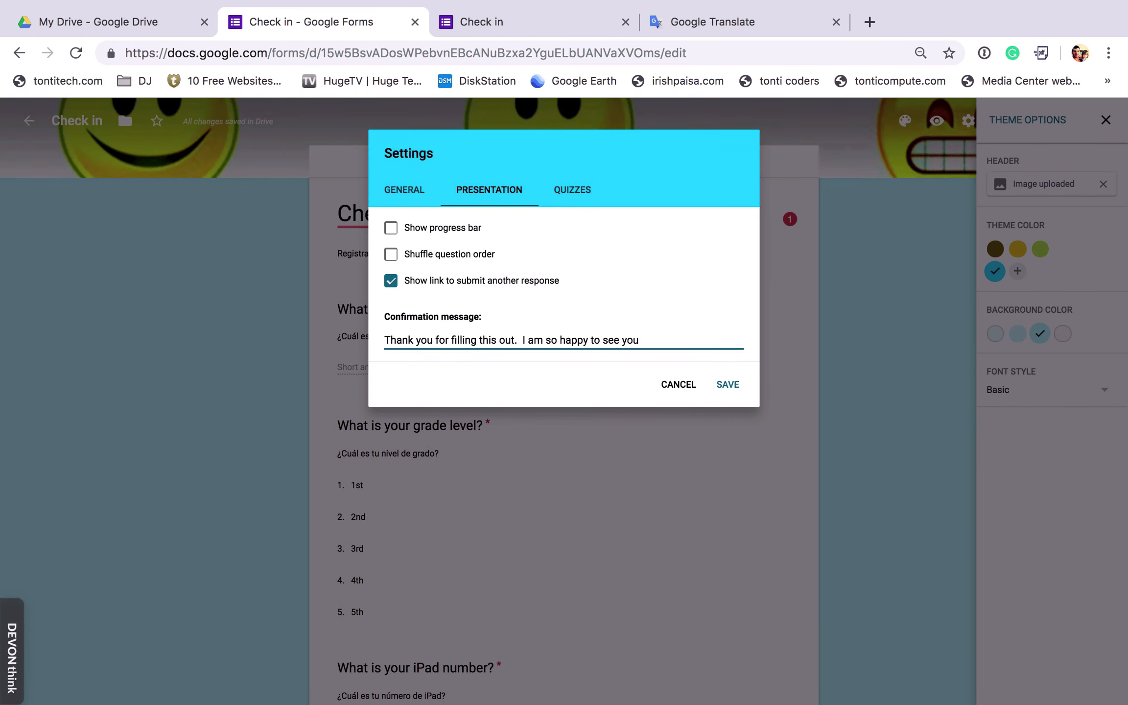
key(alt+shift+Left)
key(alt+shift+Left)
key(alt+shift+Left)
key(alt+shift+Left)
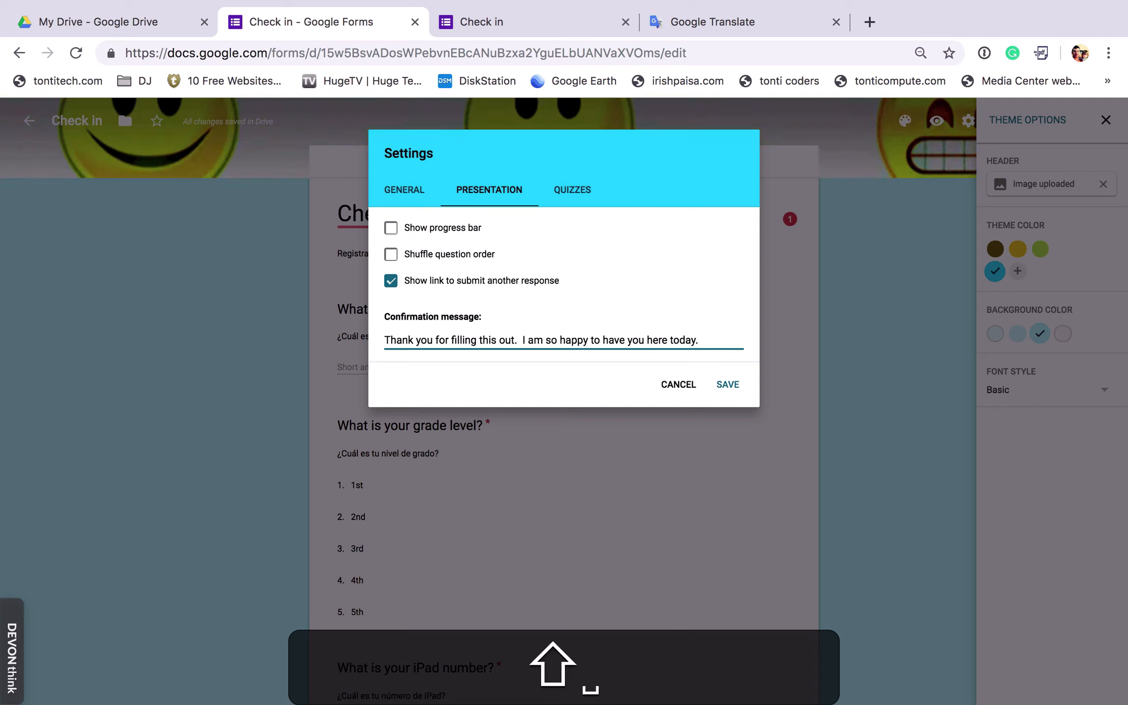
Move the "I am so happy" sentence first, end the message with "You are amazing!! Now close this tab :)", and save the settings
text(You are amazing!!)
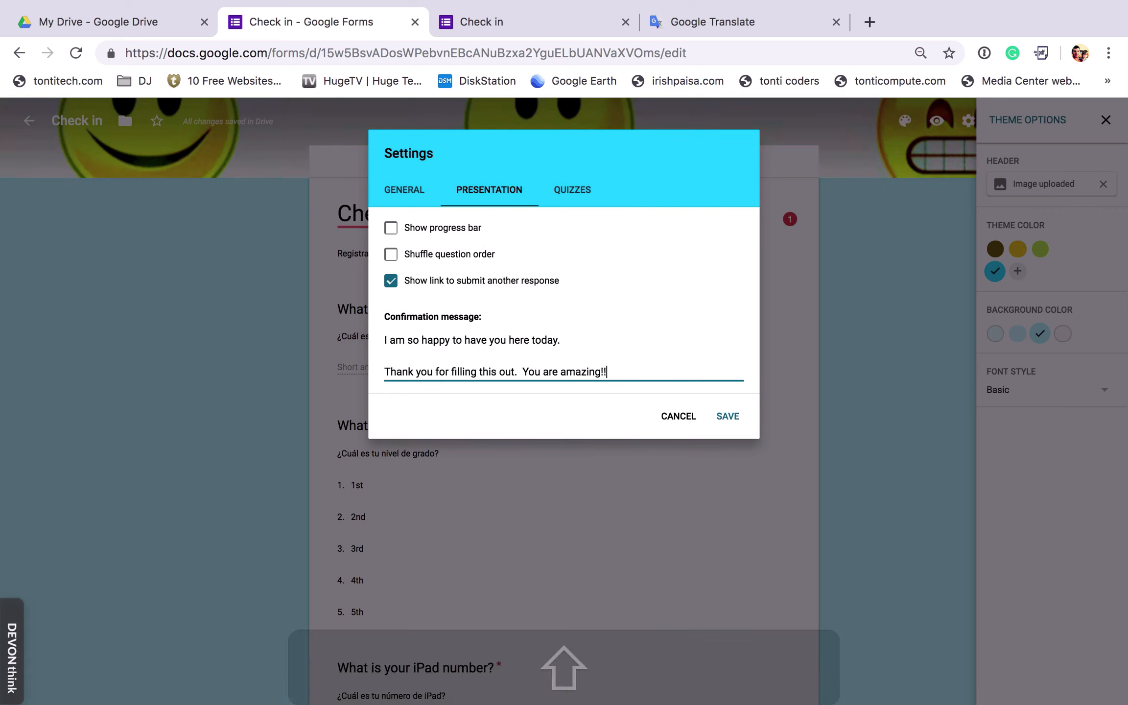
text(:))
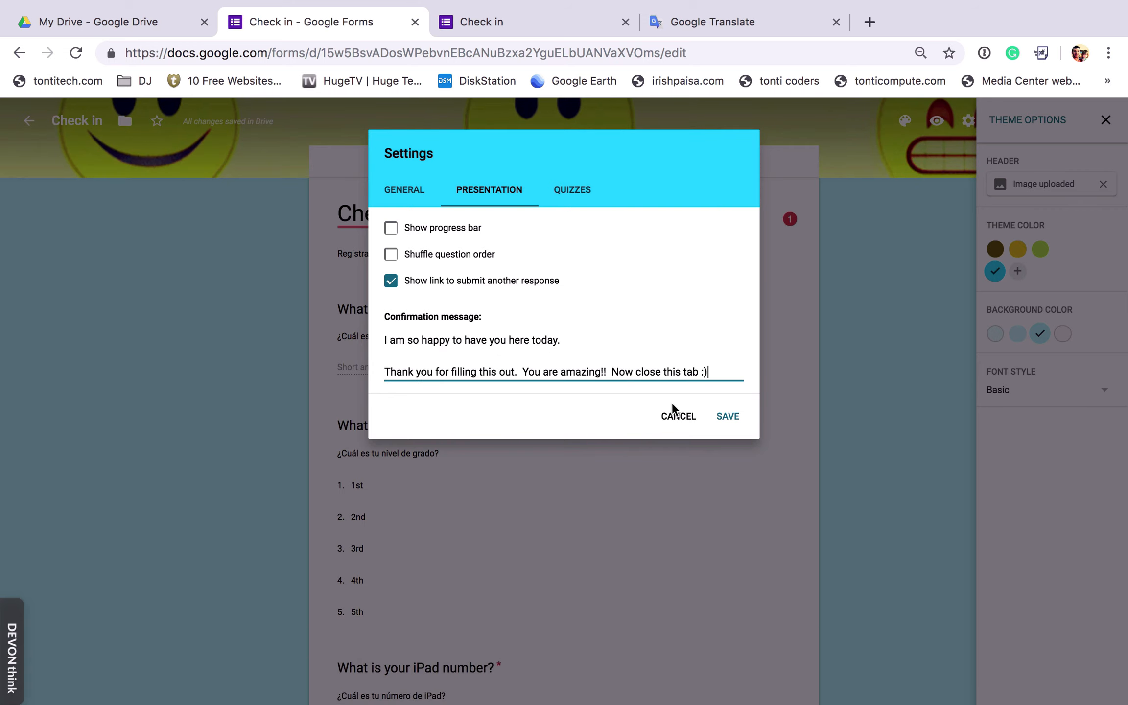
click(729, 416)
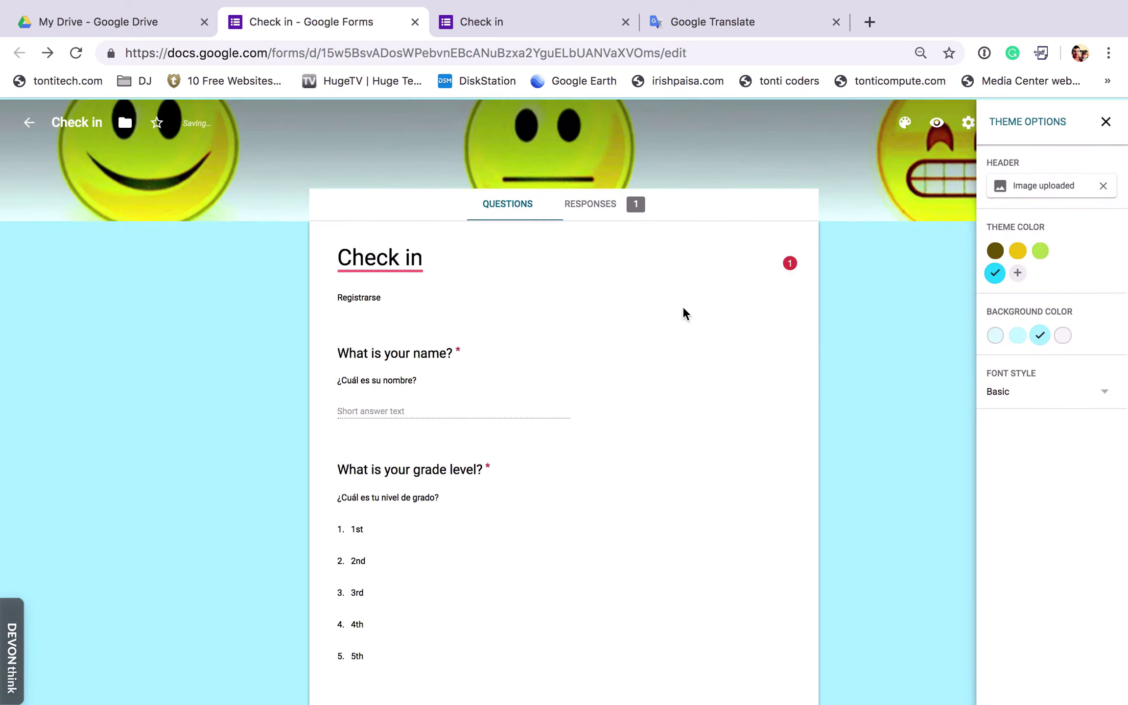
Switch back to the live form, start another response, and enter T as the name
scroll(673, 315, down, 15)
click(540, 33)
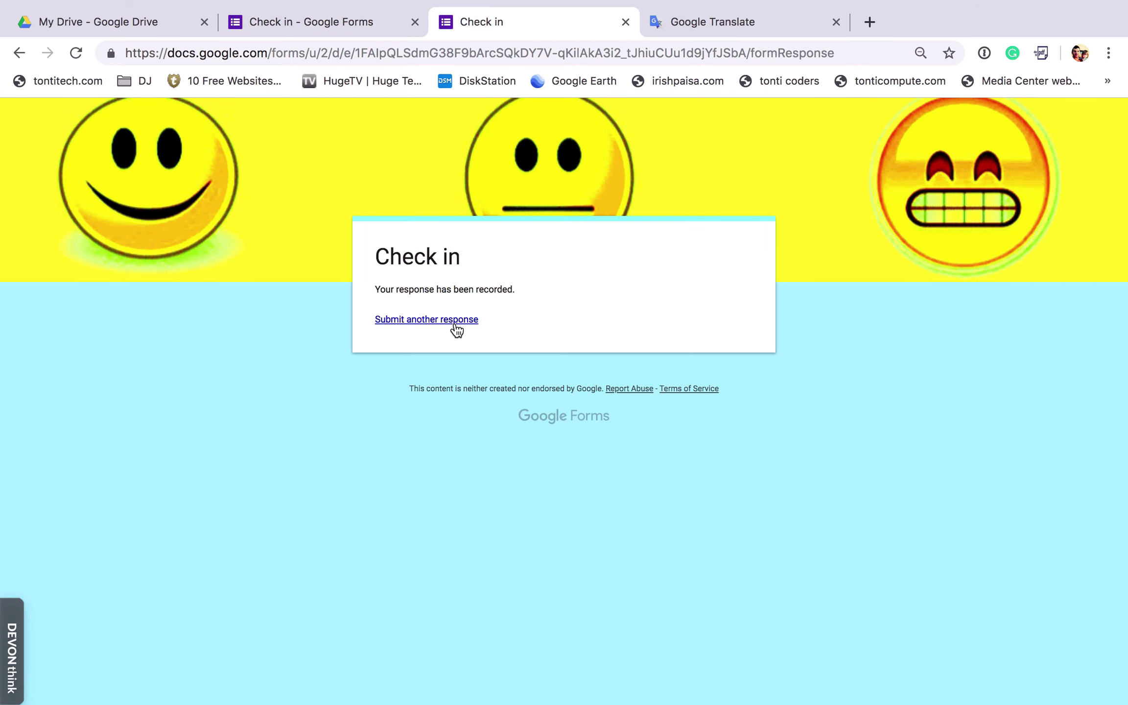
click(456, 326)
click(431, 397)
text(T)
key(Tab)
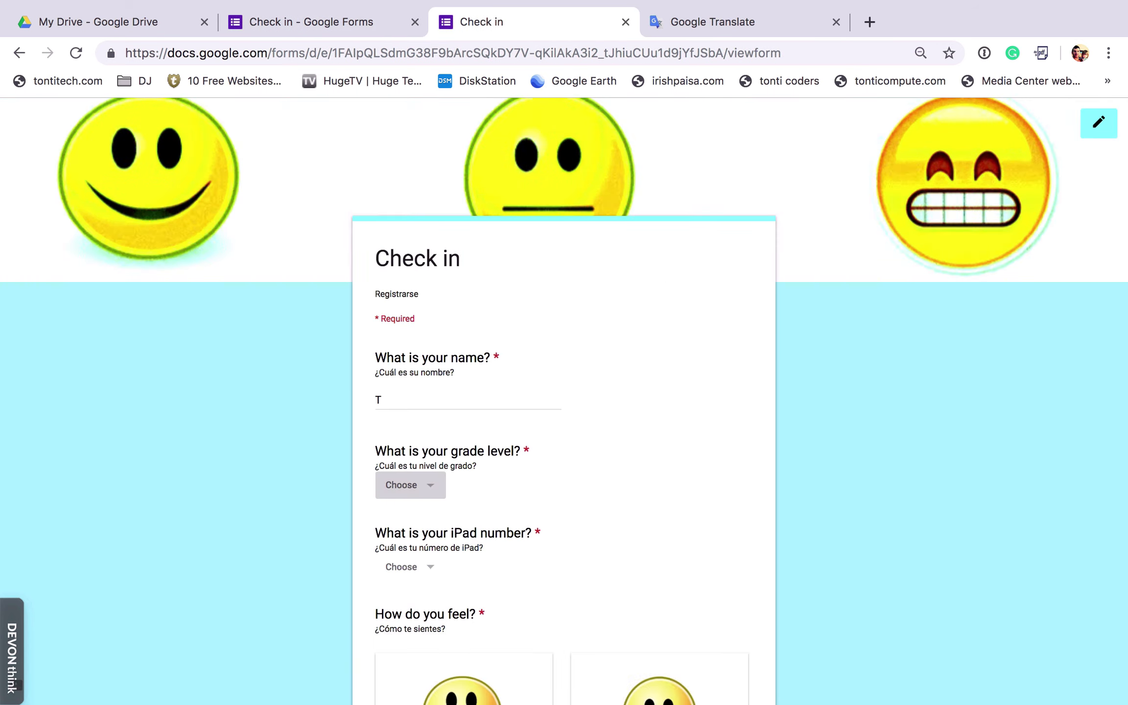
Choose the 3rd grade level and iPad number 3, pick feeling and sleep options, and submit the response
key(3)
key(Tab)
key(3)
key(Tab)
key(space)
key(Tab)
key(space)
key(Tab)
scroll(565, 430, down, 4)
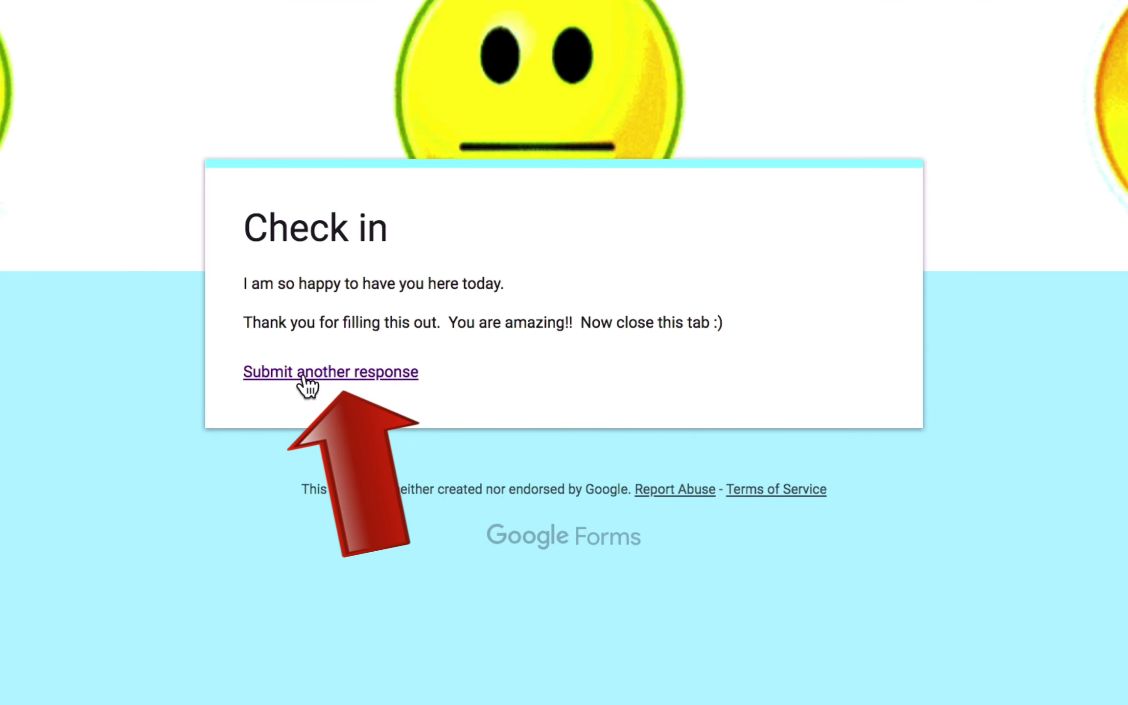
Start another blank response and select the live form's web address for copying
click(304, 376)
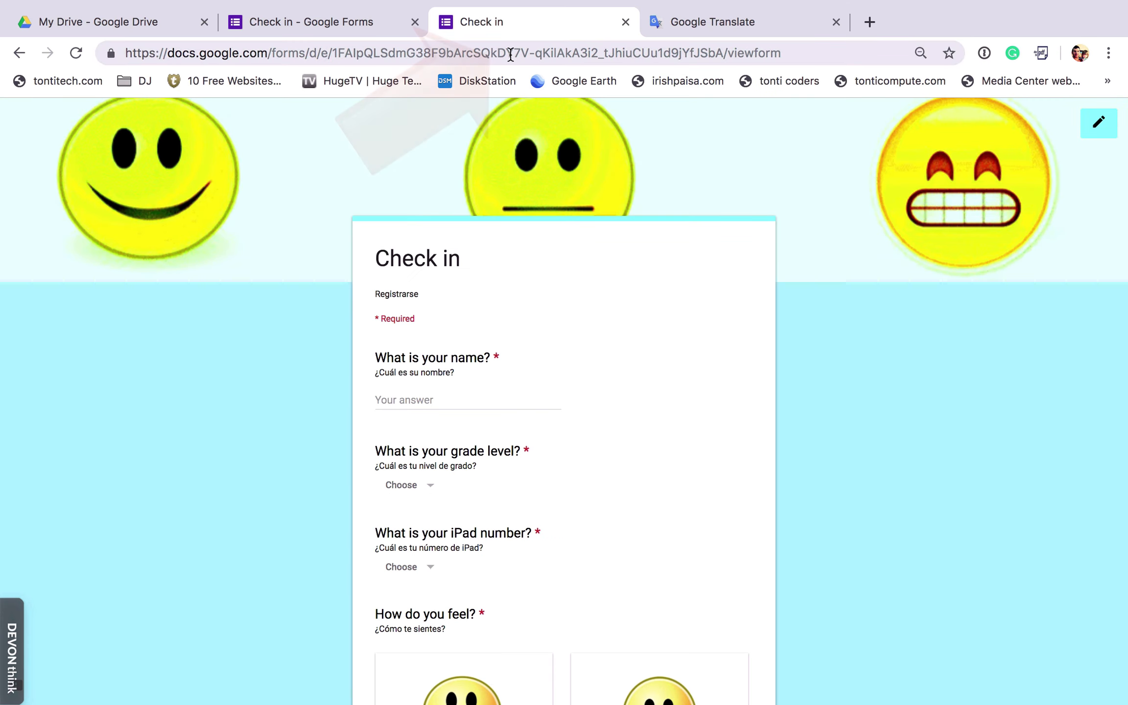
click(528, 50)
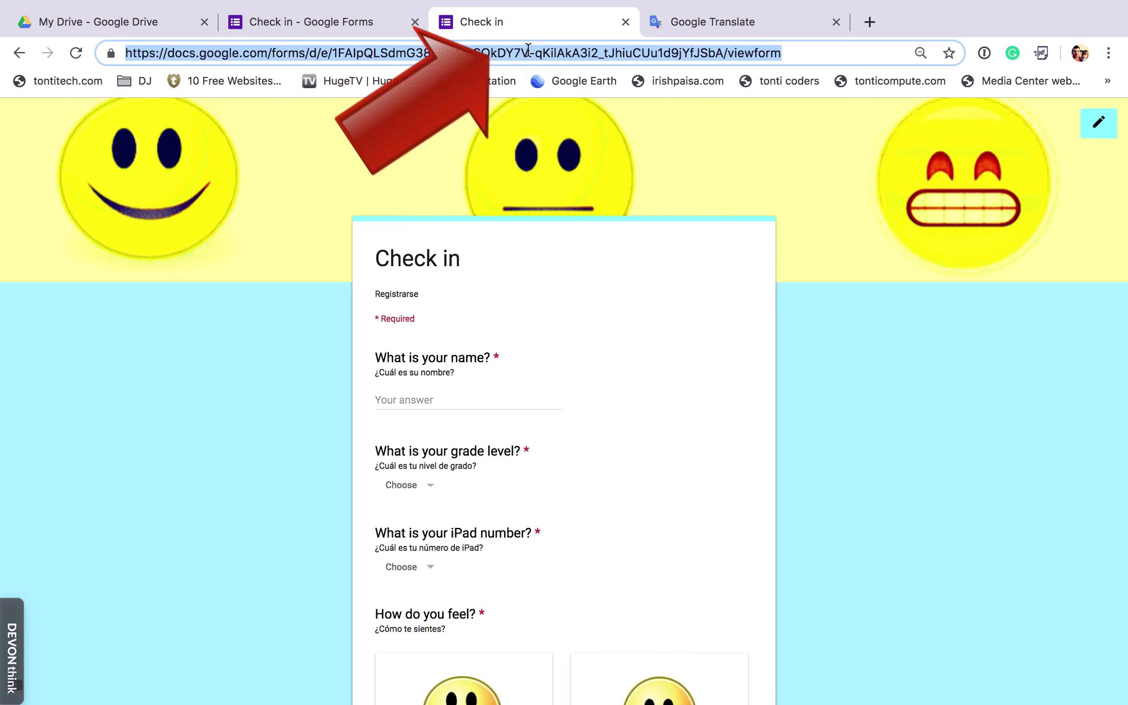
right_click(527, 49)
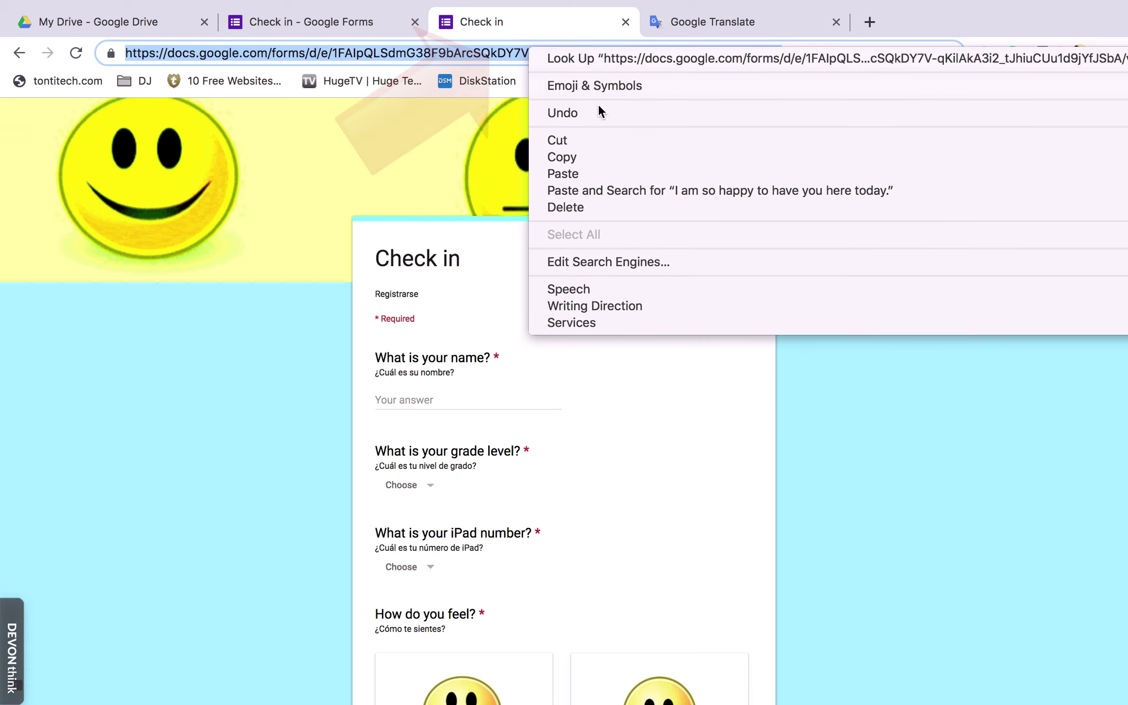